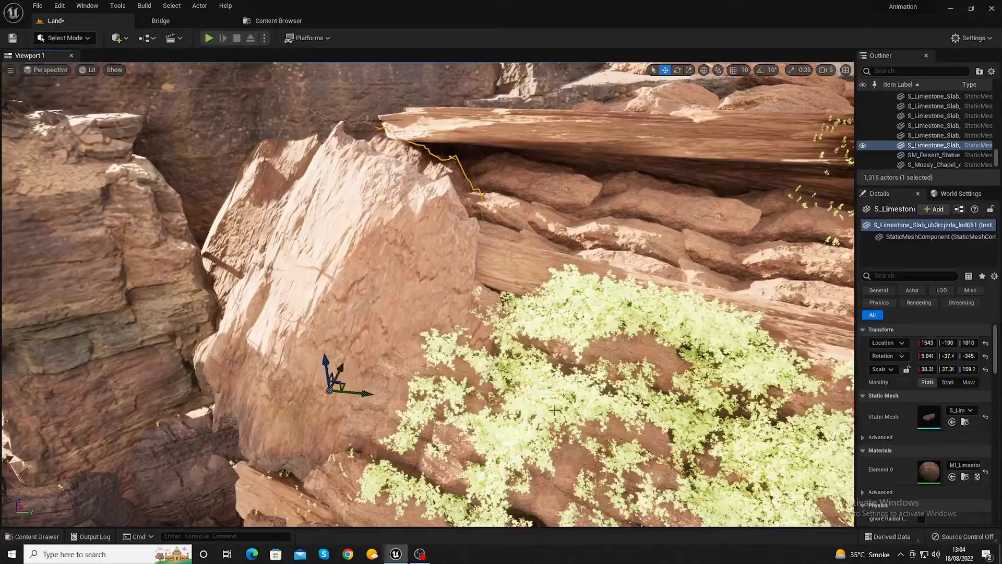
# Step: Duplicate the limestone slab lower down the cliff and tilt the copy slightly
pyautogui.moveTo(555, 411)
pyautogui.mouseDown(button='right')
pyautogui.moveTo(633, 382)
pyautogui.moveTo(879, 424)
pyautogui.mouseUp(button='right')
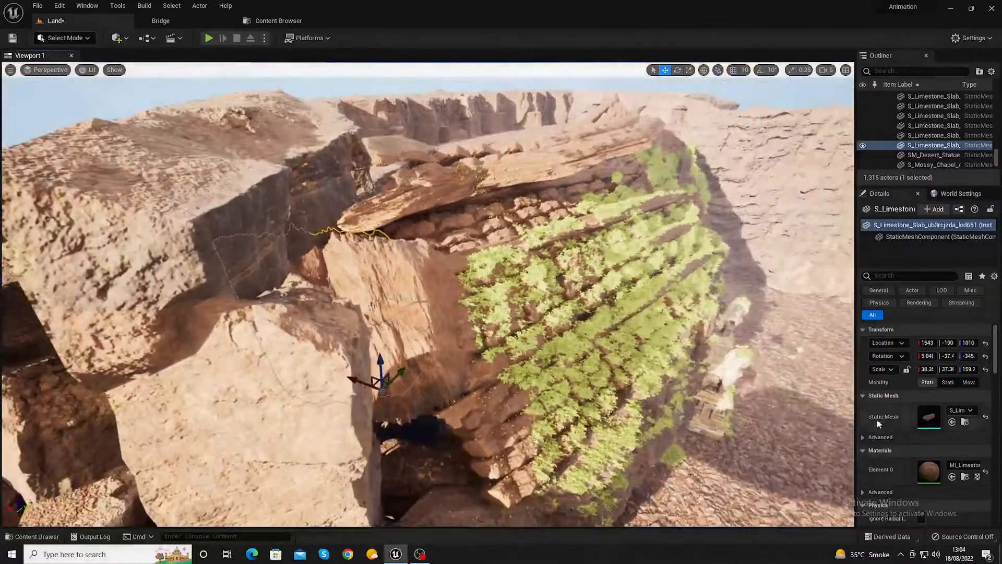
pyautogui.click(392, 374)
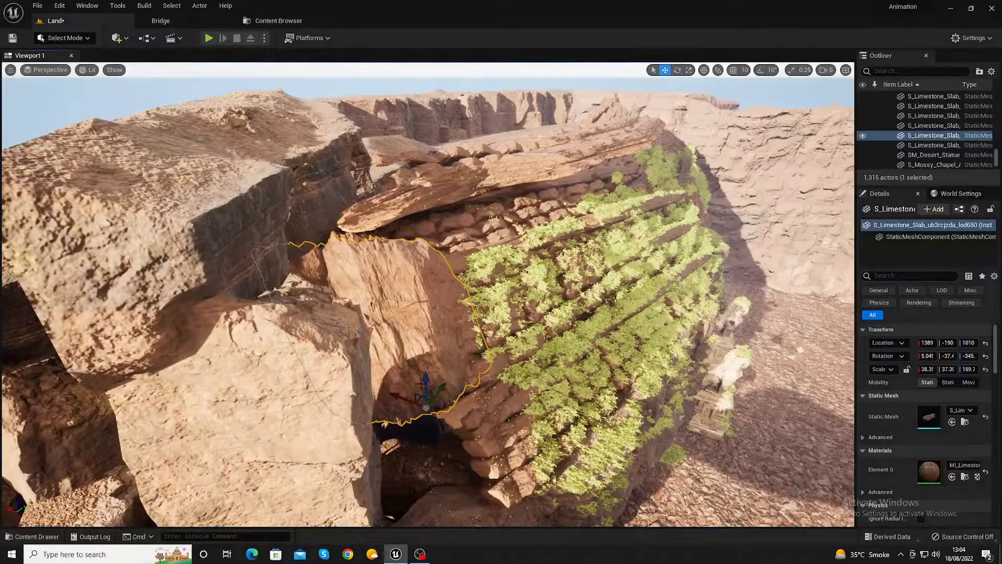
pyautogui.keyDown('alt'); pyautogui.moveTo(422, 392); pyautogui.dragTo(423, 452); pyautogui.keyUp('alt')
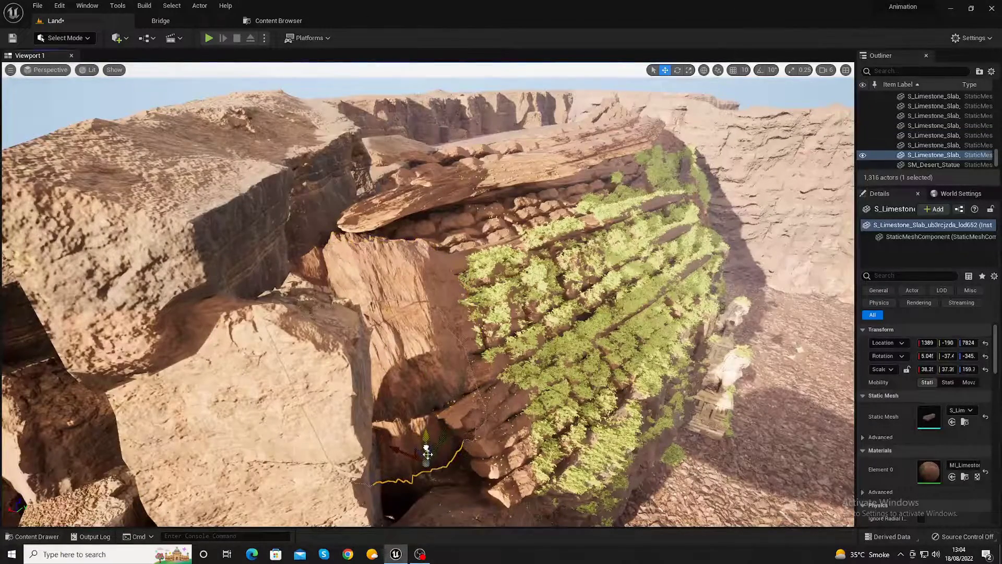
pyautogui.press('e')
pyautogui.moveTo(397, 432); pyautogui.dragTo(381, 444)
pyautogui.moveTo(380, 444); pyautogui.dragTo(365, 397, button='right')
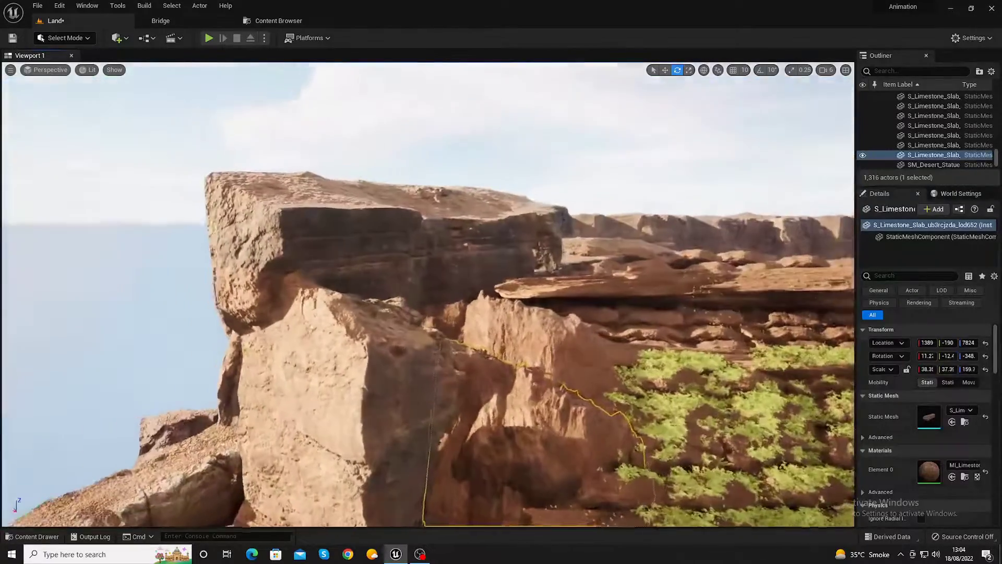
# Step: Save the Land map, then select the limestone rock beside the statue
pyautogui.moveTo(672, 514); pyautogui.dragTo(709, 540, button='right')
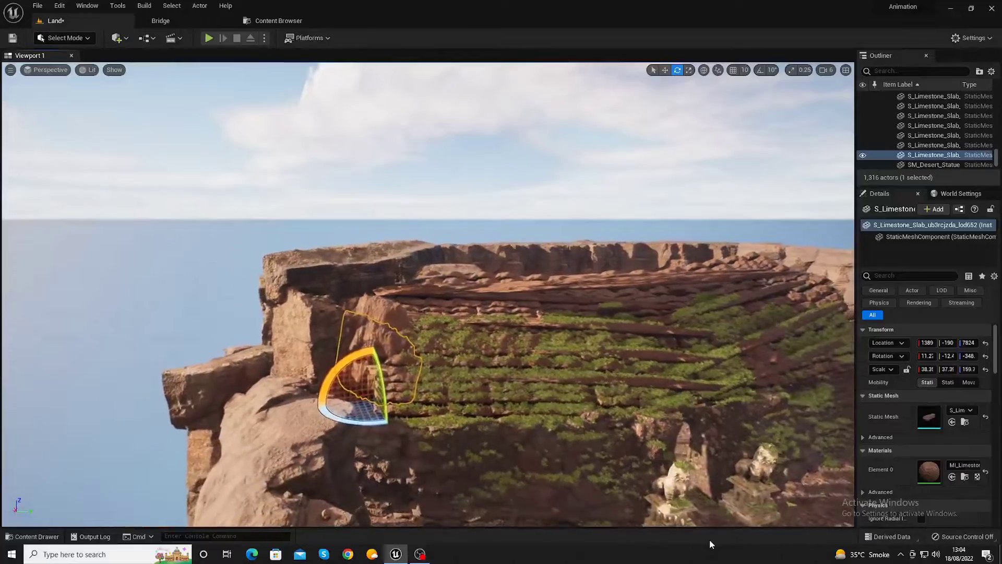
pyautogui.hotkey('ctrl', 's')
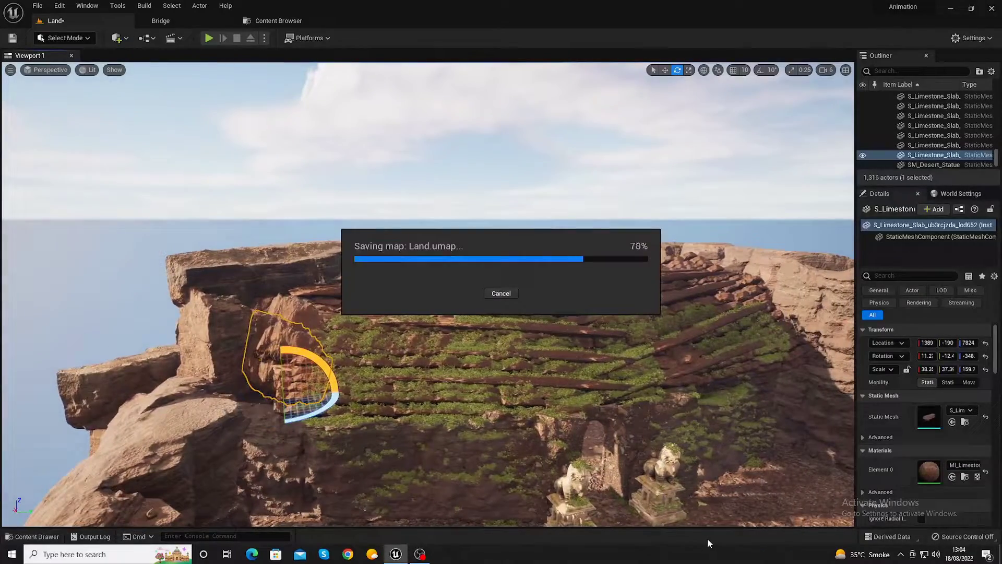
pyautogui.click(604, 520)
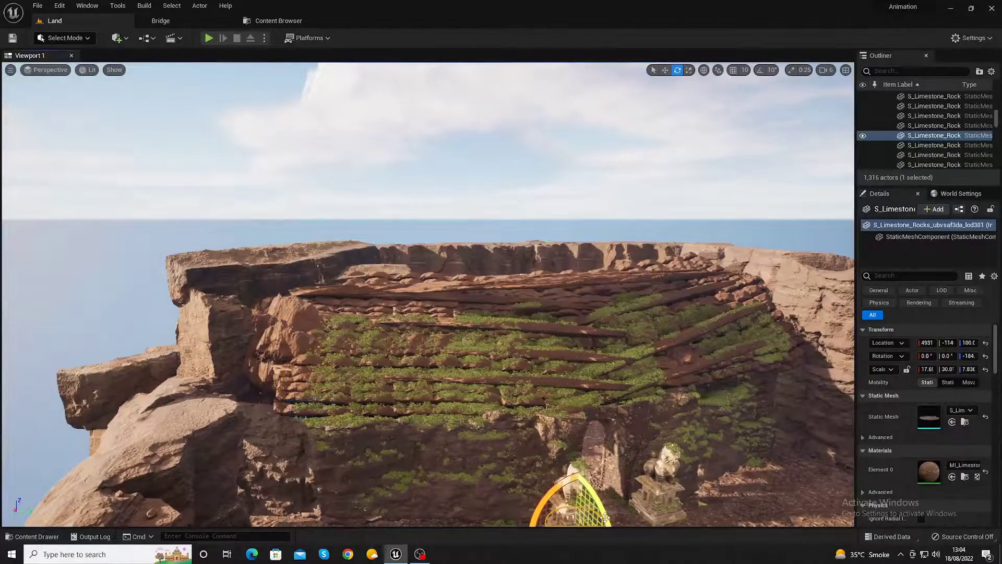
pyautogui.press('f')
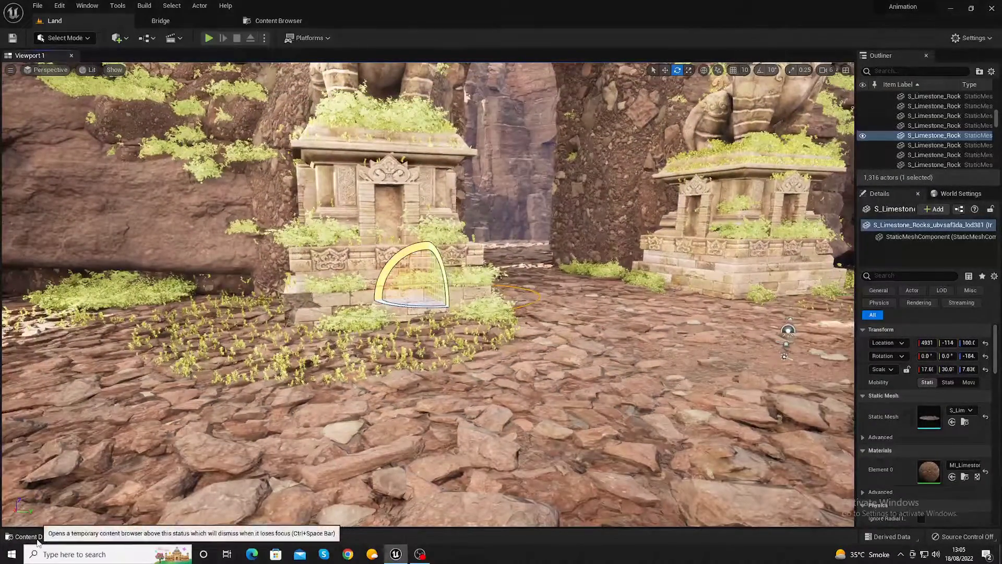
pyautogui.click(31, 537)
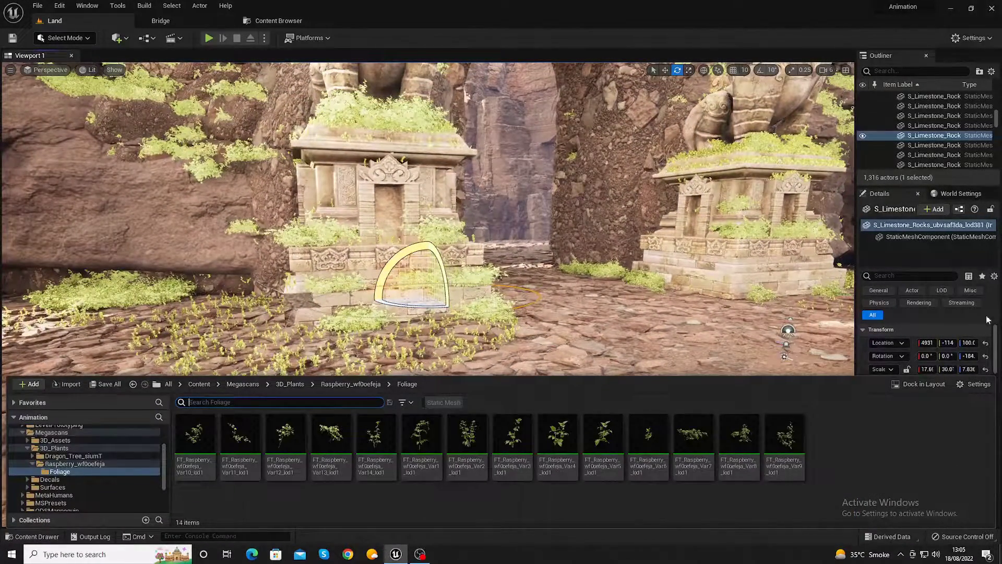
pyautogui.click(224, 22)
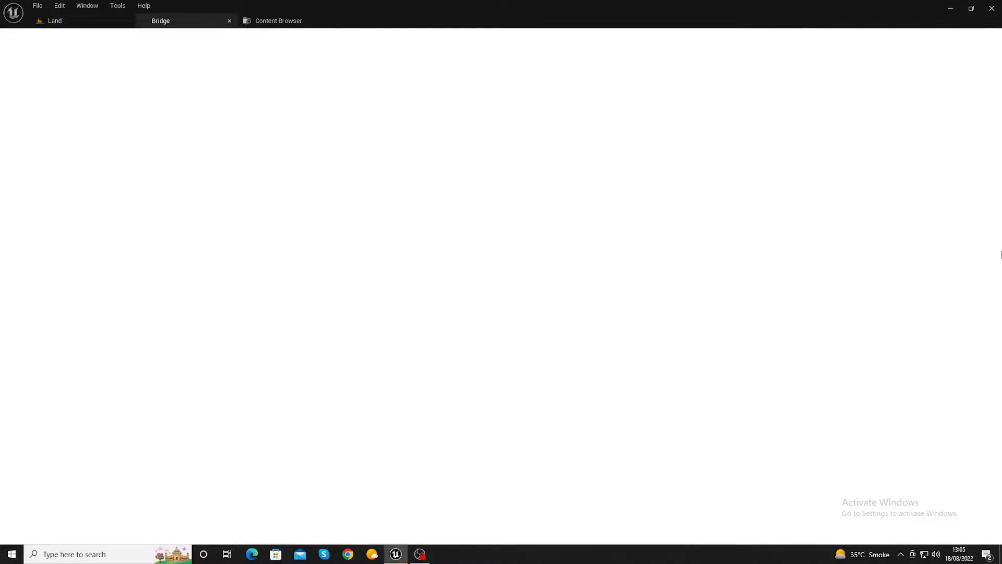
pyautogui.scroll(-10, 784, 400)
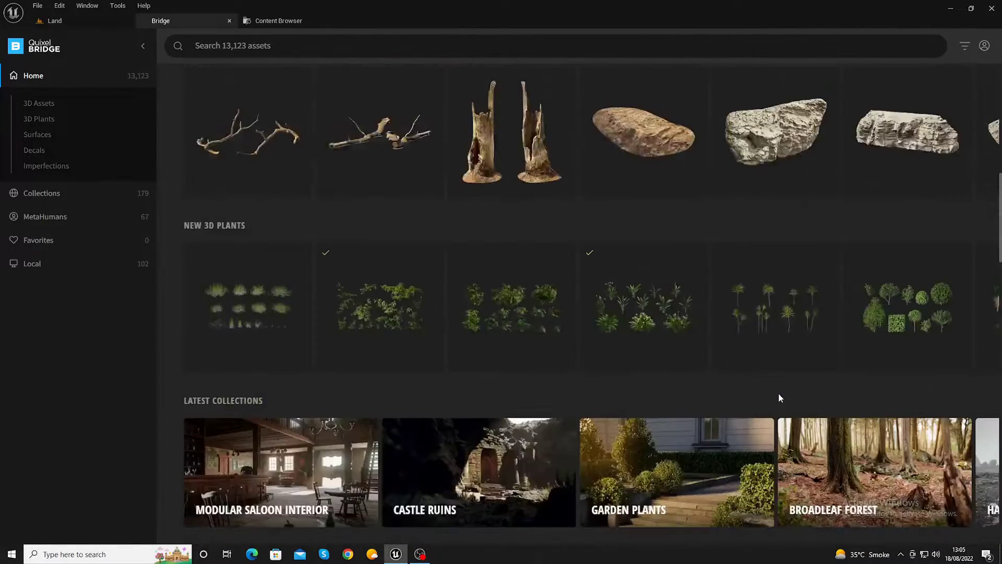
pyautogui.scroll(-2, 752, 412)
pyautogui.scroll(-4, 752, 411)
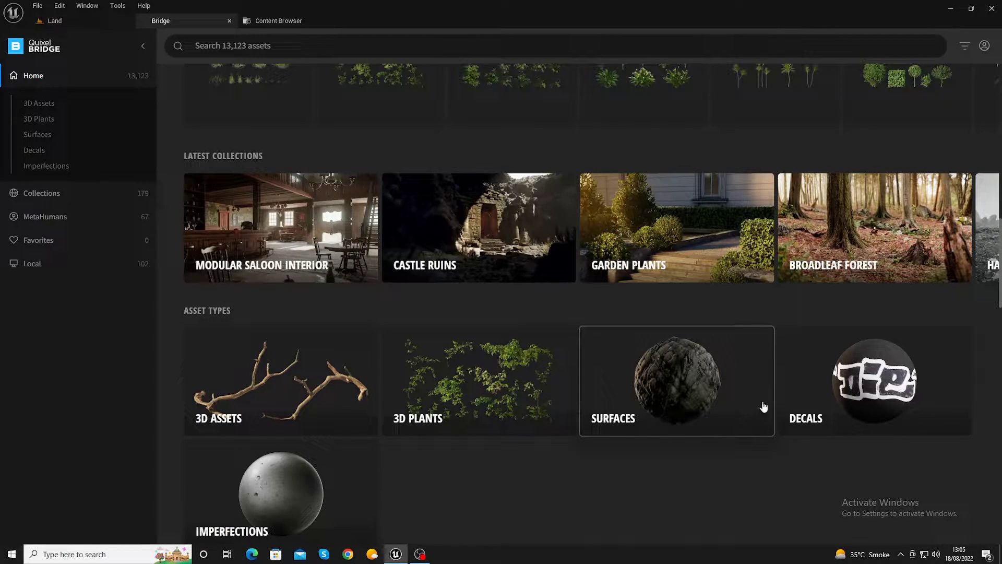
pyautogui.scroll(-3, 714, 421)
pyautogui.scroll(-10, 727, 436)
pyautogui.scroll(4, 742, 431)
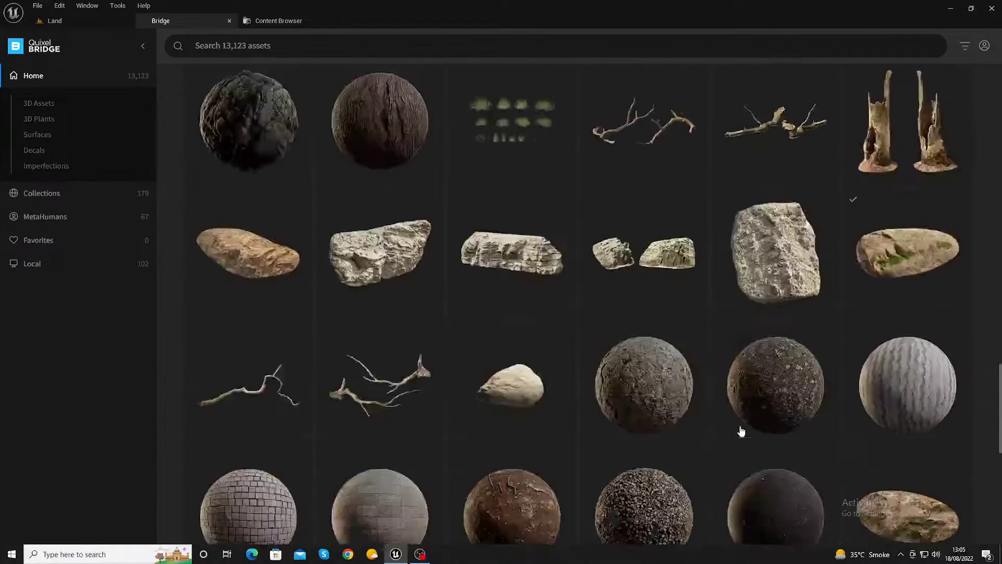
pyautogui.scroll(5, 741, 431)
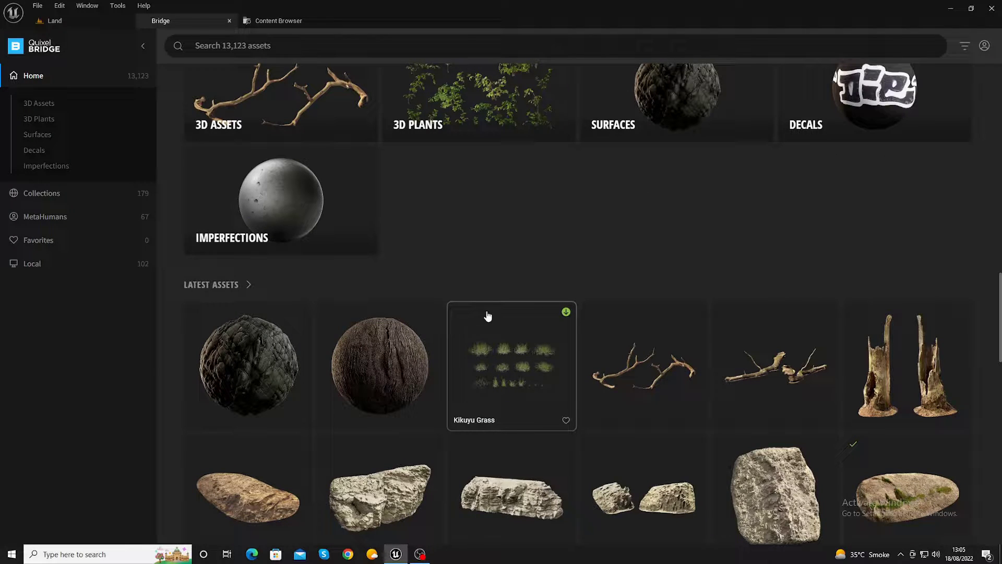
pyautogui.scroll(-3, 488, 316)
pyautogui.scroll(-5, 487, 315)
pyautogui.scroll(-6, 488, 316)
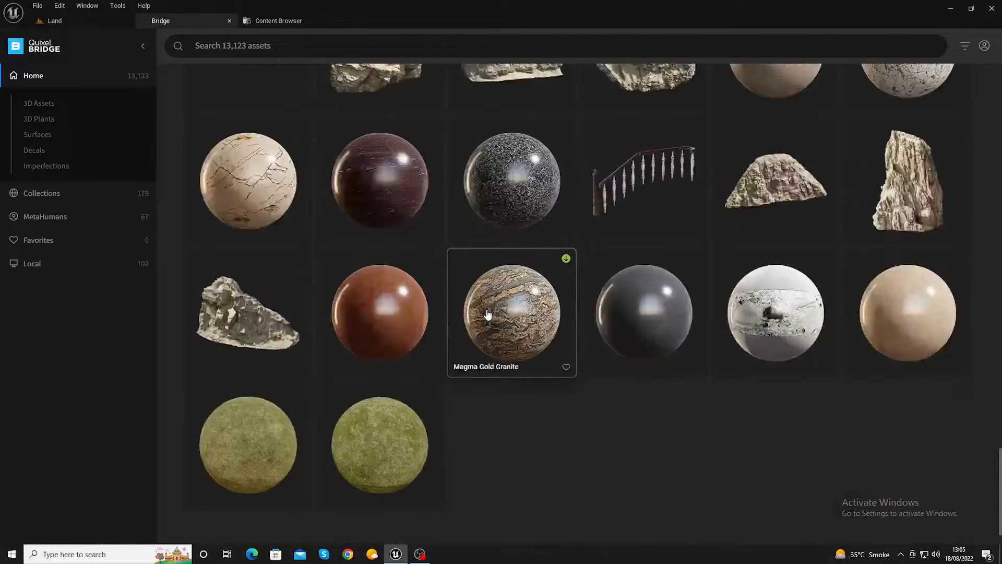
pyautogui.scroll(-1, 489, 315)
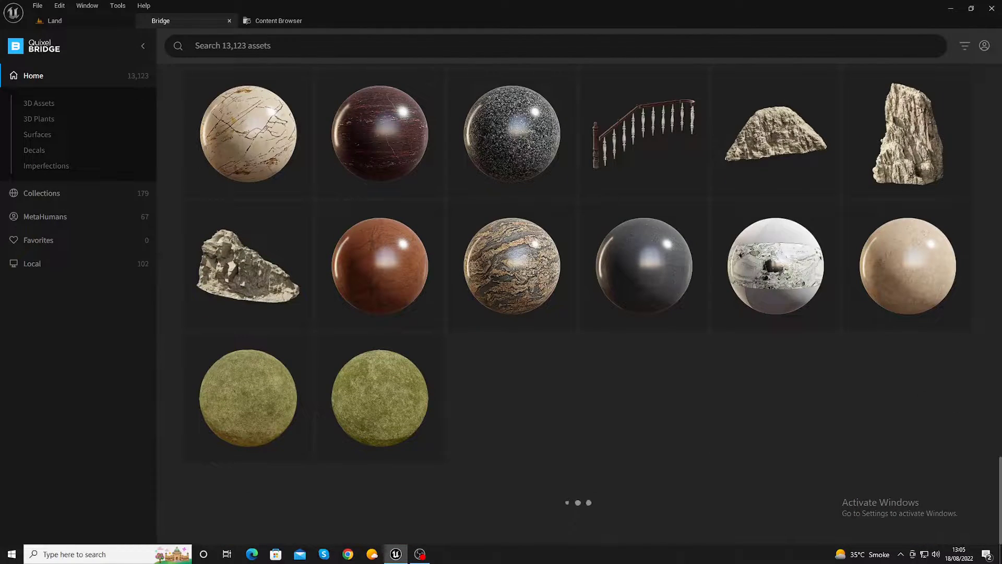
pyautogui.click(196, 45)
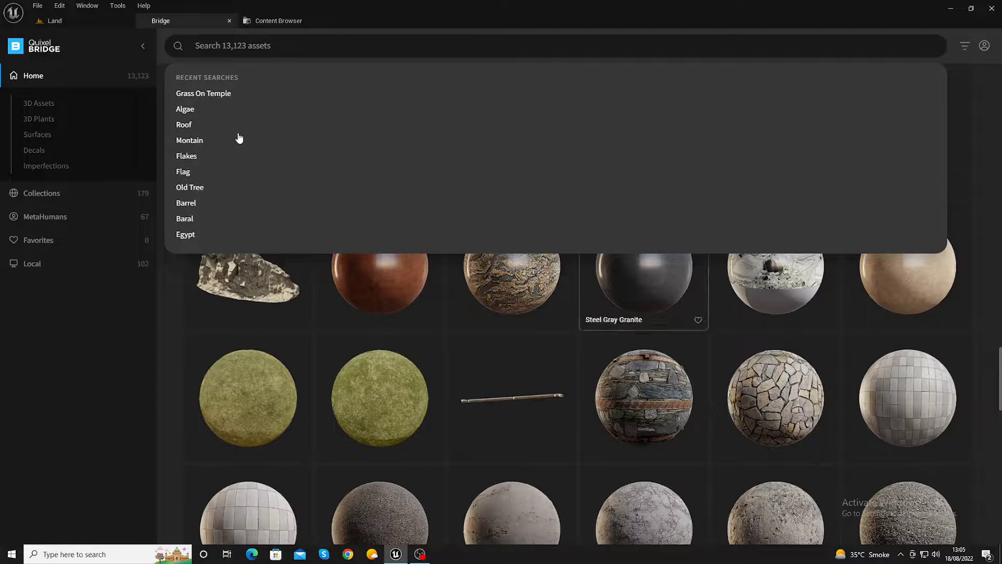
pyautogui.click(56, 21)
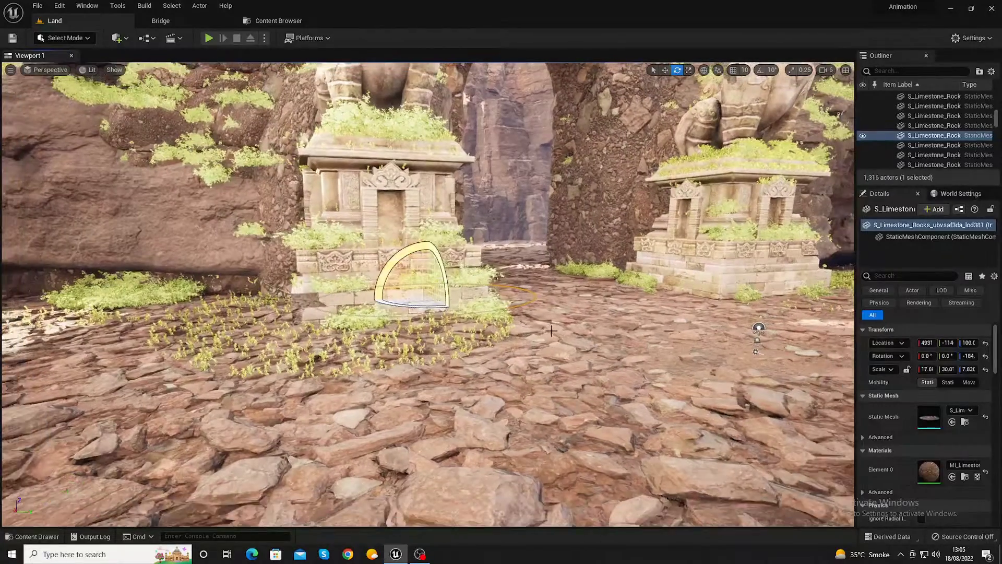
# Step: Frame the rubble floor, dolly back to see the whole temple wall, then switch to Quixel Bridge
pyautogui.keyDown('alt'); pyautogui.moveTo(552, 330); pyautogui.dragTo(555, 325); pyautogui.keyUp('alt')
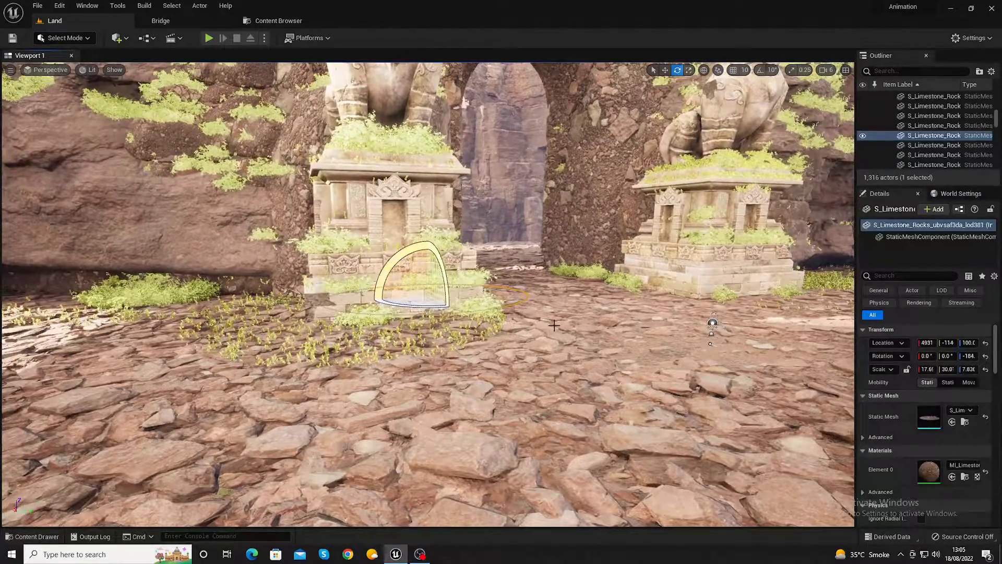
pyautogui.click(600, 288)
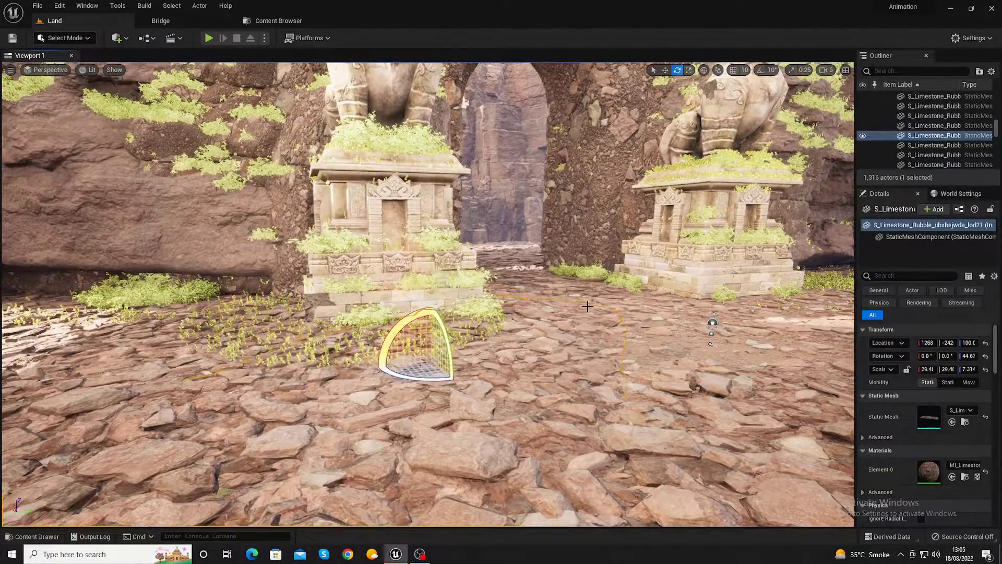
pyautogui.press('f')
pyautogui.scroll(-3, 587, 306)
pyautogui.scroll(-3, 587, 307)
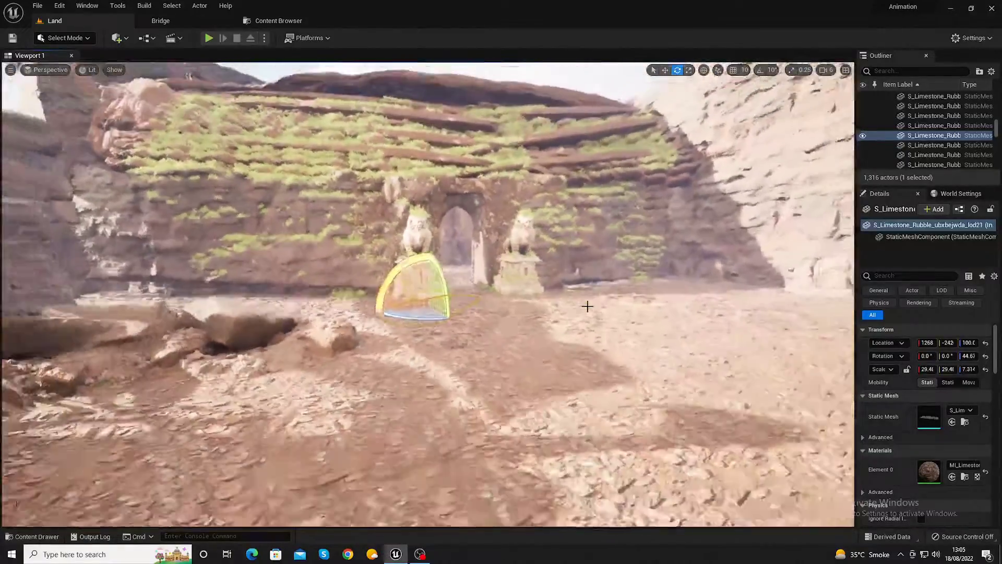
pyautogui.scroll(-2, 587, 307)
pyautogui.scroll(-2, 587, 306)
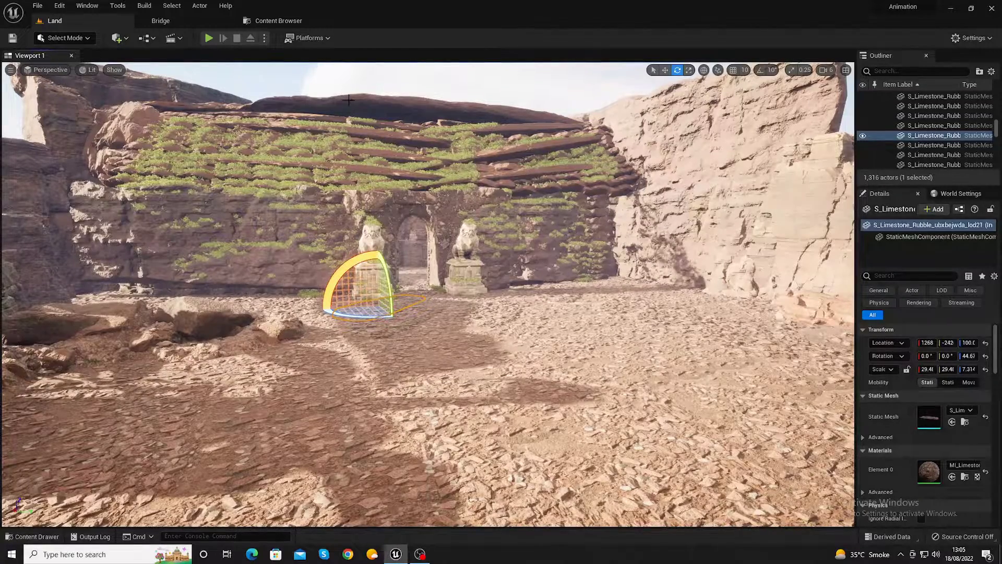
pyautogui.click(159, 22)
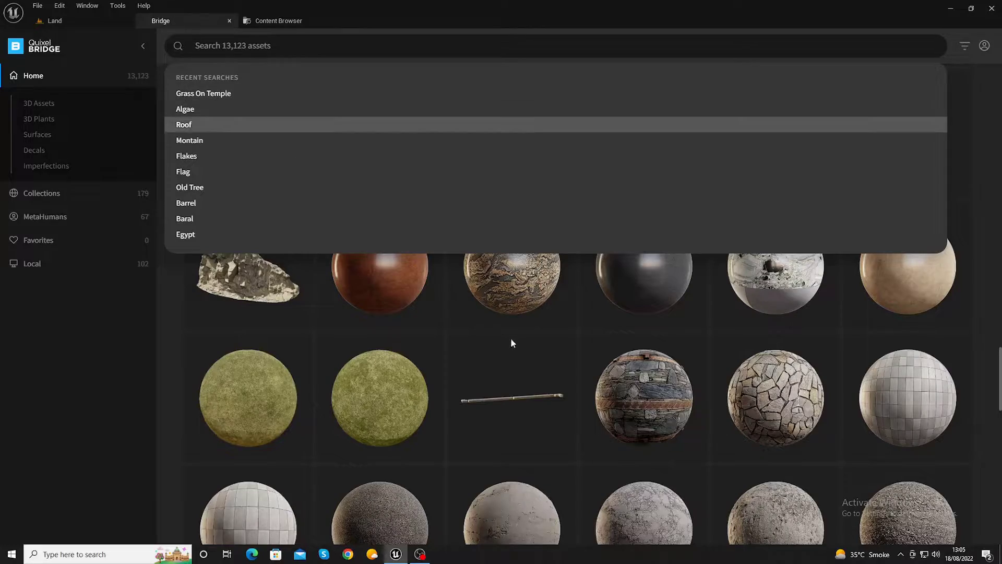
# Step: Browse Bridge's 3D Assets category and open its Building subcategory
pyautogui.scroll(-1, 511, 337)
pyautogui.click(100, 338)
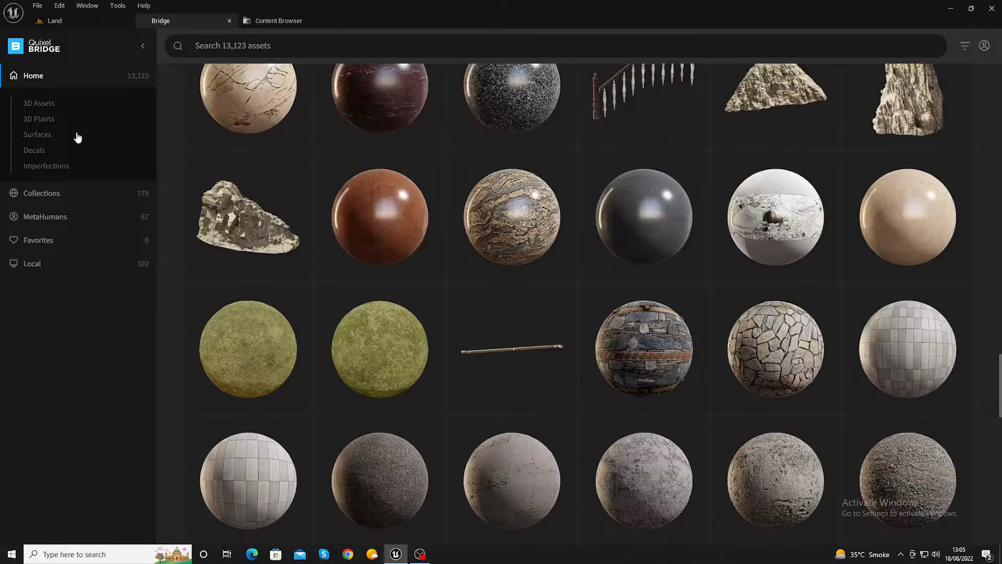
pyautogui.click(37, 105)
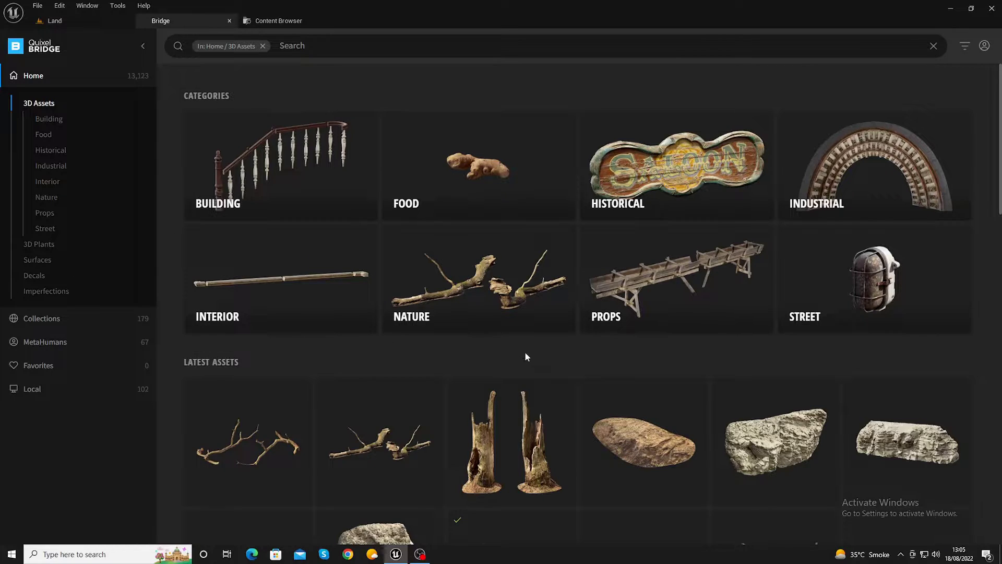
pyautogui.scroll(-3, 526, 357)
pyautogui.scroll(-3, 526, 355)
pyautogui.scroll(-5, 526, 355)
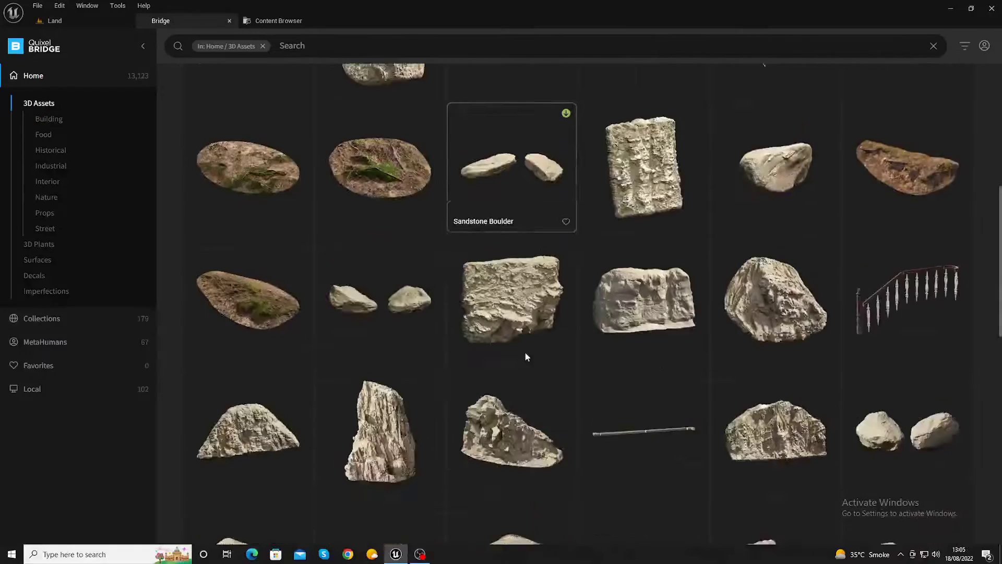
pyautogui.scroll(-3, 526, 355)
pyautogui.scroll(-2, 525, 355)
pyautogui.scroll(5, 525, 352)
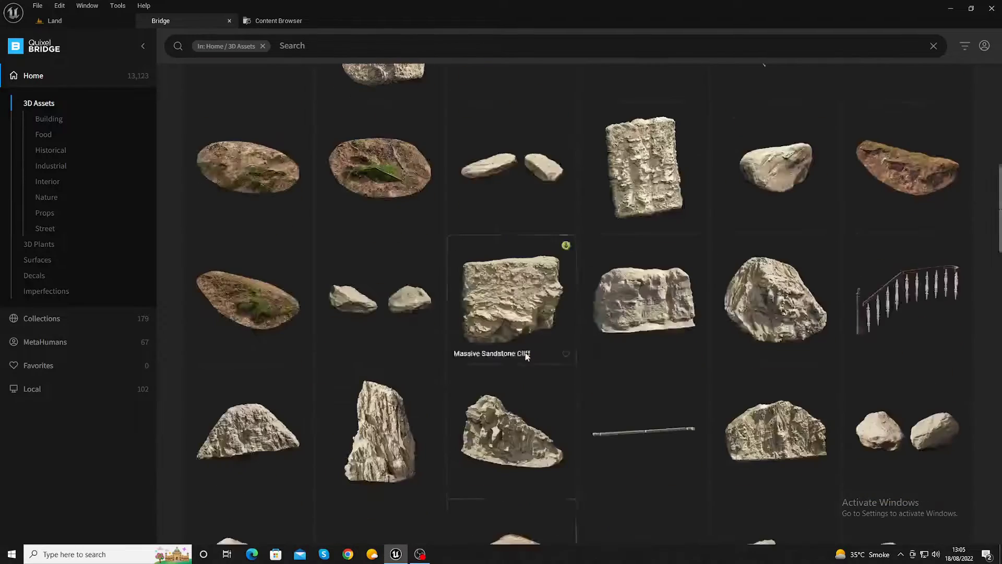
pyautogui.scroll(5, 525, 352)
pyautogui.scroll(5, 525, 352)
pyautogui.click(273, 157)
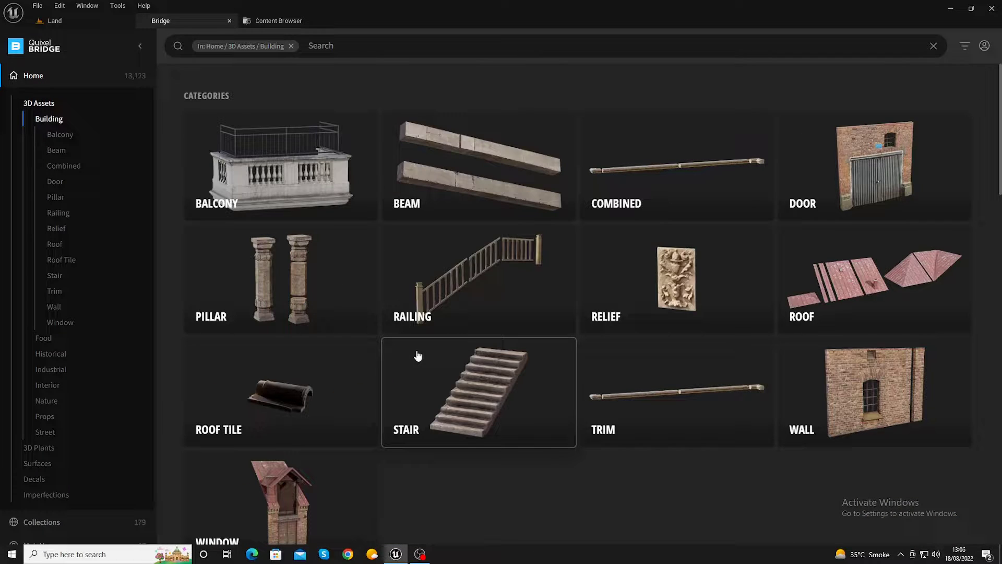
# Step: Show the Local Megascans library of 101 downloaded assets
pyautogui.scroll(-2, 418, 355)
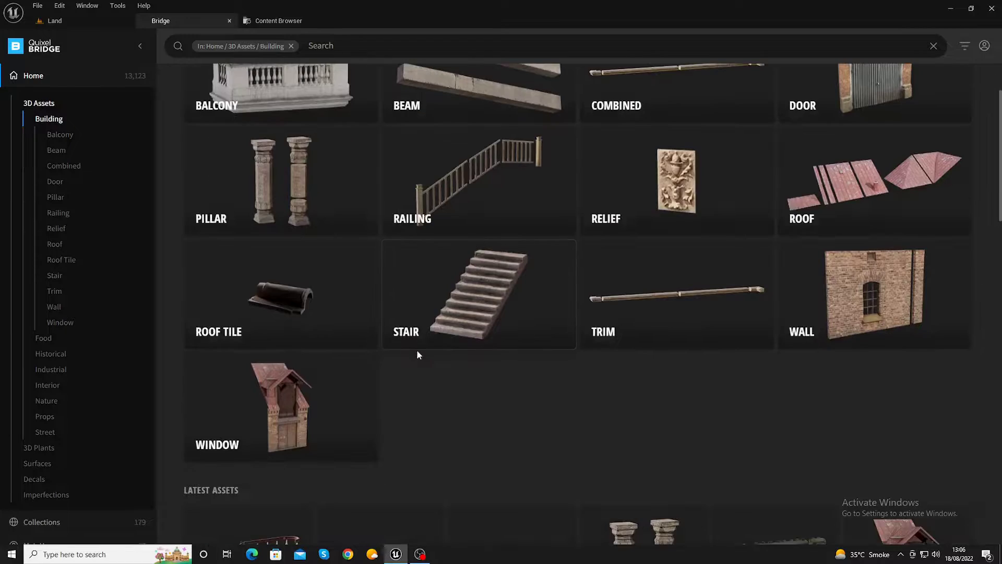
pyautogui.scroll(-3, 418, 356)
pyautogui.scroll(-3, 418, 356)
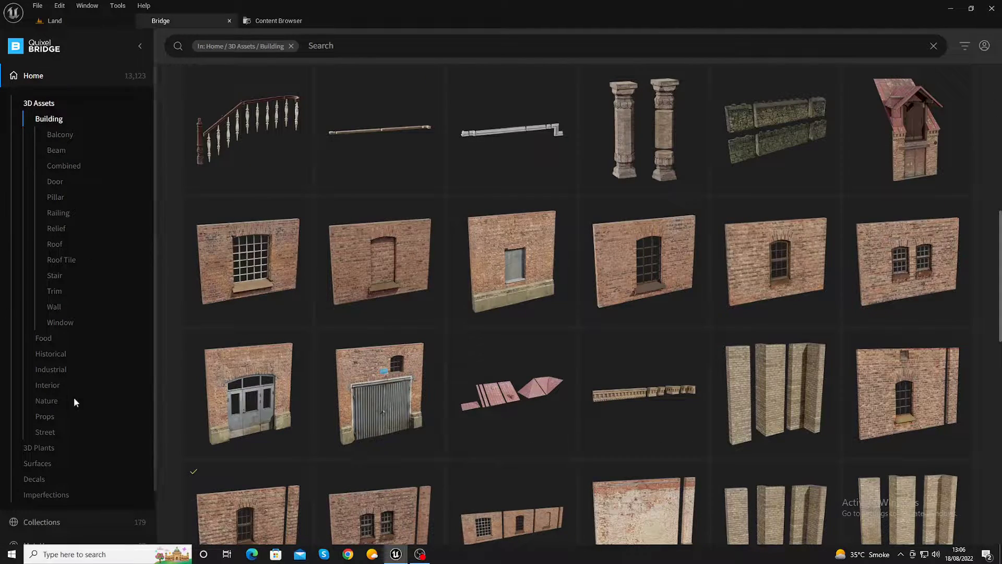
pyautogui.scroll(-2, 89, 472)
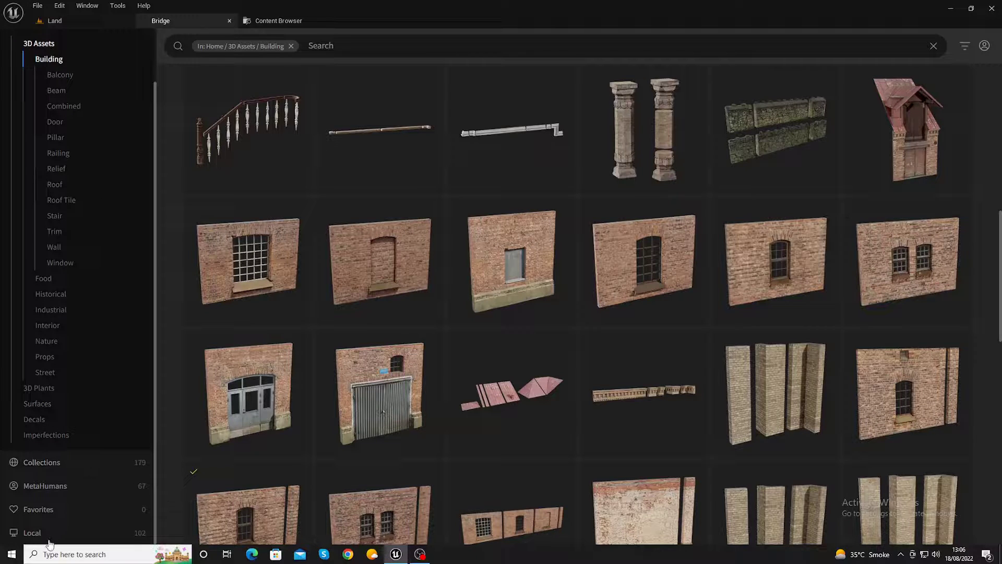
pyautogui.click(34, 532)
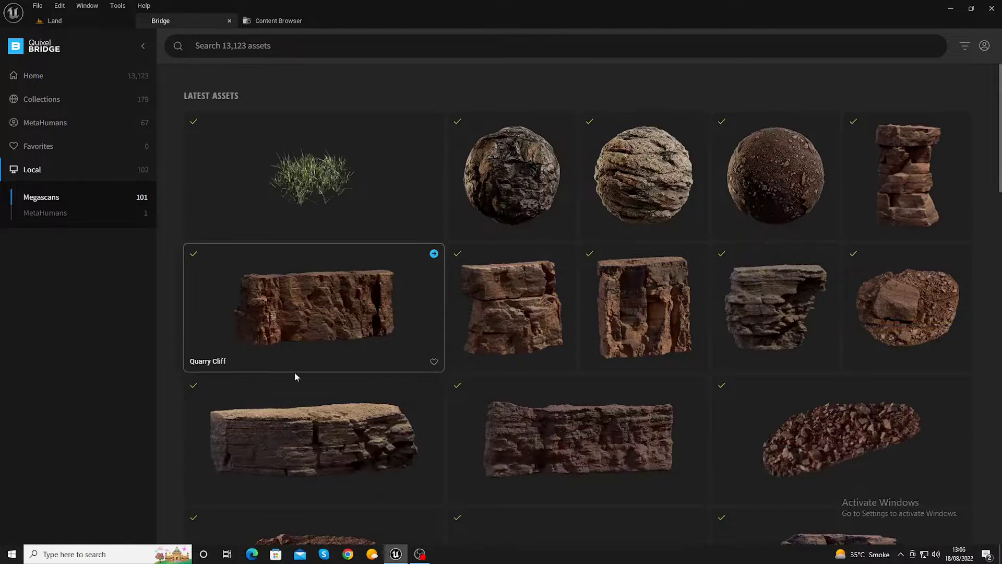
# Step: Scroll the Local grid to the Roman Statue and drag it onto the Land level tab
pyautogui.scroll(-3, 625, 309)
pyautogui.scroll(-3, 625, 309)
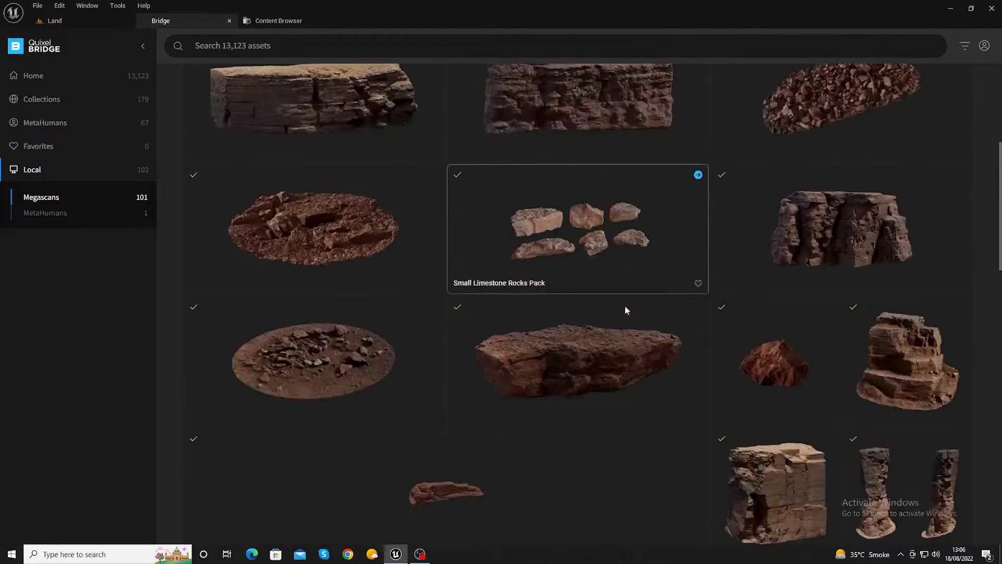
pyautogui.scroll(-2, 625, 309)
pyautogui.scroll(-2, 625, 309)
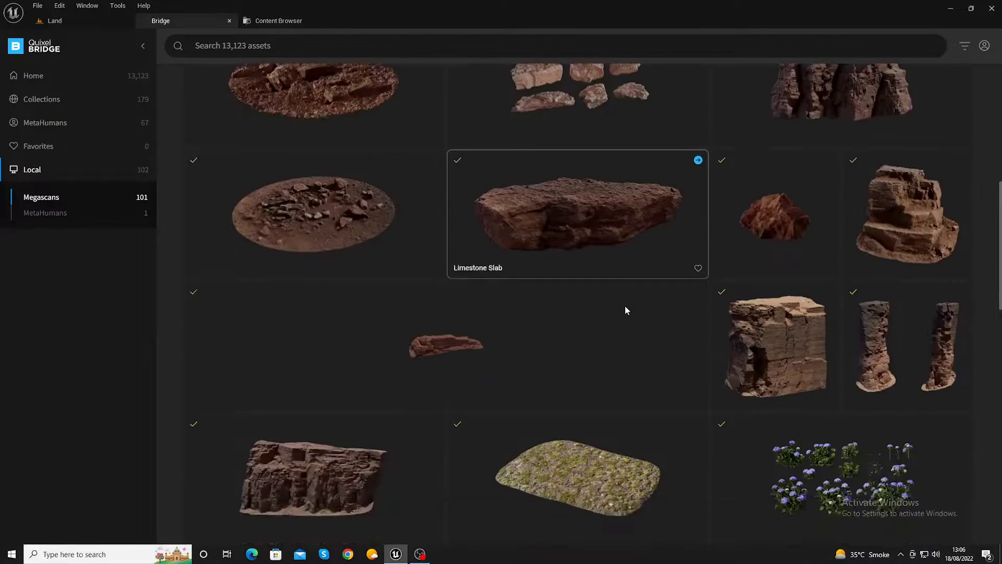
pyautogui.scroll(-3, 625, 309)
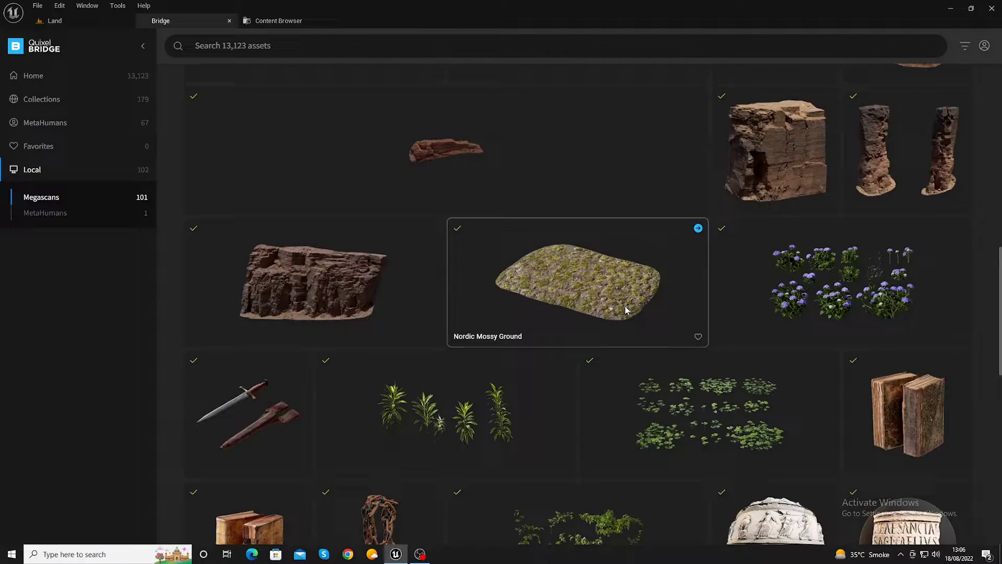
pyautogui.scroll(-4, 626, 309)
pyautogui.scroll(-3, 626, 309)
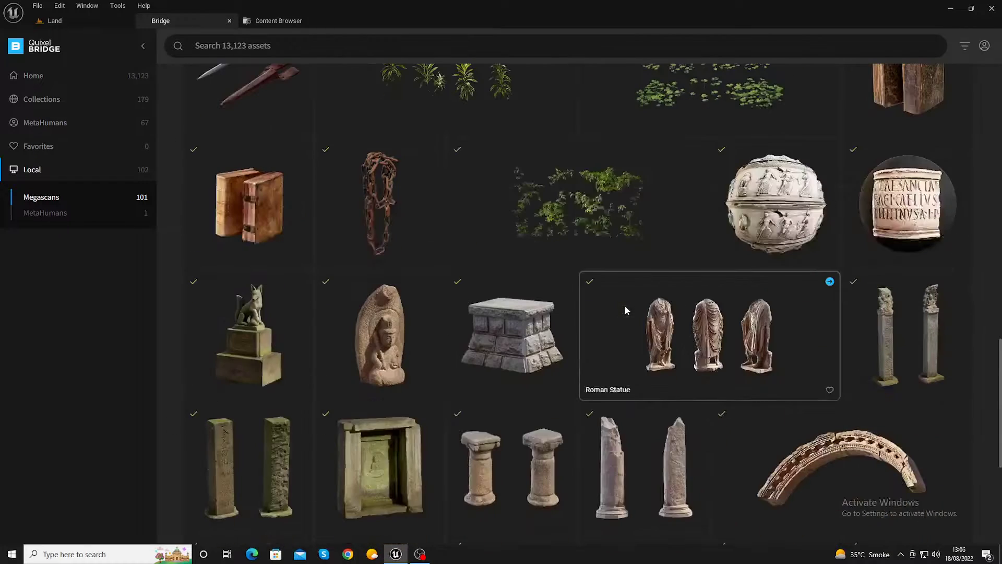
pyautogui.scroll(-3, 625, 310)
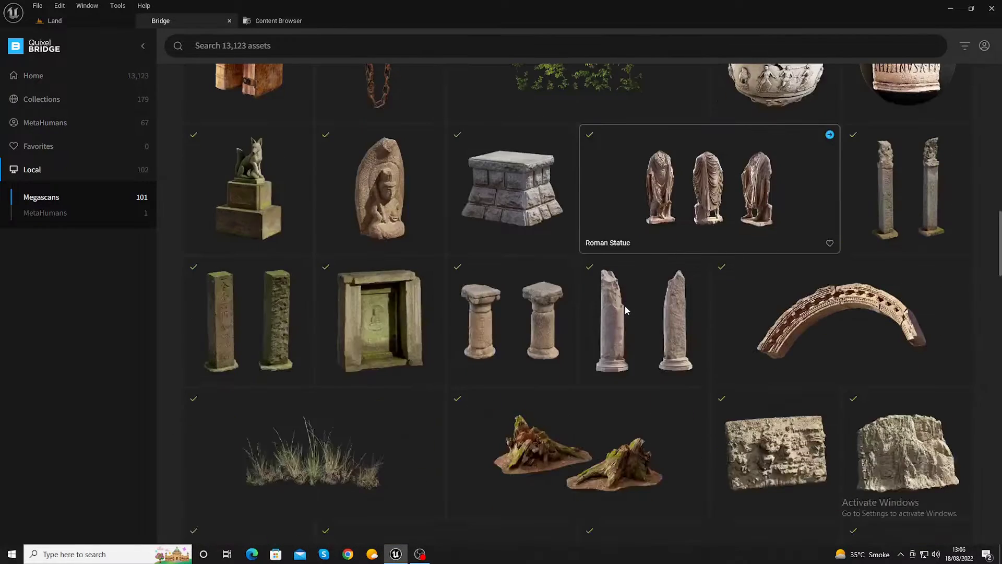
pyautogui.moveTo(707, 183); pyautogui.dragTo(81, 24)
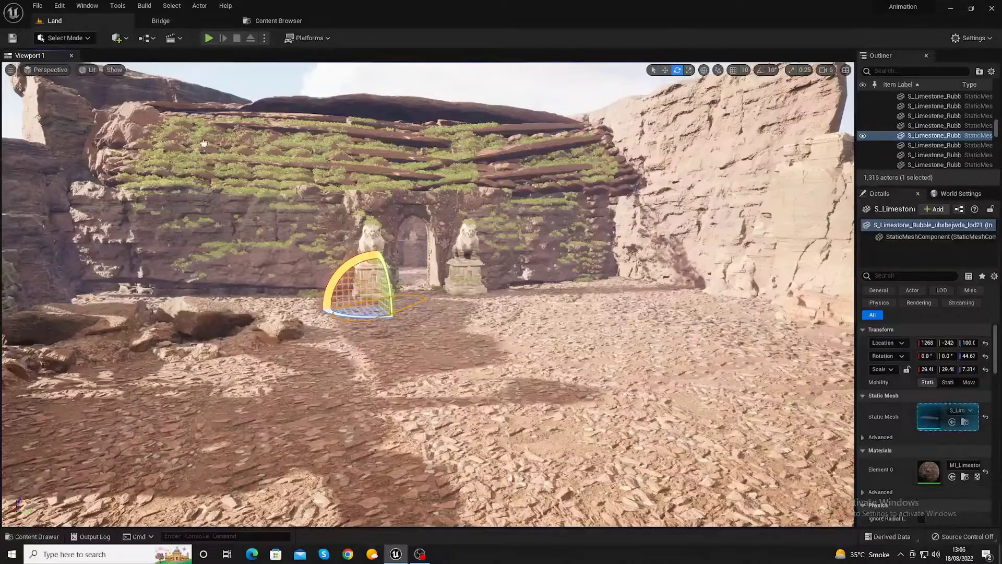
# Step: Drop the Roman Statue into the level and scale it up to about 12.7
pyautogui.moveTo(81, 24)
pyautogui.mouseDown()
pyautogui.moveTo(397, 248)
pyautogui.moveTo(453, 272)
pyautogui.mouseUp()
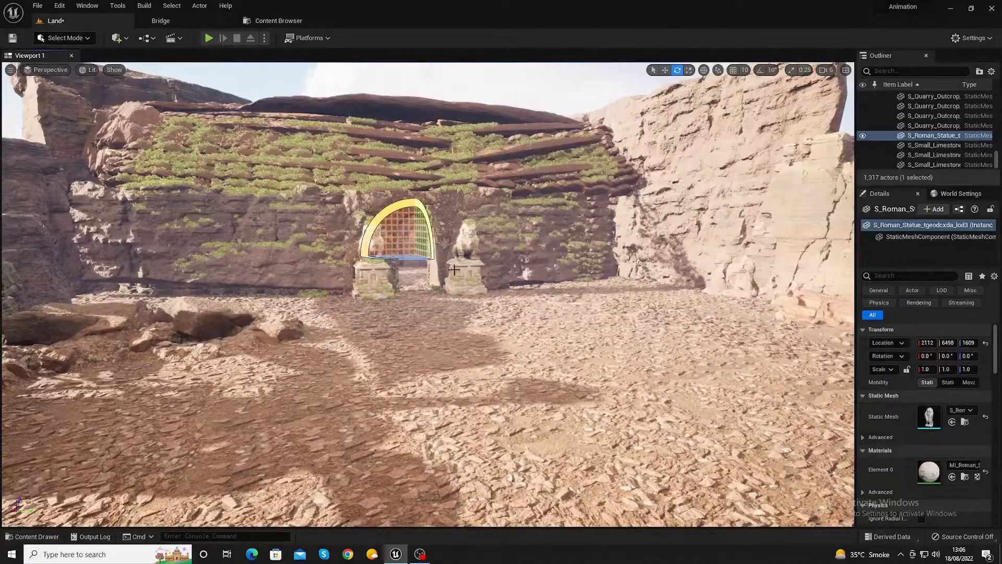
pyautogui.press('f')
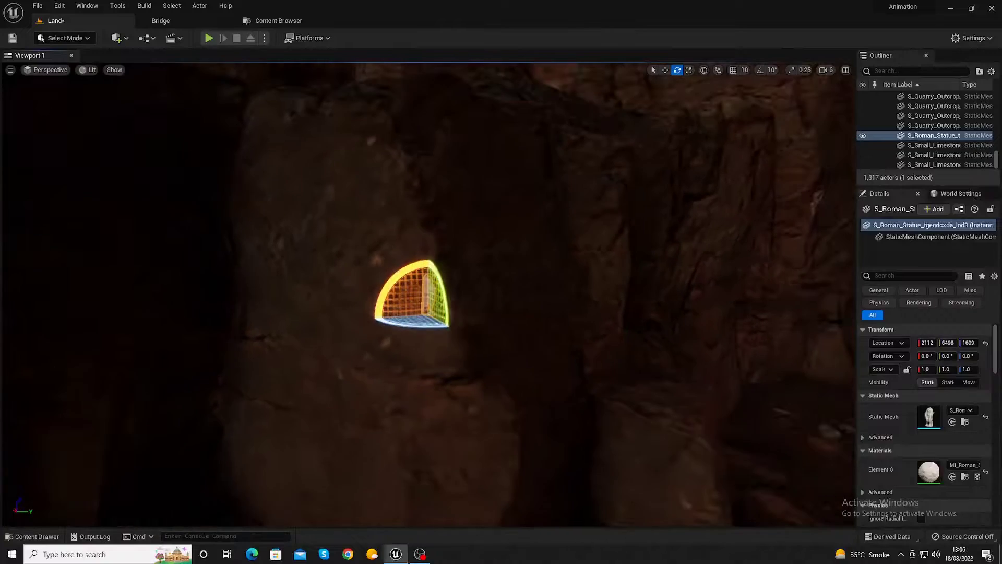
pyautogui.press('w')
pyautogui.press('e')
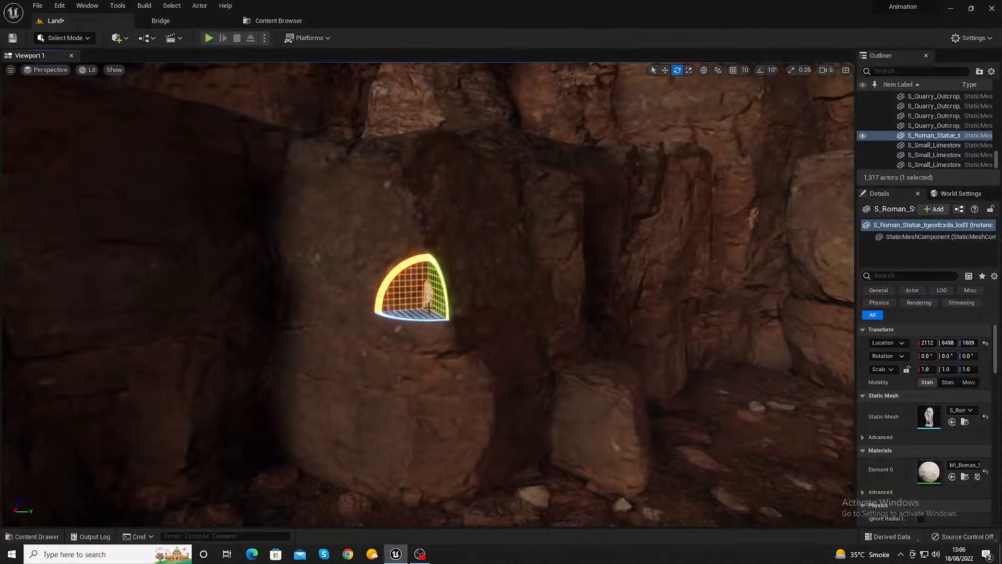
pyautogui.press('r')
pyautogui.moveTo(428, 308)
pyautogui.mouseDown()
pyautogui.moveTo(470, 266)
pyautogui.moveTo(429, 261)
pyautogui.mouseUp()
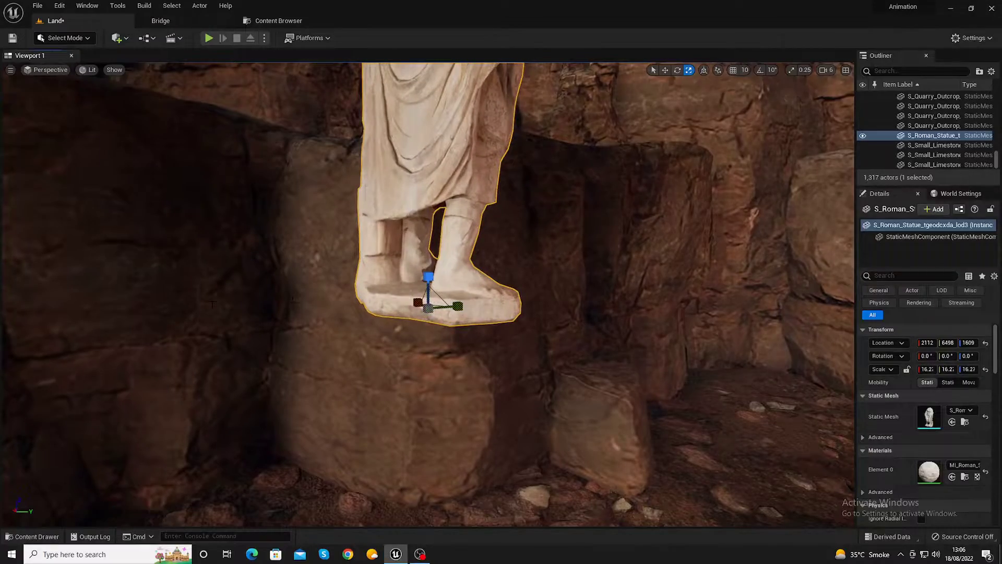
pyautogui.moveTo(501, 292); pyautogui.dragTo(470, 292, button='right')
# Step: Rotate the statue about 100° around its vertical axis
pyautogui.press('w')
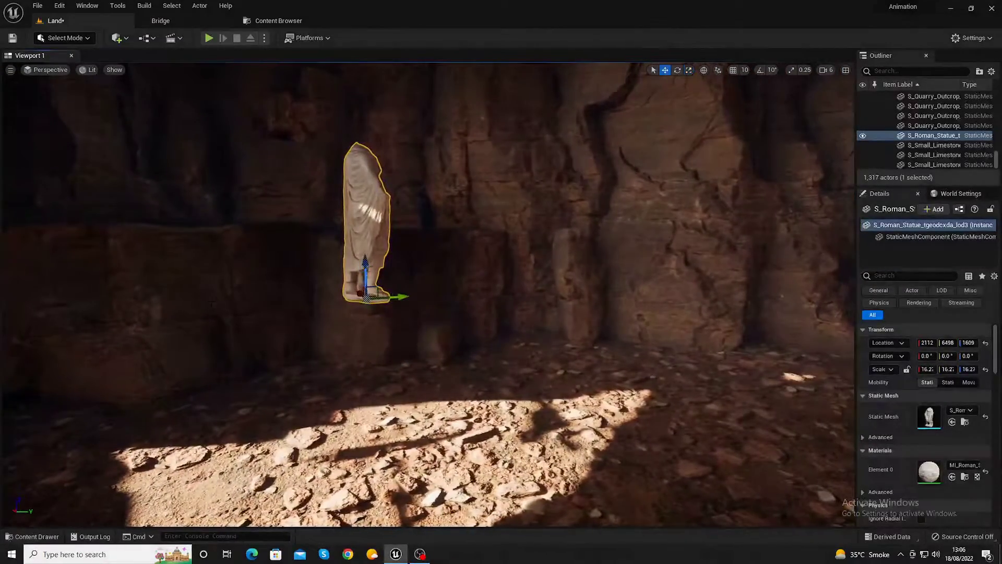
pyautogui.press('e')
pyautogui.moveTo(361, 305)
pyautogui.mouseDown()
pyautogui.moveTo(423, 298)
pyautogui.moveTo(364, 217)
pyautogui.mouseUp()
pyautogui.press('w')
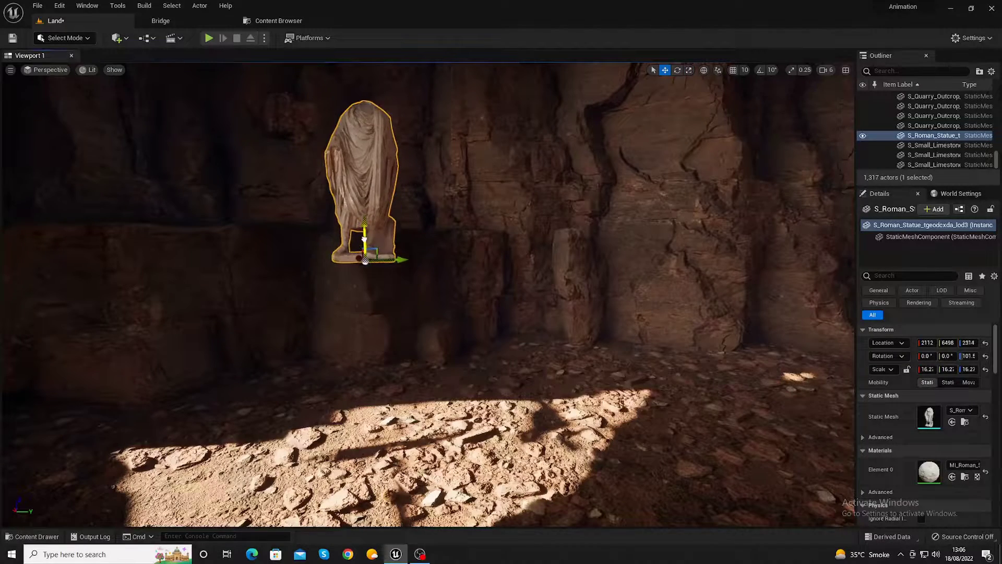
pyautogui.moveTo(364, 217); pyautogui.dragTo(157, 219, button='right')
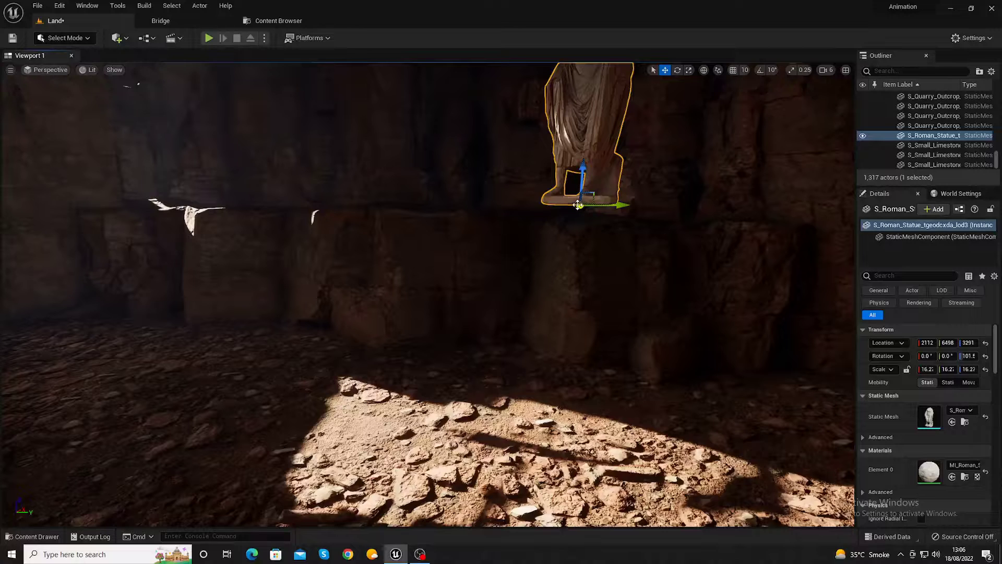
# Step: Move the statue back toward the cave wall and settle it onto the rock ledge
pyautogui.moveTo(582, 201)
pyautogui.mouseDown()
pyautogui.moveTo(601, 195)
pyautogui.moveTo(584, 206)
pyautogui.mouseUp()
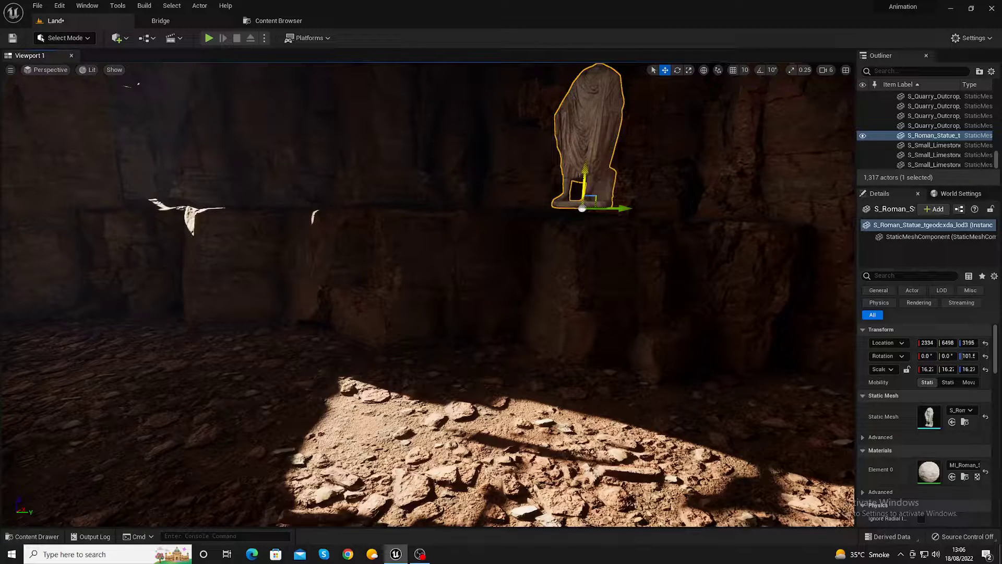
pyautogui.moveTo(581, 176); pyautogui.dragTo(581, 190)
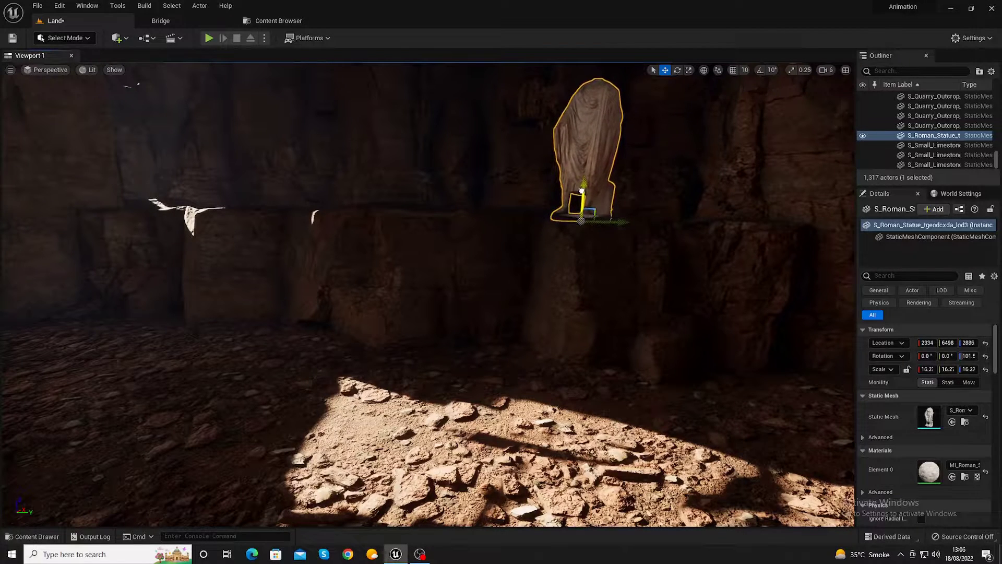
pyautogui.press('f')
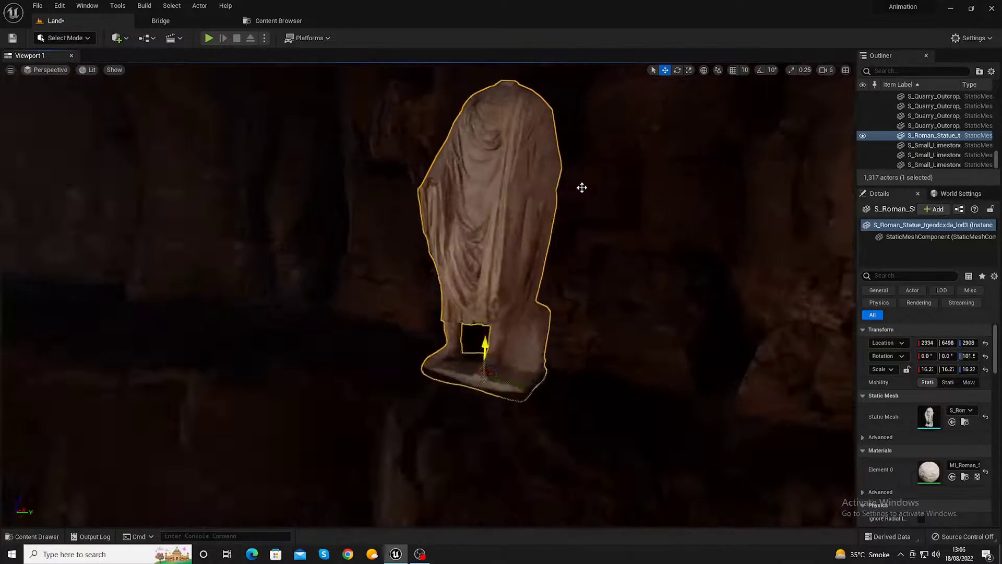
pyautogui.moveTo(440, 440); pyautogui.dragTo(478, 450)
pyautogui.press('e')
pyautogui.press('r')
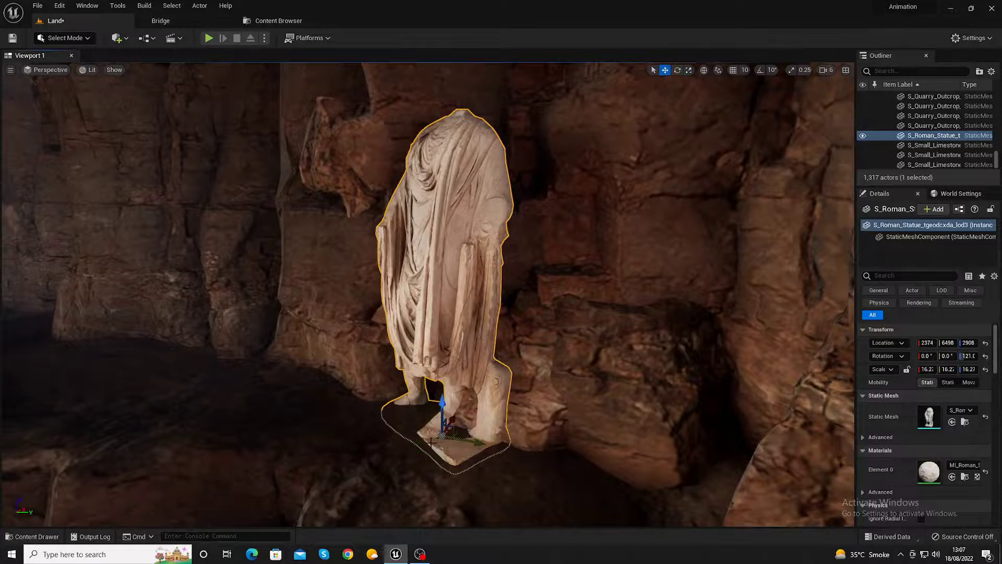
pyautogui.moveTo(455, 421); pyautogui.dragTo(428, 427)
pyautogui.keyDown('alt'); pyautogui.moveTo(470, 487); pyautogui.dragTo(474, 490); pyautogui.keyUp('alt')
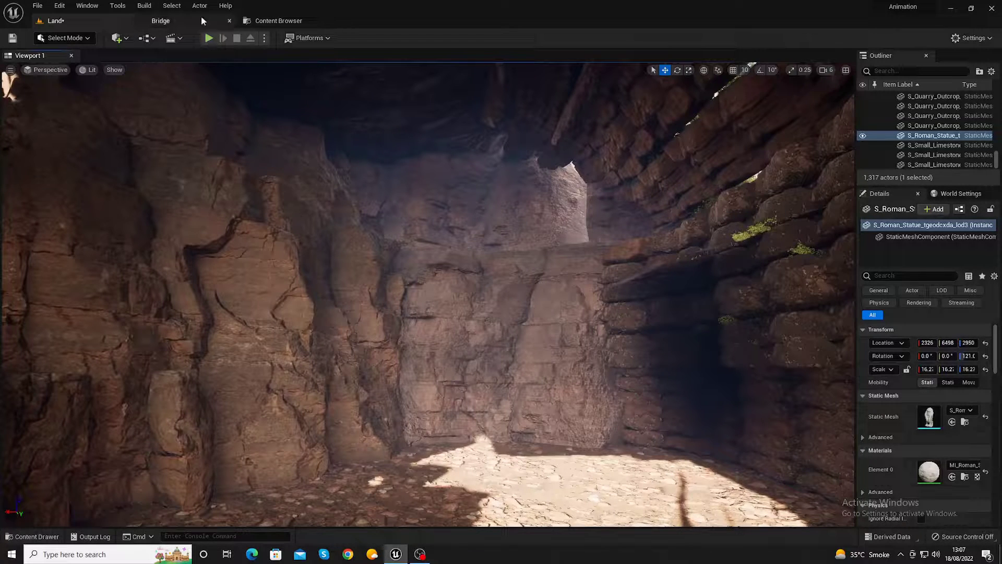
# Step: Drag the Japanese Old Tomb from Bridge onto the cave floor
pyautogui.click(201, 17)
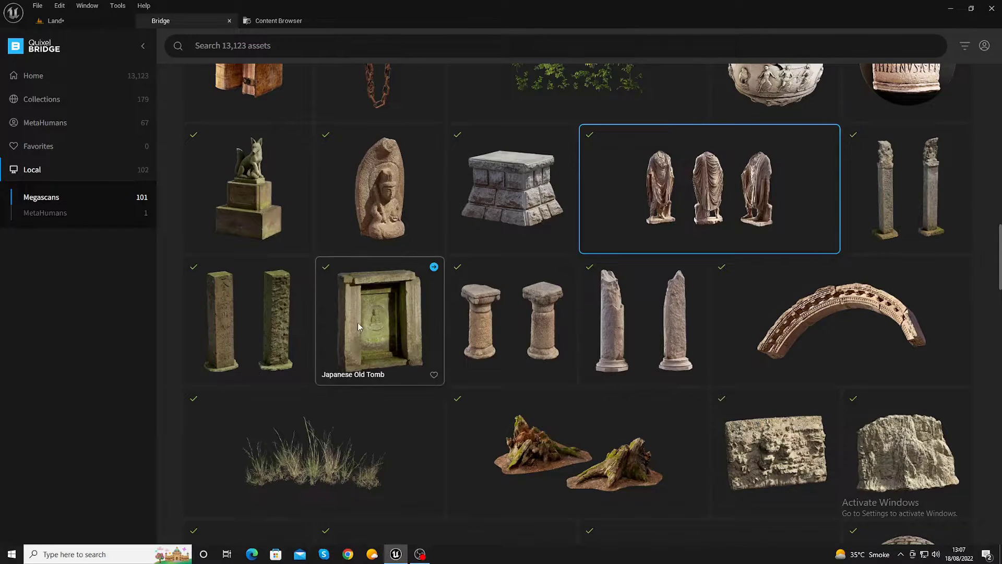
pyautogui.moveTo(358, 327)
pyautogui.mouseDown()
pyautogui.moveTo(44, 15)
pyautogui.moveTo(485, 389)
pyautogui.mouseUp()
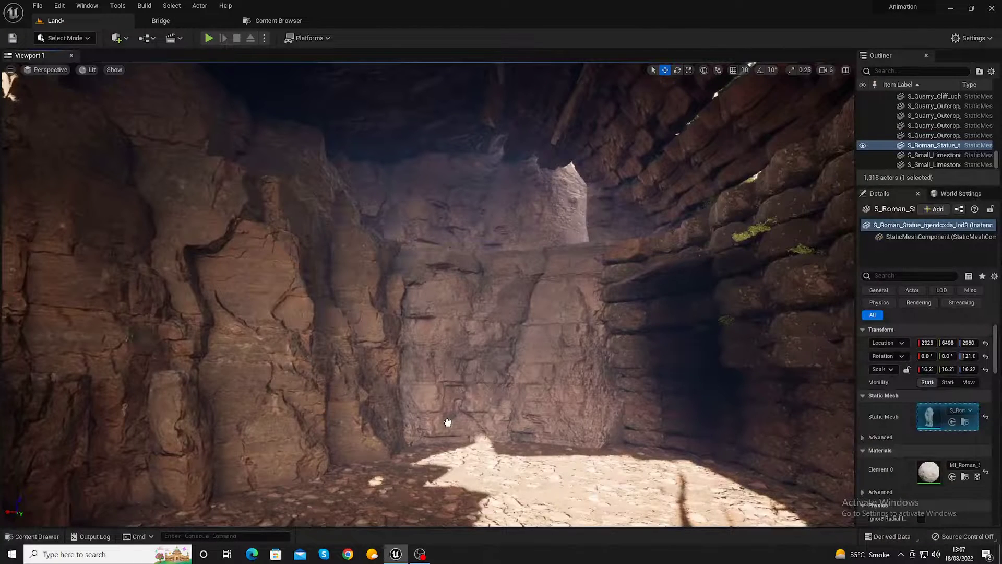
pyautogui.moveTo(437, 436); pyautogui.dragTo(436, 436)
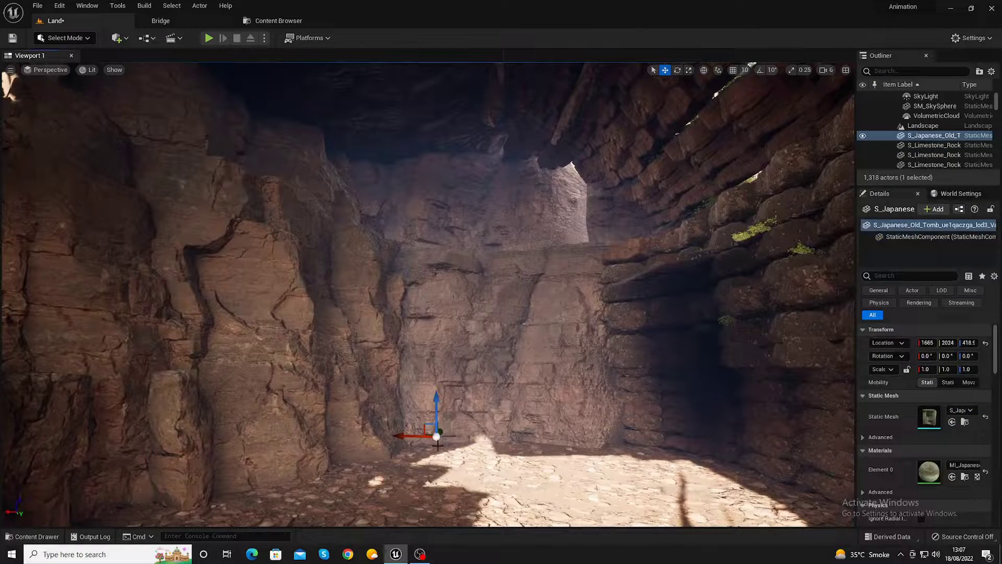
# Step: Enlarge the Old Tomb, undoing an accidental scale change on the cliff wall
pyautogui.press('e')
pyautogui.press('r')
pyautogui.press('w')
pyautogui.press('e')
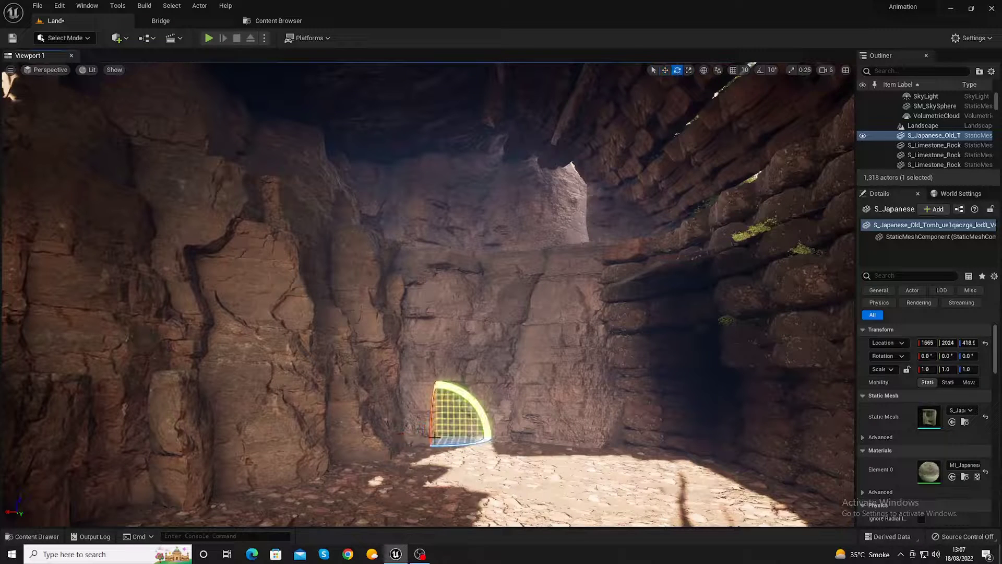
pyautogui.press('r')
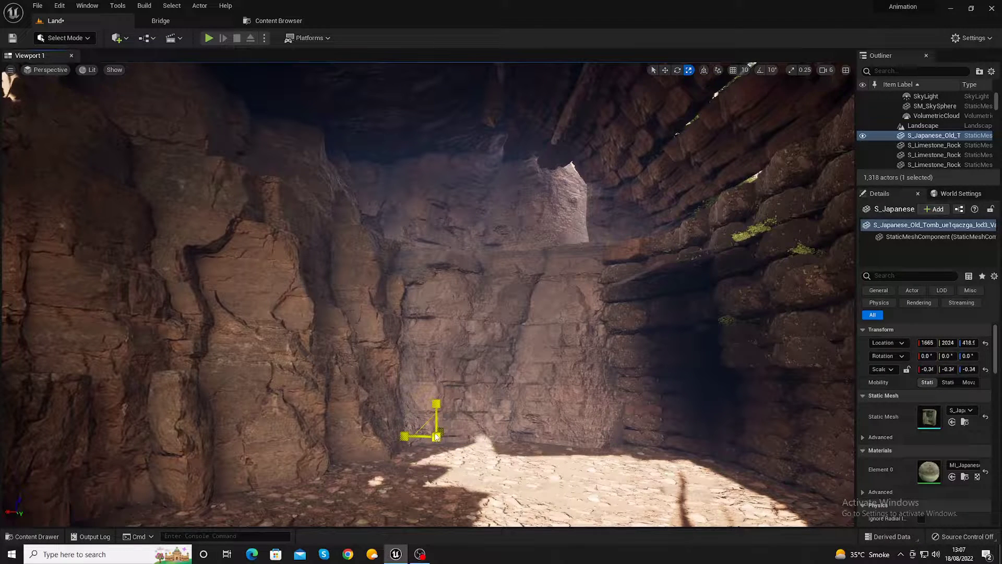
pyautogui.click(382, 432)
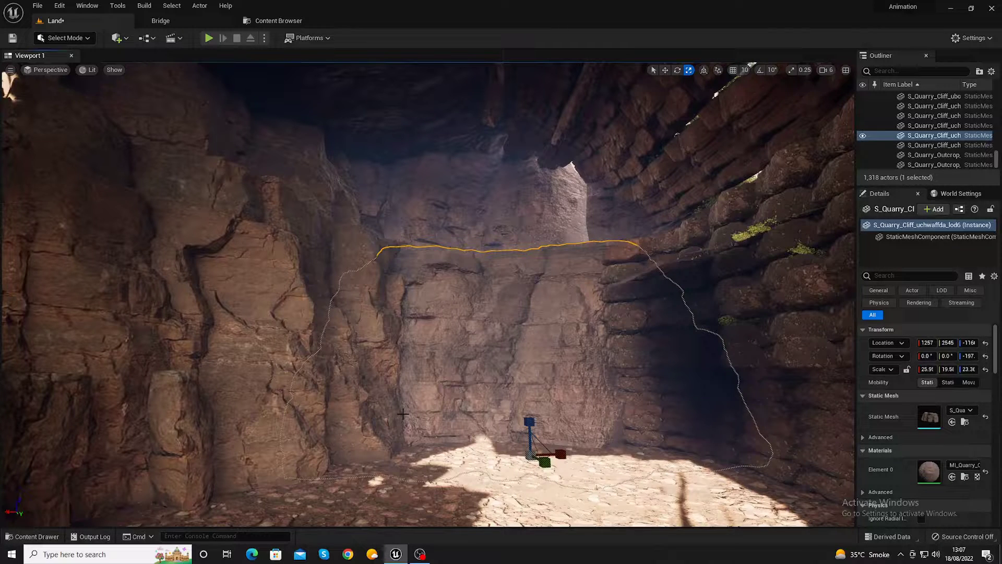
pyautogui.hotkey('ctrl', 'z')
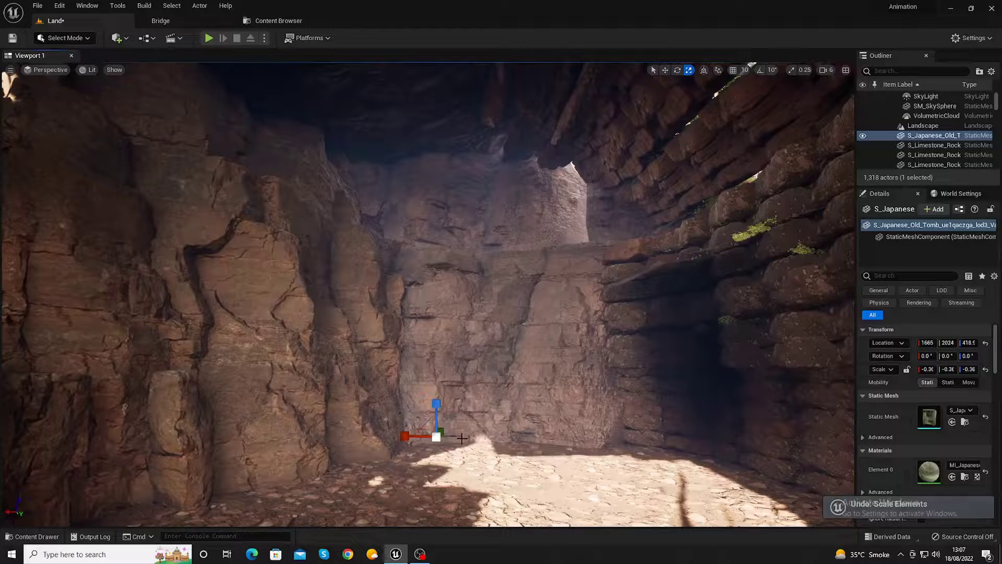
pyautogui.moveTo(436, 437)
pyautogui.mouseDown()
pyautogui.moveTo(462, 428)
pyautogui.moveTo(450, 436)
pyautogui.mouseUp()
# Step: Reposition the tomb shrine, pushing it deep against the canyon's back wall
pyautogui.press('w')
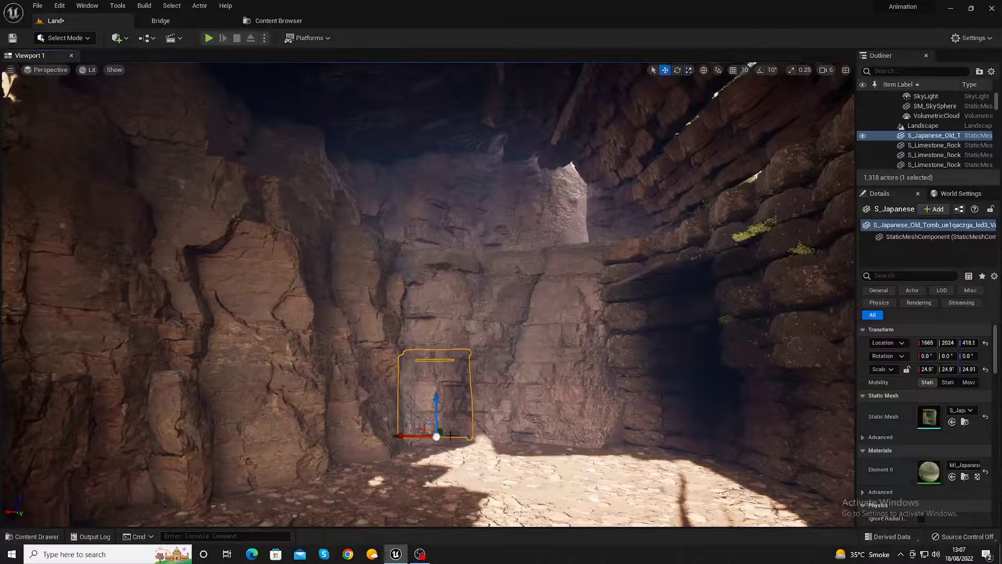
pyautogui.press('e')
pyautogui.press('r')
pyautogui.press('w')
pyautogui.moveTo(443, 430)
pyautogui.mouseDown()
pyautogui.moveTo(389, 502)
pyautogui.moveTo(462, 488)
pyautogui.moveTo(451, 472)
pyautogui.mouseUp()
pyautogui.press('e')
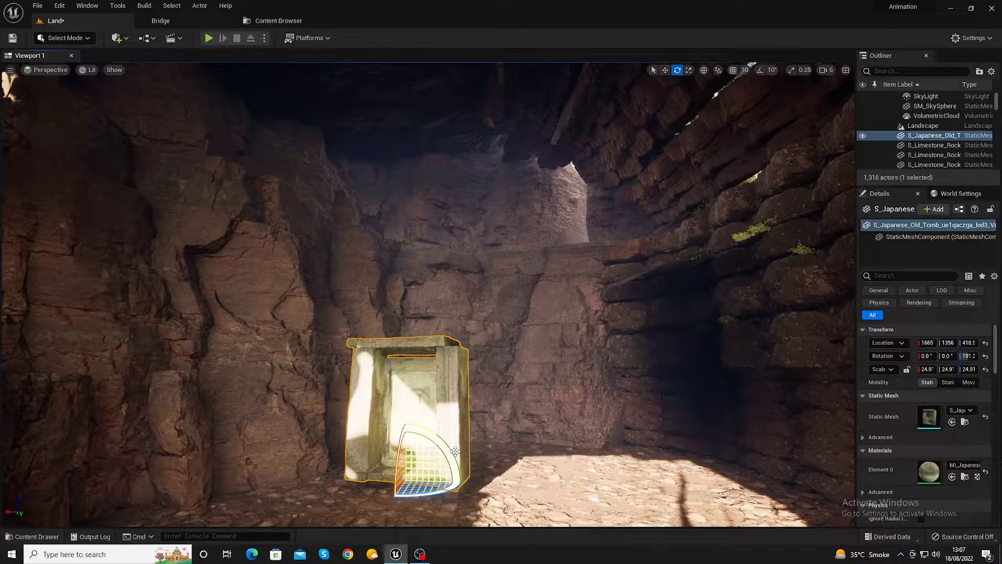
pyautogui.press('r')
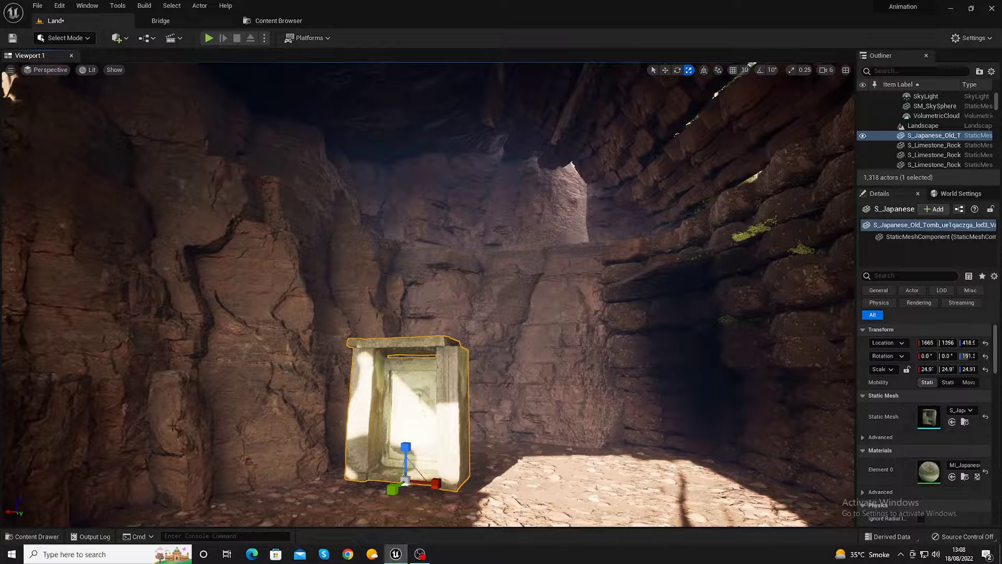
pyautogui.press('w')
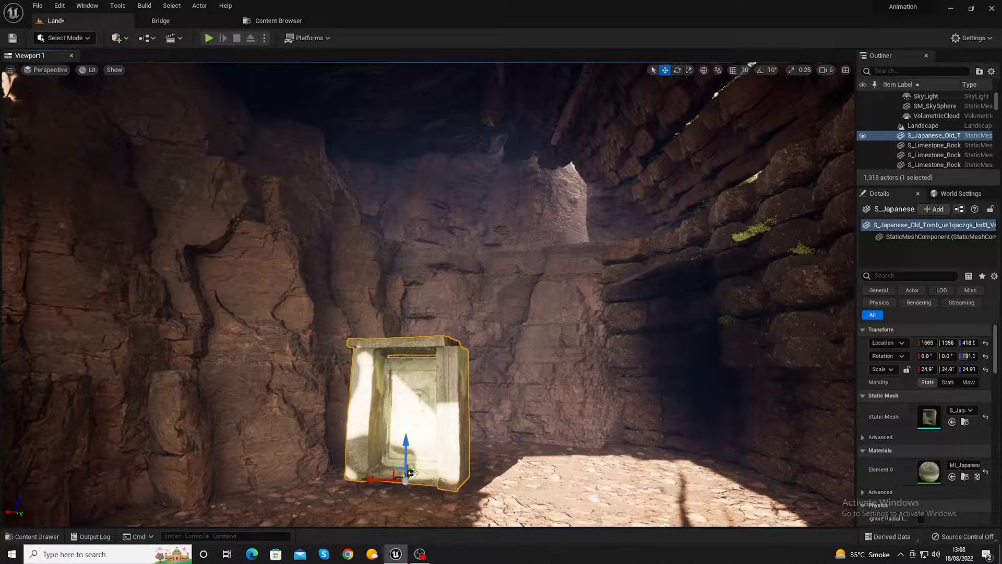
pyautogui.moveTo(412, 473)
pyautogui.mouseDown()
pyautogui.moveTo(457, 438)
pyautogui.moveTo(434, 422)
pyautogui.mouseUp()
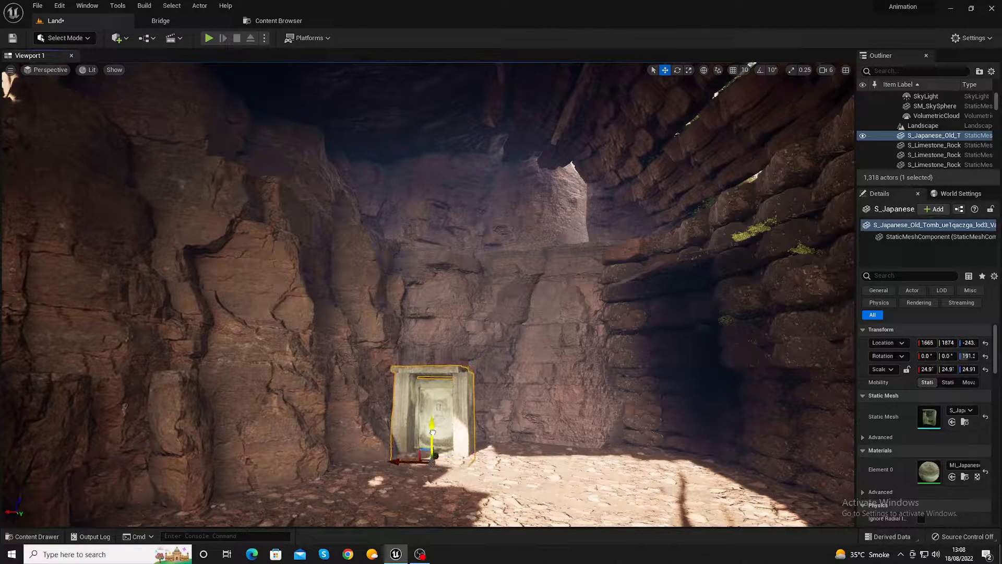
pyautogui.moveTo(436, 448)
pyautogui.mouseDown()
pyautogui.moveTo(633, 473)
pyautogui.moveTo(531, 457)
pyautogui.moveTo(542, 445)
pyautogui.mouseUp()
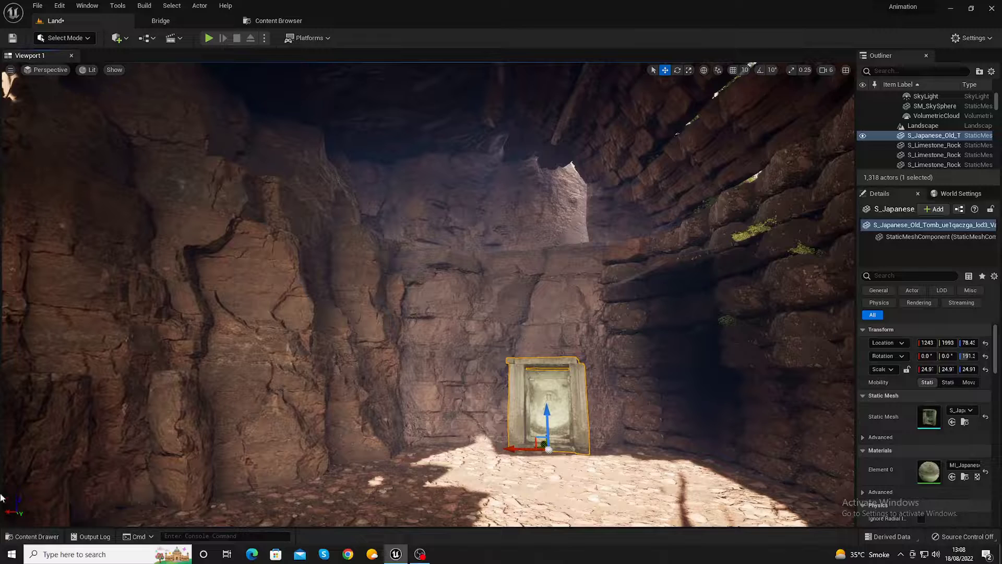
# Step: Find the Japanese Antique Kannon Statue in Local Megascans and drag it into the Land level
pyautogui.click(160, 21)
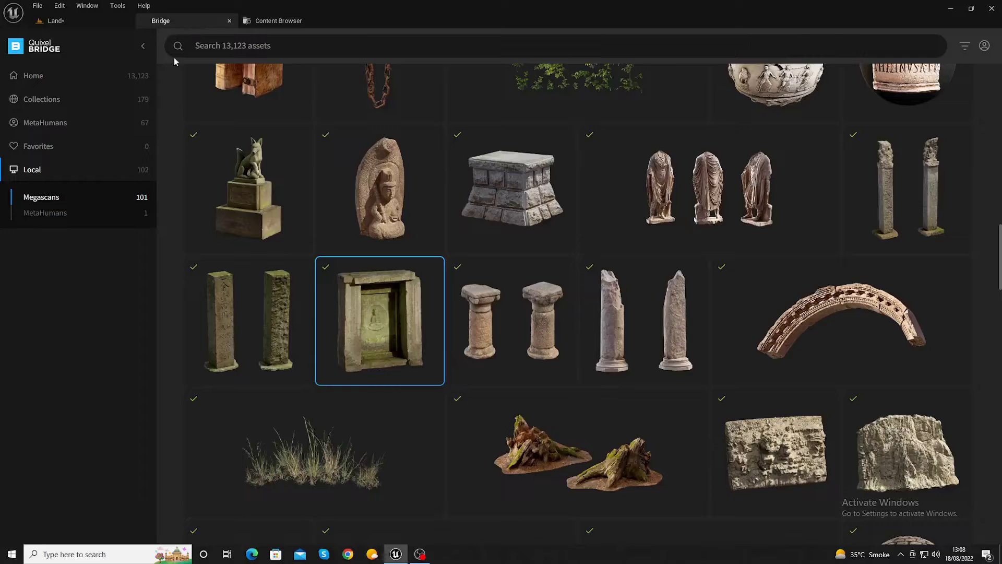
pyautogui.scroll(-2, 525, 458)
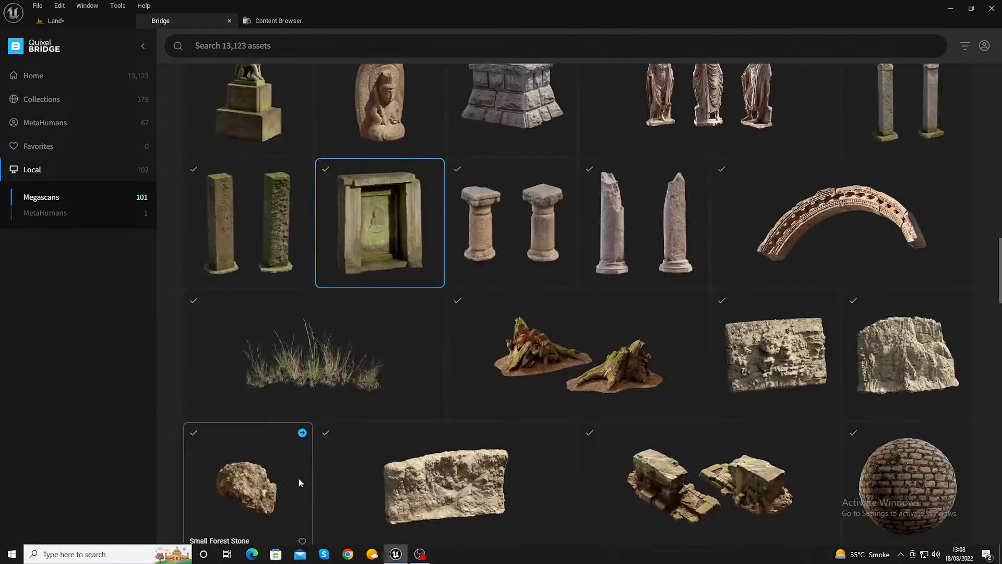
pyautogui.scroll(-2, 453, 469)
pyautogui.scroll(-2, 453, 473)
pyautogui.scroll(-1, 454, 473)
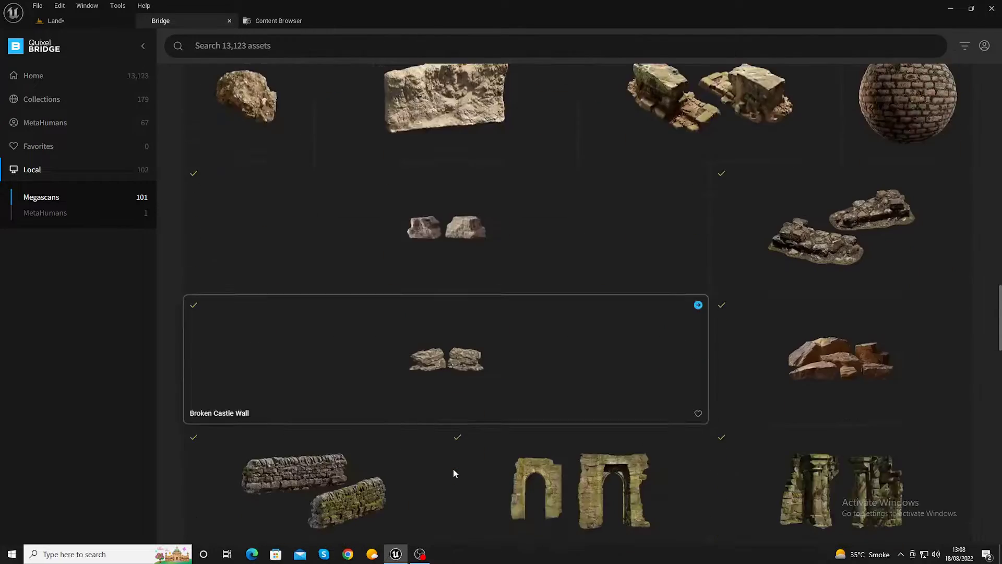
pyautogui.scroll(-1, 453, 473)
pyautogui.scroll(-1, 453, 473)
pyautogui.scroll(-1, 454, 473)
pyautogui.scroll(-1, 454, 473)
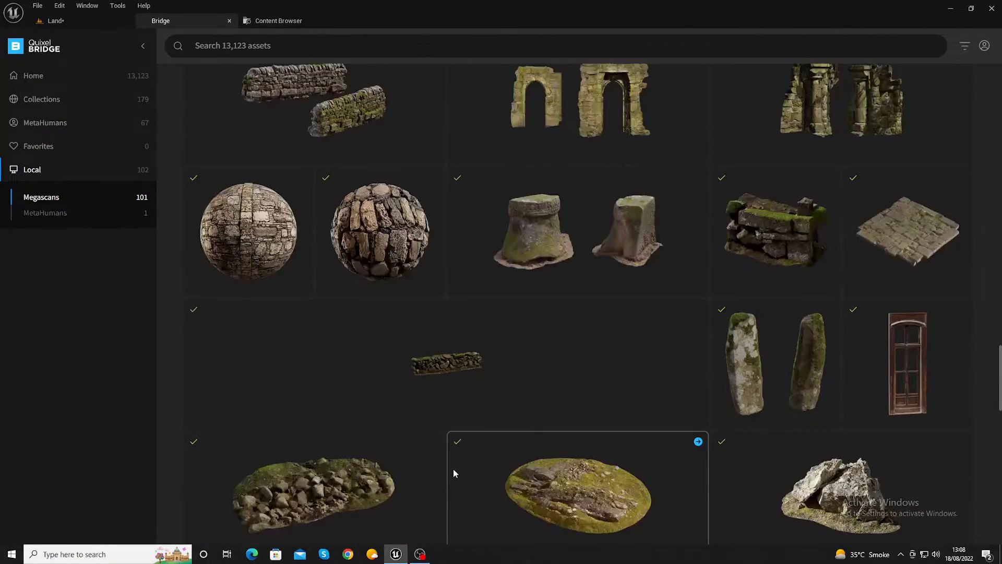
pyautogui.scroll(-1, 453, 473)
pyautogui.scroll(-2, 453, 473)
pyautogui.scroll(-1, 454, 473)
pyautogui.scroll(-1, 454, 473)
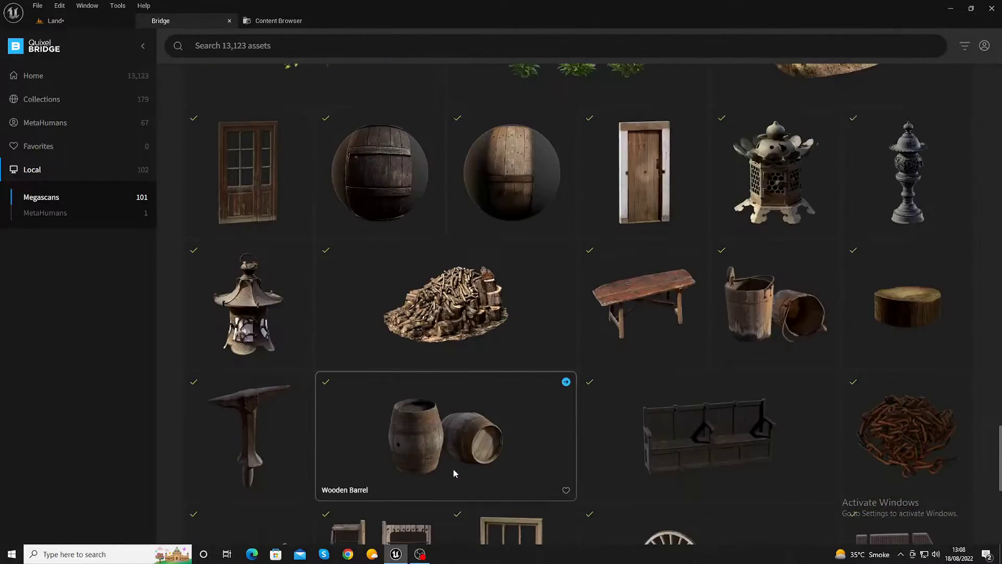
pyautogui.scroll(-1, 454, 473)
pyautogui.scroll(-1, 453, 473)
pyautogui.scroll(-1, 453, 473)
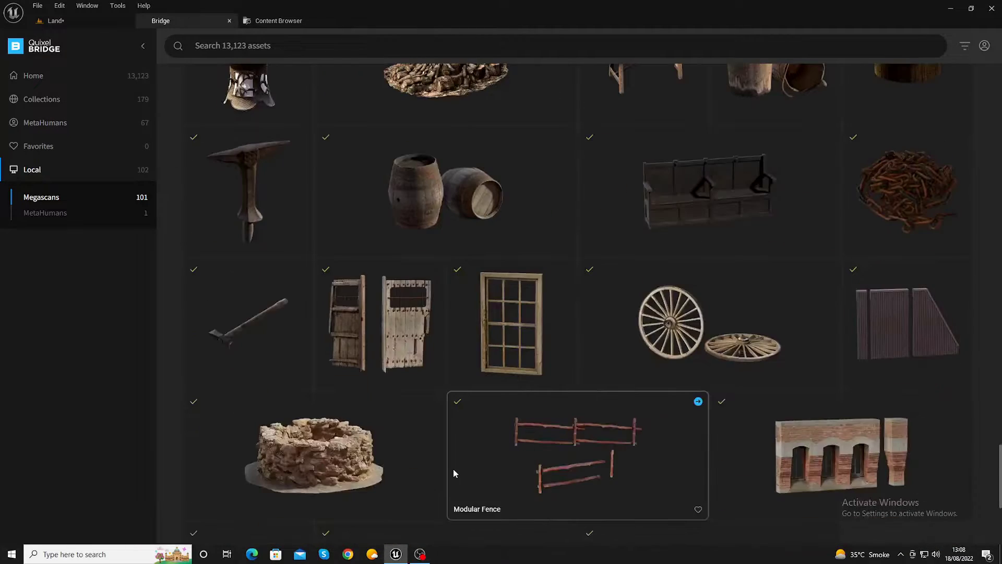
pyautogui.scroll(-1, 454, 473)
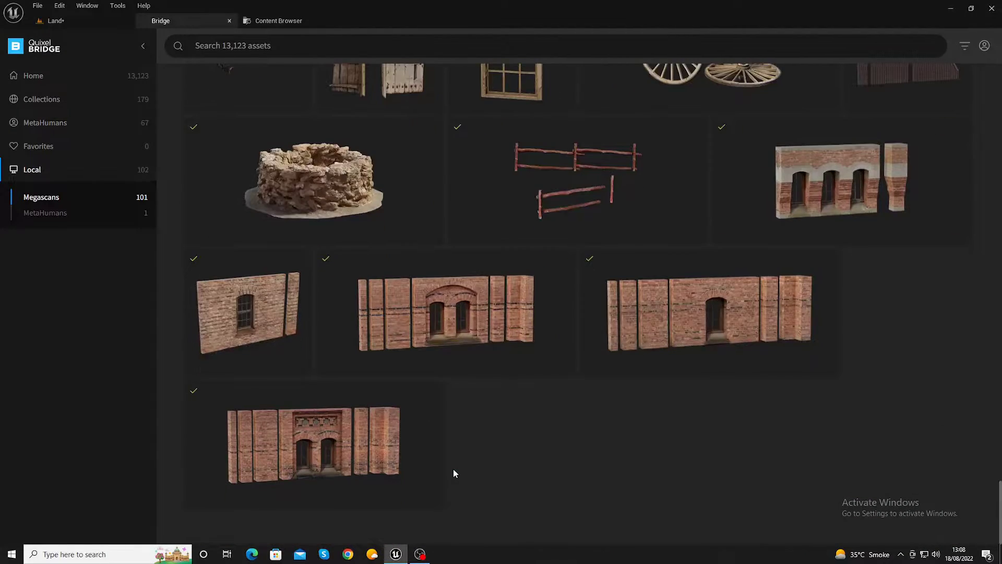
pyautogui.scroll(1, 454, 473)
pyautogui.scroll(2, 453, 473)
pyautogui.scroll(1, 453, 473)
pyautogui.scroll(2, 454, 473)
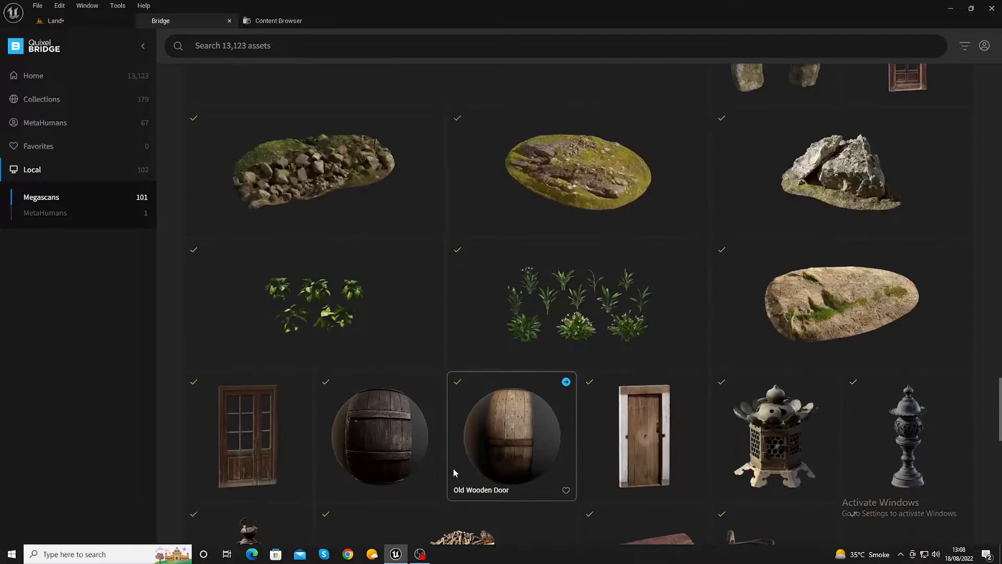
pyautogui.scroll(1, 454, 473)
pyautogui.scroll(2, 454, 473)
pyautogui.scroll(1, 453, 468)
pyautogui.scroll(1, 453, 469)
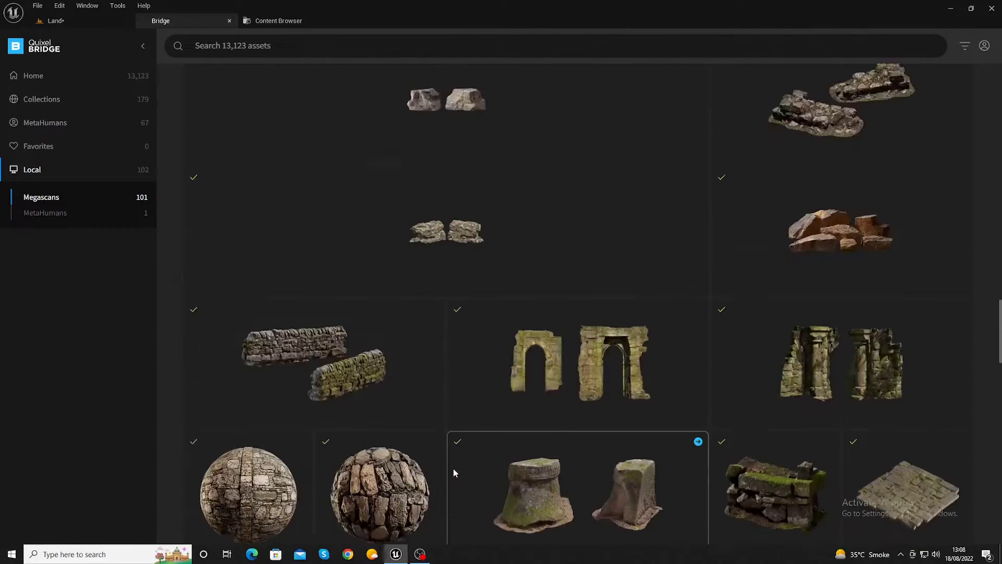
pyautogui.scroll(2, 453, 468)
pyautogui.scroll(1, 453, 470)
pyautogui.scroll(2, 453, 472)
pyautogui.scroll(2, 452, 472)
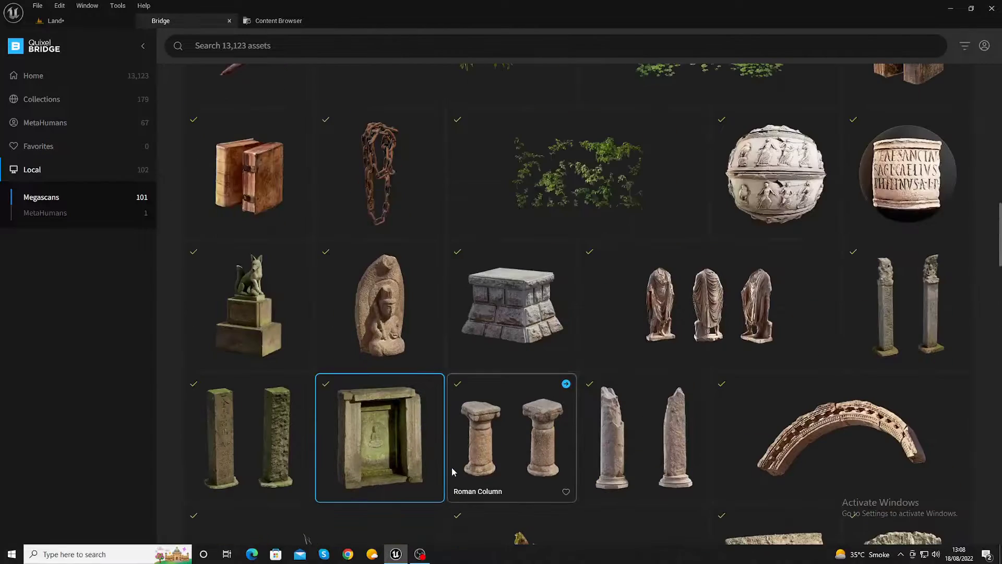
pyautogui.click(380, 334)
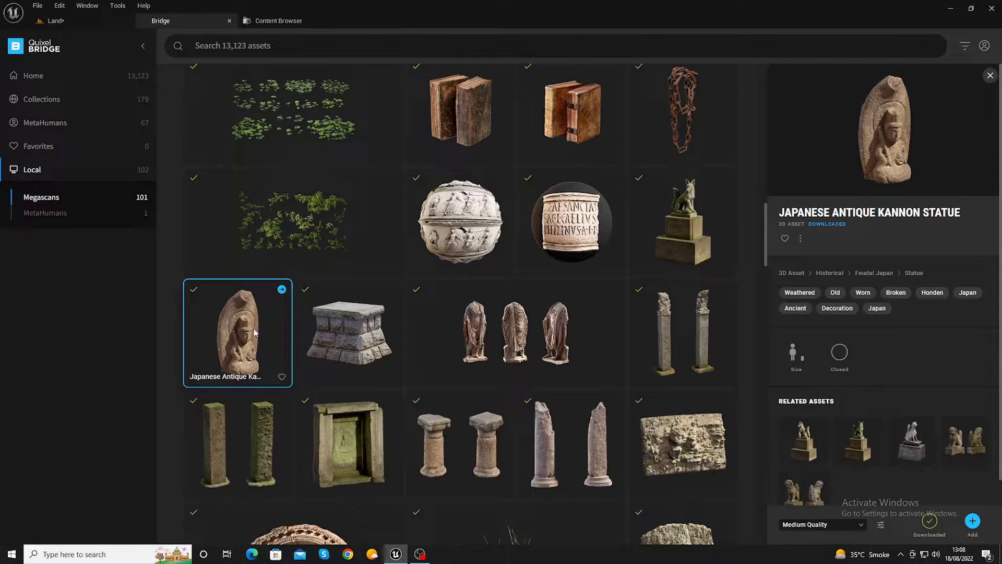
pyautogui.moveTo(254, 348)
pyautogui.mouseDown()
pyautogui.moveTo(42, 20)
pyautogui.moveTo(165, 222)
pyautogui.mouseUp()
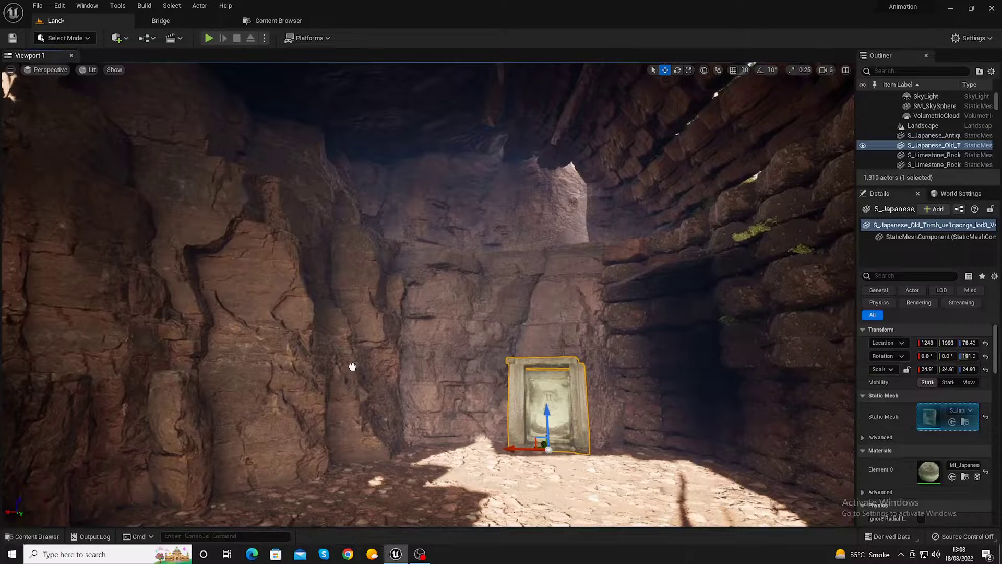
# Step: Scale the Kannon statue up to 56.37
pyautogui.press('e')
pyautogui.press('r')
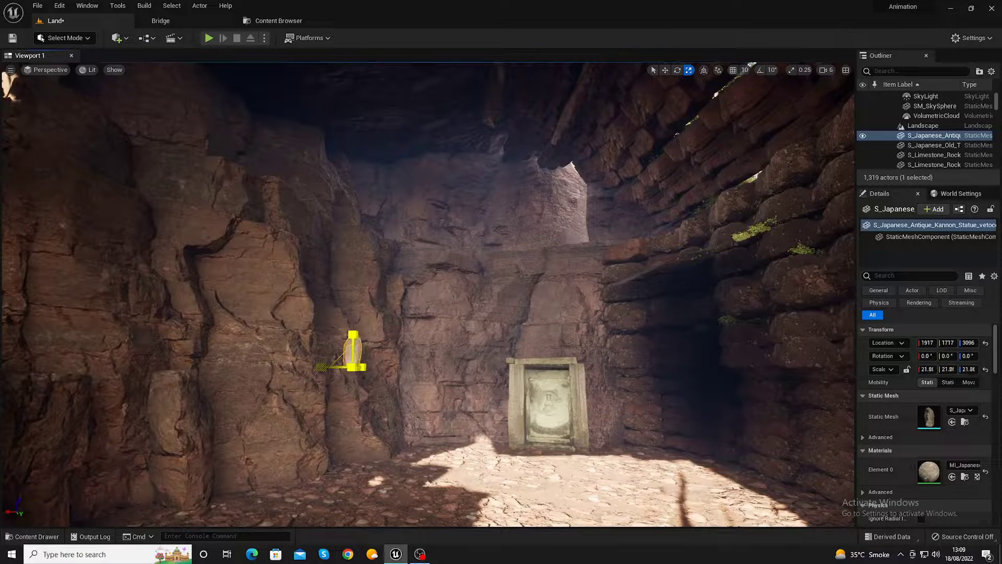
pyautogui.moveTo(354, 366)
pyautogui.mouseDown()
pyautogui.moveTo(360, 376)
pyautogui.moveTo(410, 368)
pyautogui.moveTo(418, 377)
pyautogui.mouseUp()
pyautogui.press('w')
pyautogui.press('e')
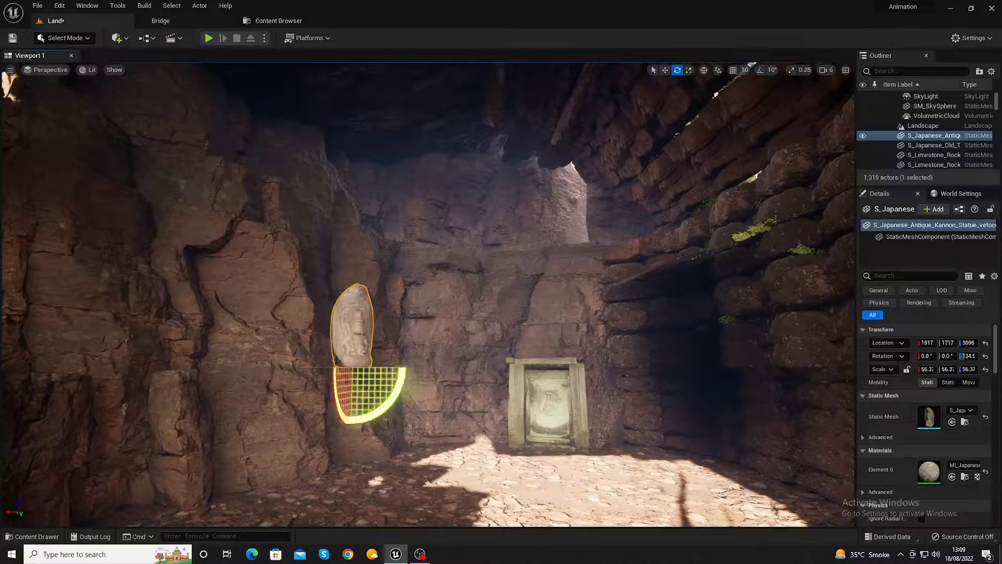
pyautogui.press('w')
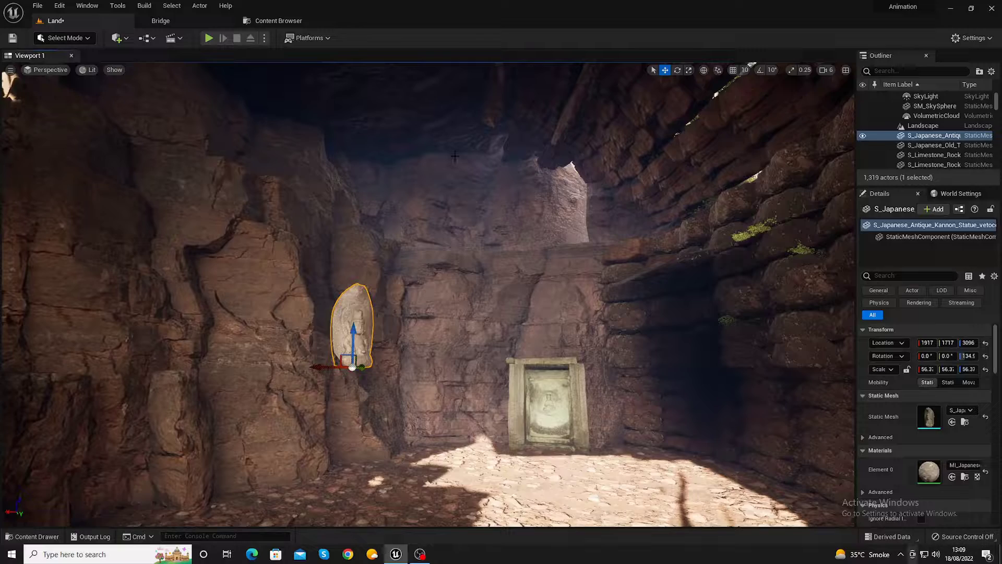
# Step: Raise the statue up the cliff, turn it, and place a copy higher on a rock ledge
pyautogui.moveTo(348, 336)
pyautogui.mouseDown(button='right')
pyautogui.moveTo(293, 340)
pyautogui.moveTo(382, 287)
pyautogui.mouseUp(button='right')
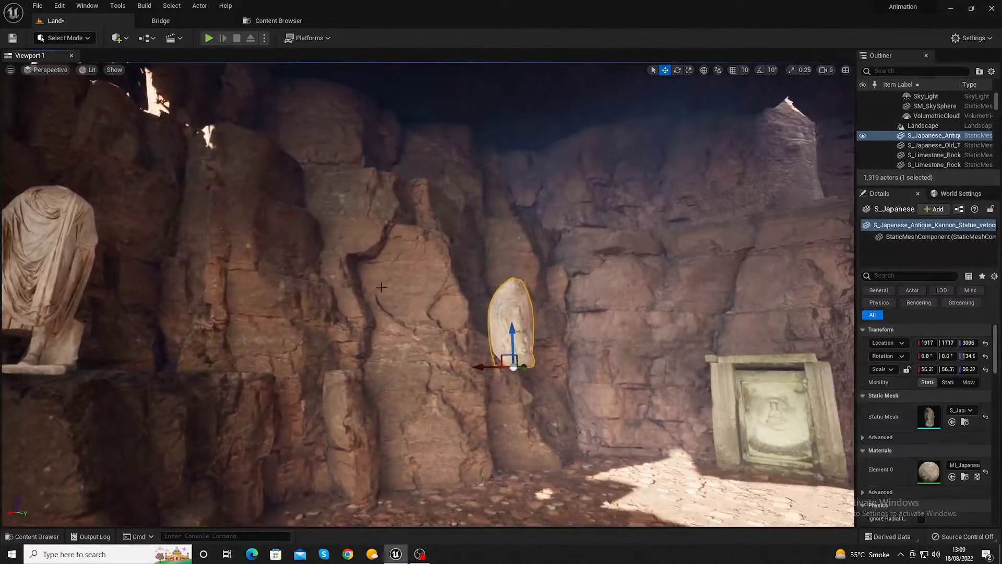
pyautogui.moveTo(514, 333); pyautogui.dragTo(512, 228)
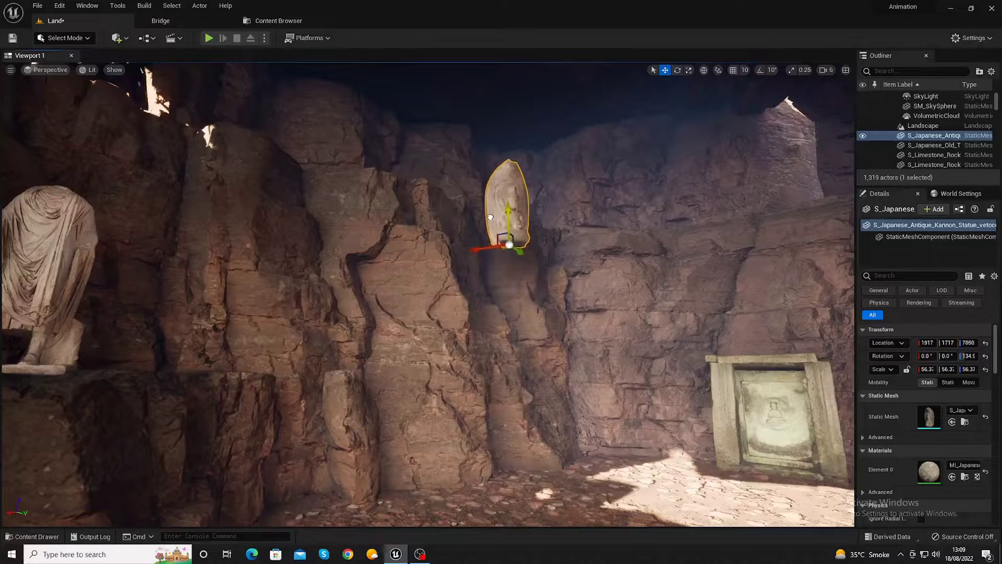
pyautogui.press('e')
pyautogui.moveTo(512, 228); pyautogui.dragTo(562, 229)
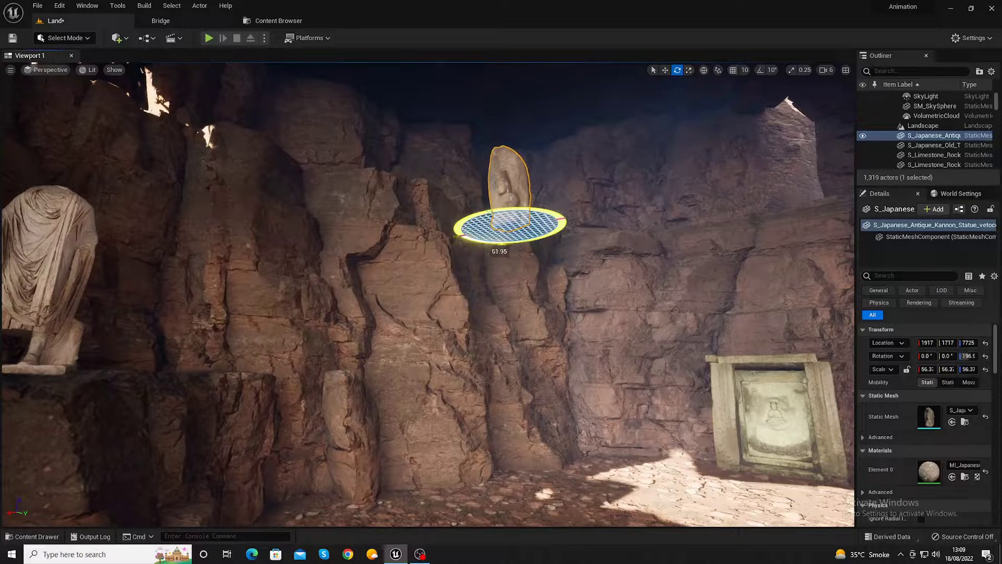
pyautogui.press('w')
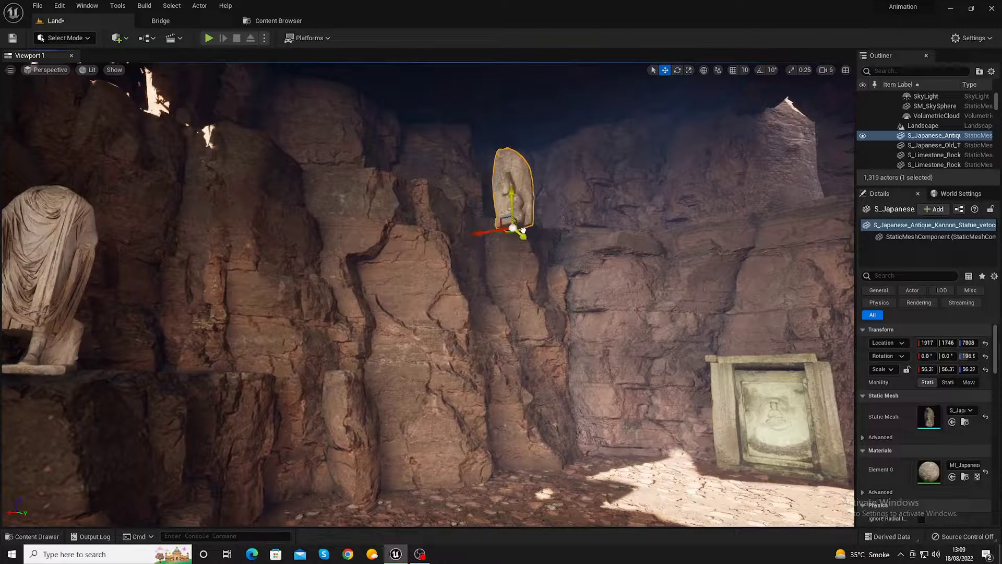
pyautogui.moveTo(500, 226); pyautogui.dragTo(663, 238)
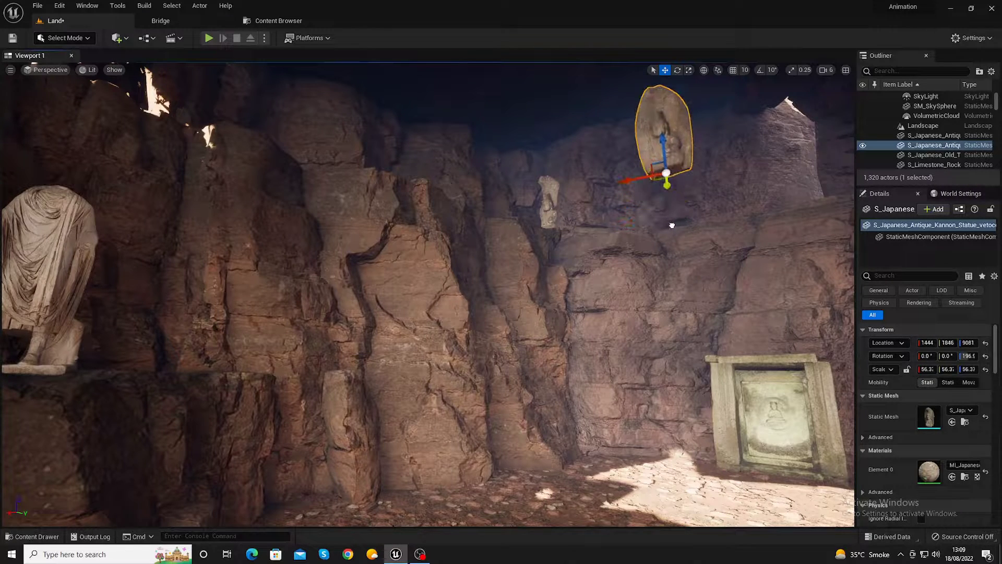
# Step: Nudge the Kannon statue sideways so it sits snugly against the cliff rock
pyautogui.moveTo(670, 225); pyautogui.dragTo(663, 225)
pyautogui.hotkey('ctrl', 'z')
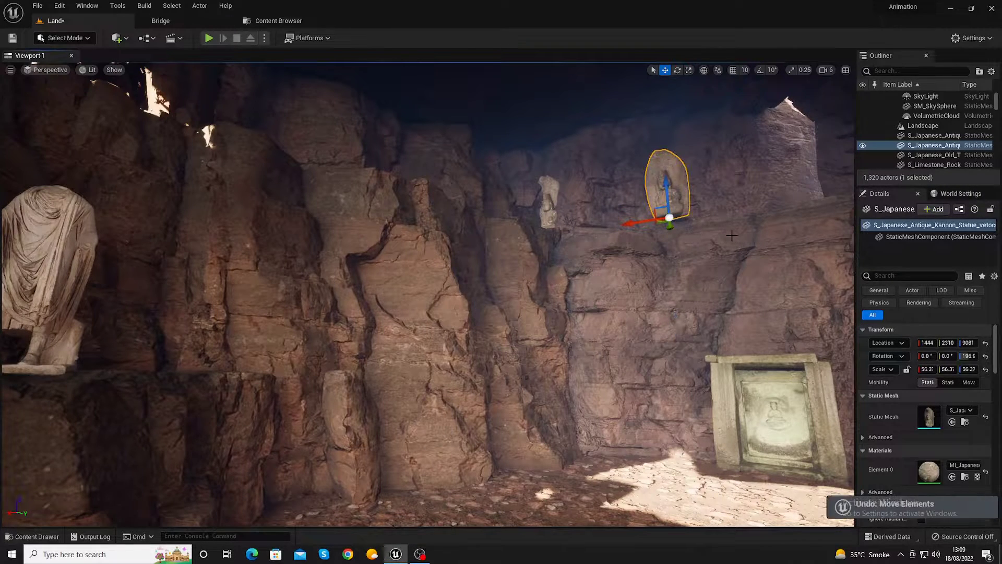
pyautogui.moveTo(741, 223); pyautogui.dragTo(679, 228, button='right')
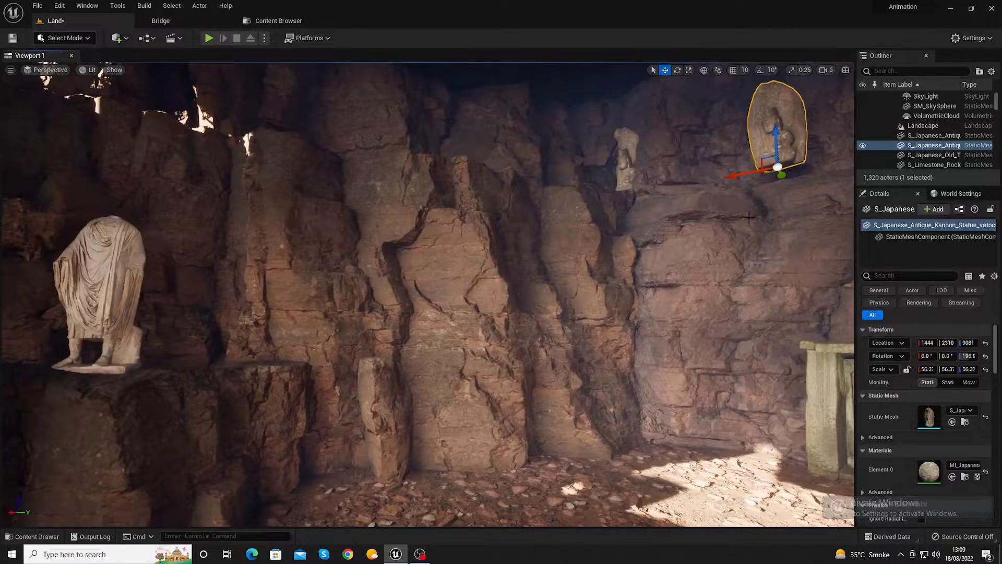
pyautogui.press('f')
pyautogui.moveTo(452, 458); pyautogui.dragTo(496, 445)
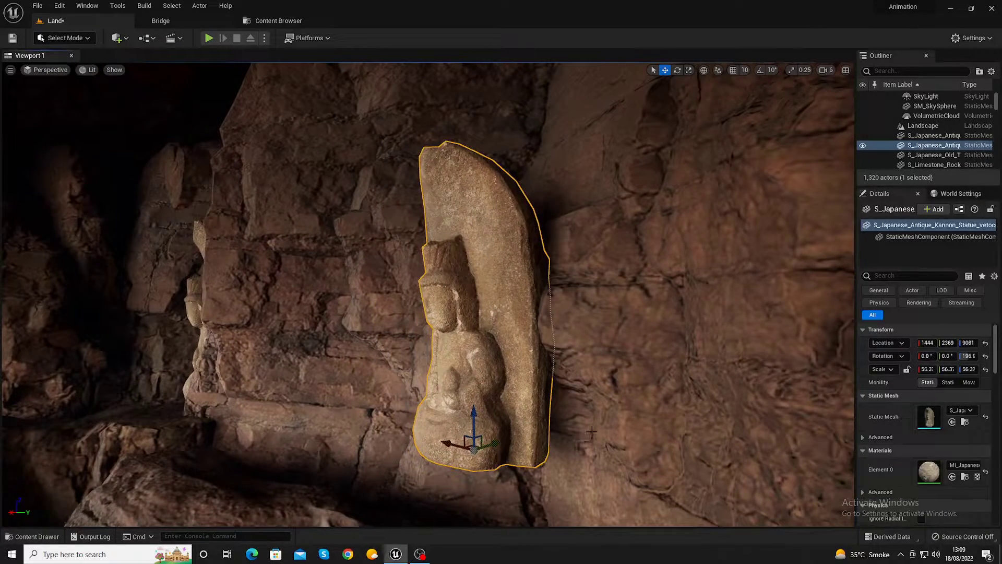
pyautogui.moveTo(592, 431); pyautogui.dragTo(592, 431, button='right')
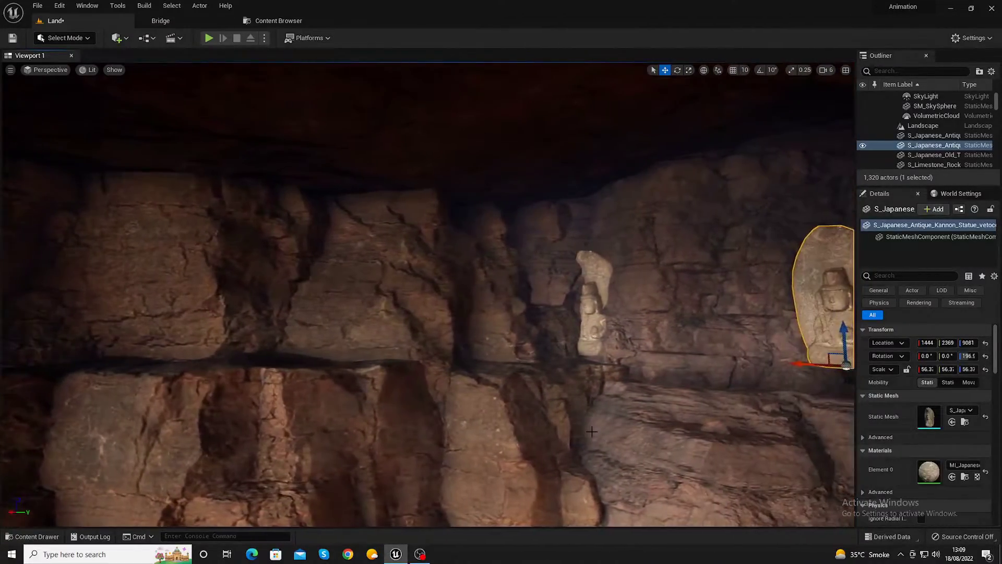
pyautogui.moveTo(702, 423); pyautogui.dragTo(562, 329, button='right')
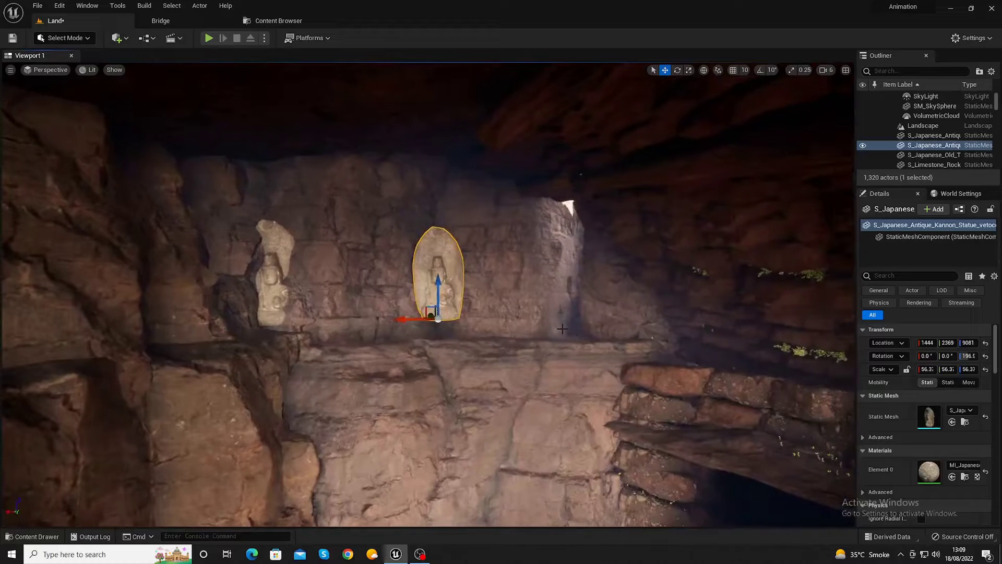
# Step: Duplicate the Kannon statue and position the copy further along the ledge
pyautogui.moveTo(438, 319)
pyautogui.keyDown('alt'); pyautogui.mouseDown()
pyautogui.moveTo(638, 330)
pyautogui.moveTo(750, 315)
pyautogui.mouseUp(); pyautogui.keyUp('alt')
pyautogui.press('e')
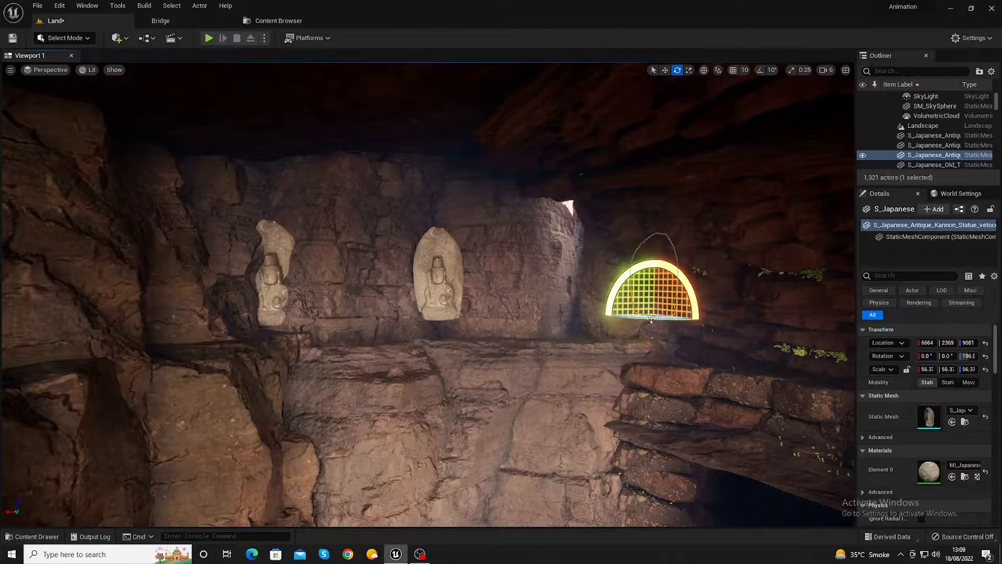
pyautogui.press('w')
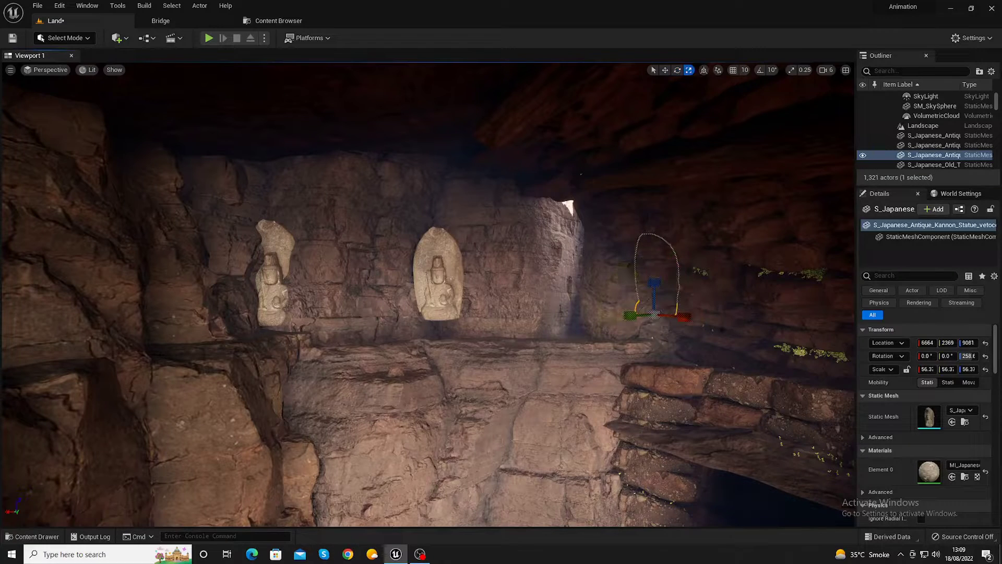
pyautogui.moveTo(637, 319)
pyautogui.mouseDown()
pyautogui.moveTo(561, 312)
pyautogui.moveTo(611, 328)
pyautogui.mouseUp()
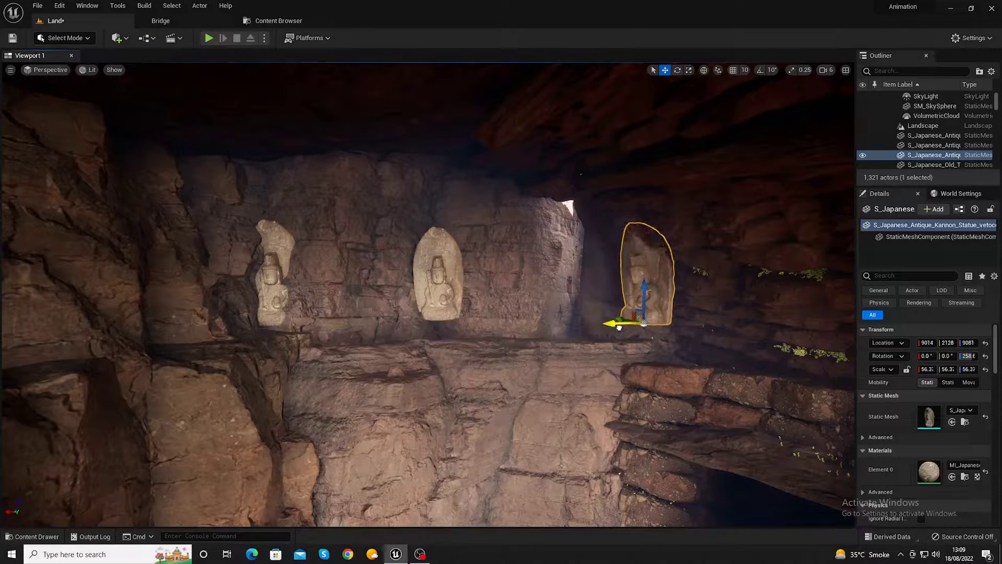
pyautogui.moveTo(611, 328); pyautogui.dragTo(783, 325, button='right')
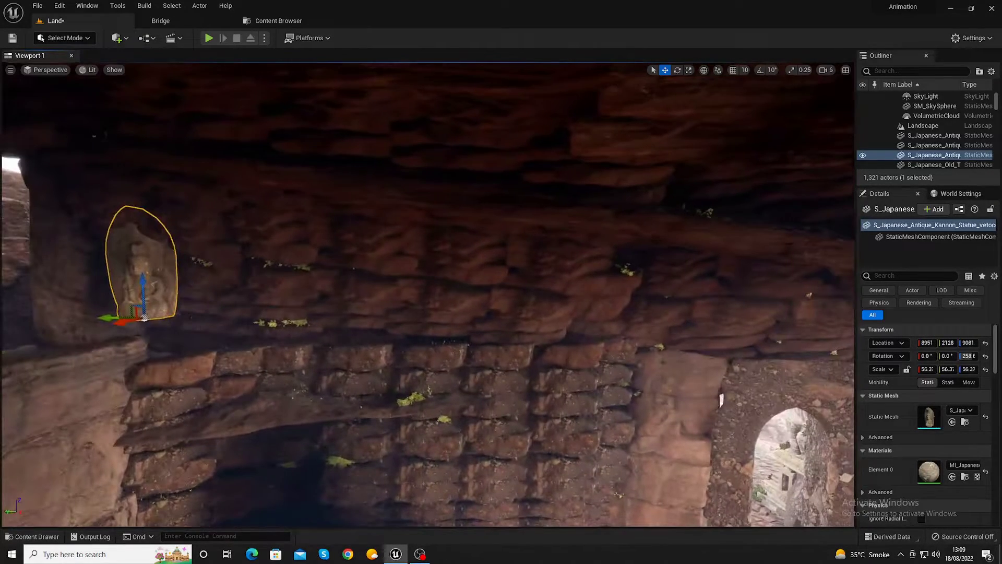
# Step: Add another Kannon copy along the wall, tilted forward, turned, and tucked into the niche
pyautogui.keyDown('alt'); pyautogui.moveTo(113, 316); pyautogui.dragTo(453, 305); pyautogui.keyUp('alt')
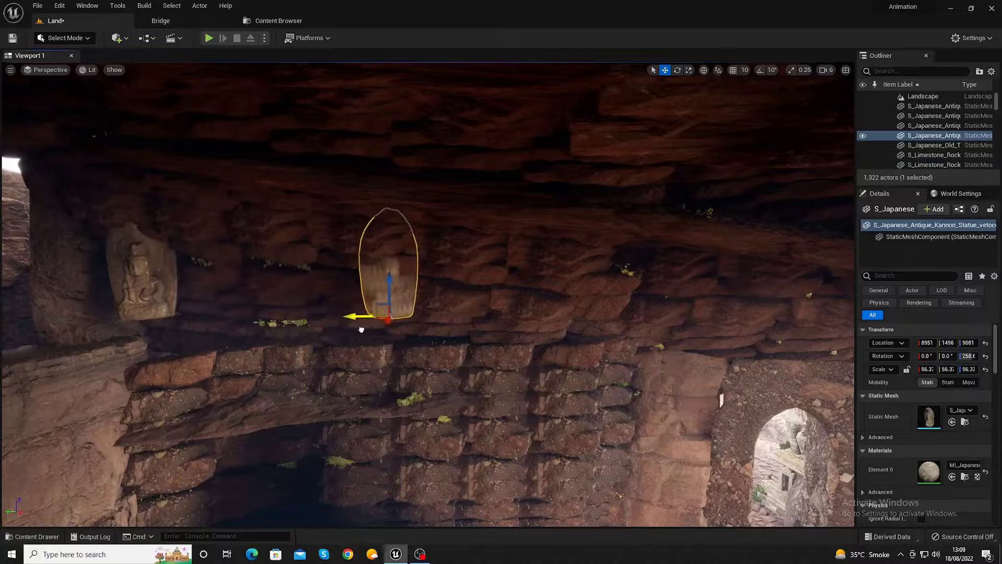
pyautogui.press('e')
pyautogui.scroll(-2, 453, 306)
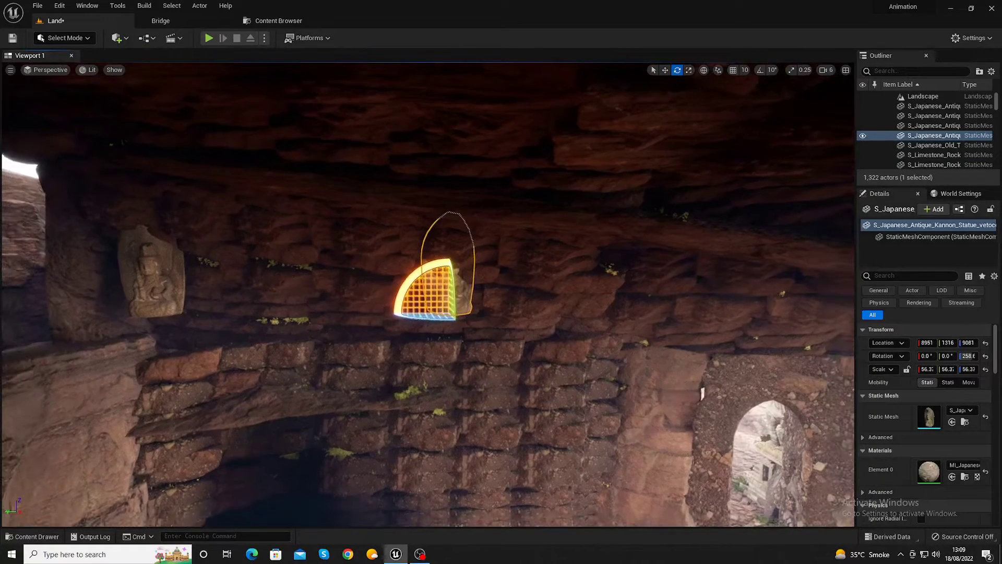
pyautogui.moveTo(452, 277); pyautogui.dragTo(457, 362)
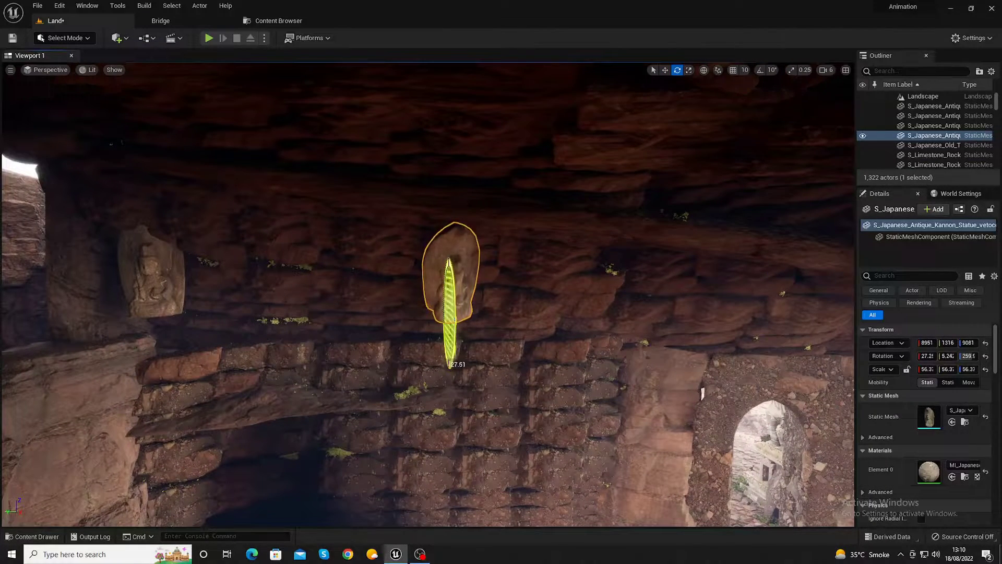
pyautogui.press('r')
pyautogui.press('e')
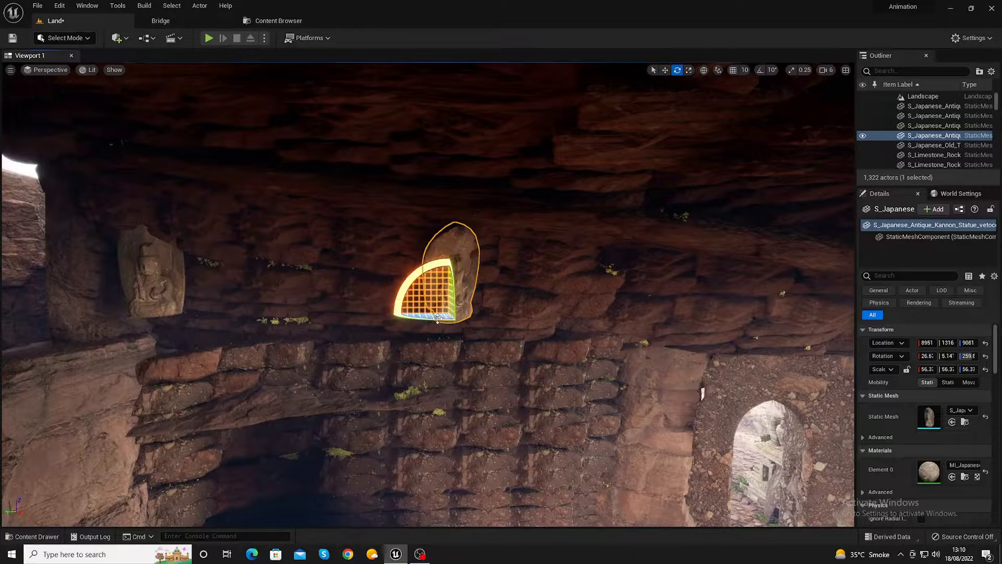
pyautogui.moveTo(445, 319)
pyautogui.mouseDown()
pyautogui.moveTo(450, 302)
pyautogui.moveTo(407, 290)
pyautogui.moveTo(469, 312)
pyautogui.mouseUp()
pyautogui.press('r')
pyautogui.press('e')
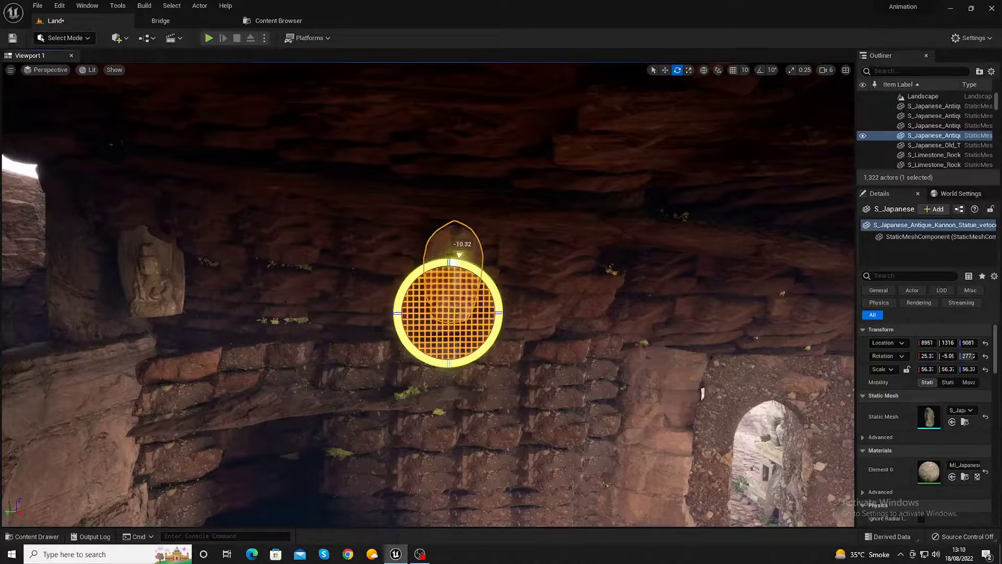
pyautogui.press('r')
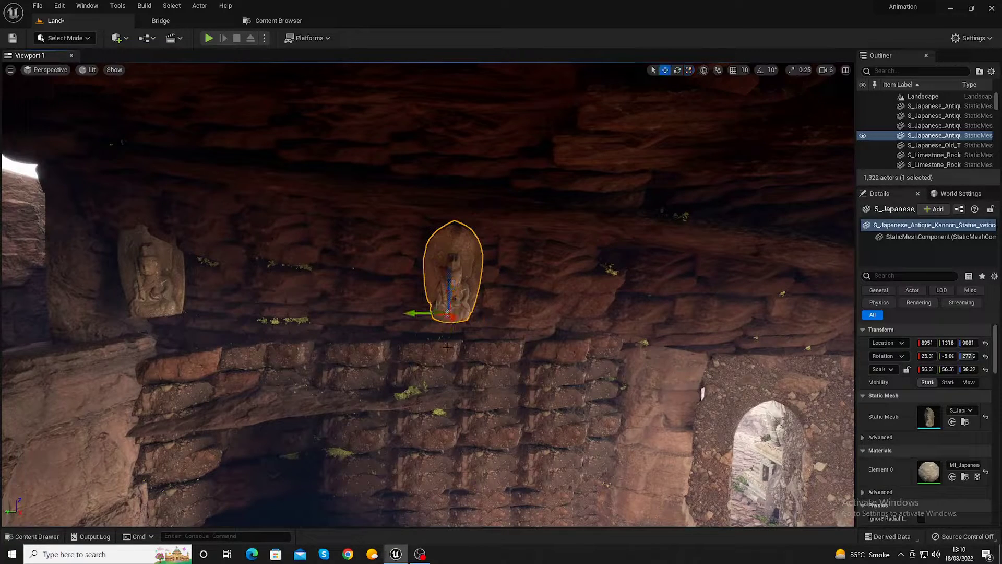
pyautogui.moveTo(449, 320); pyautogui.dragTo(447, 317)
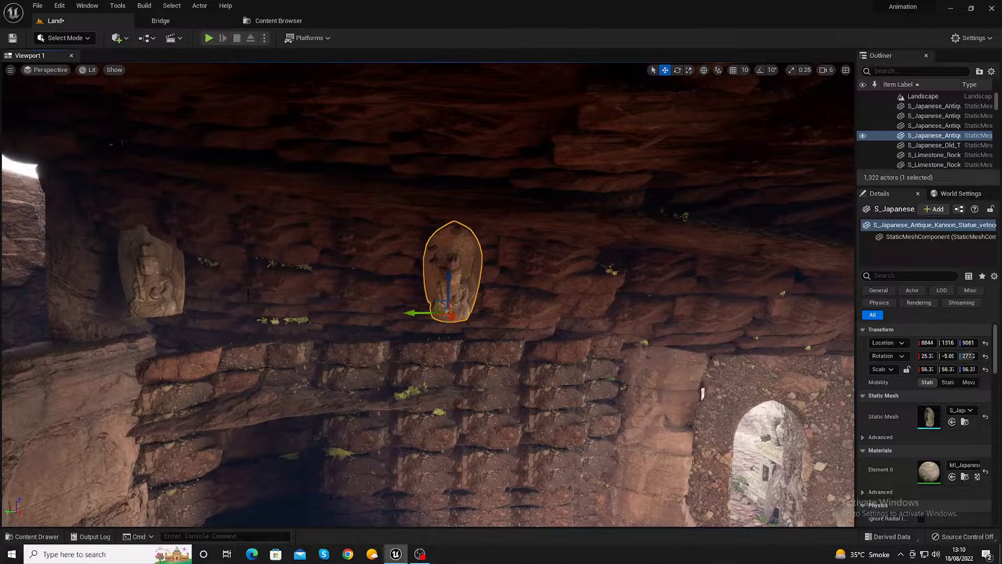
# Step: Delete the left wall statue and replace it with a centre-statue copy, adding another copy on the right
pyautogui.click(169, 292)
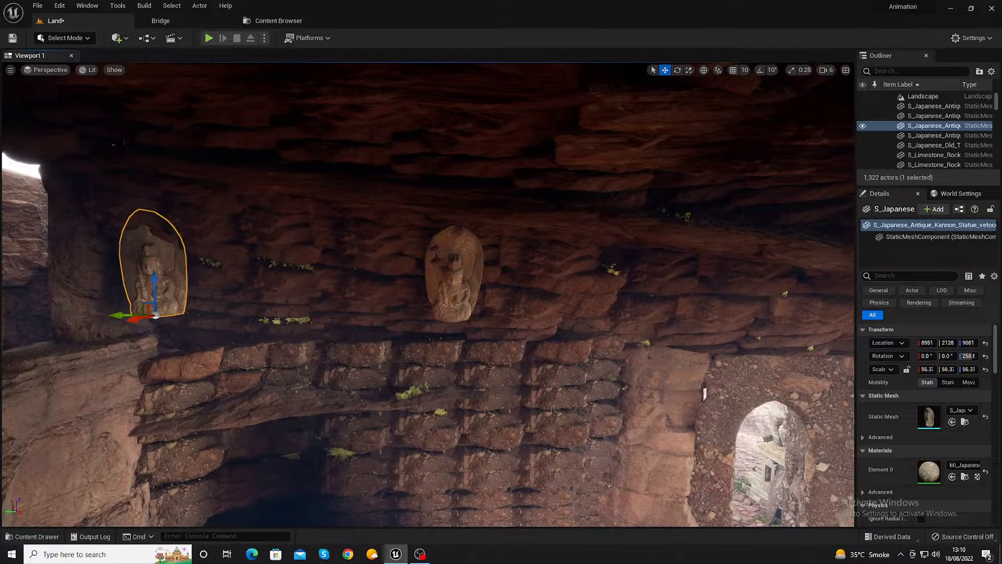
pyautogui.press('Delete')
pyautogui.click(430, 305)
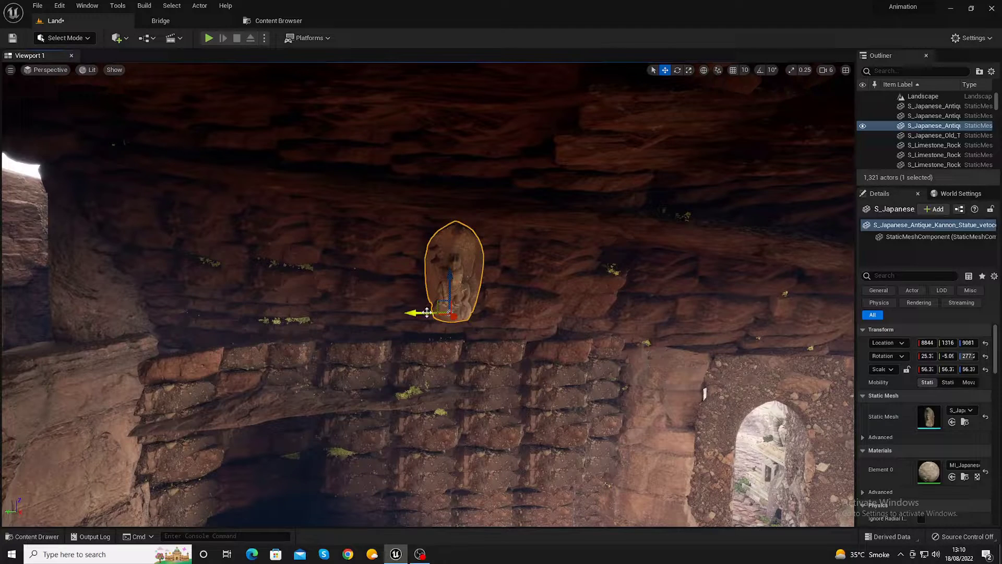
pyautogui.keyDown('alt'); pyautogui.moveTo(427, 312); pyautogui.dragTo(211, 314); pyautogui.keyUp('alt')
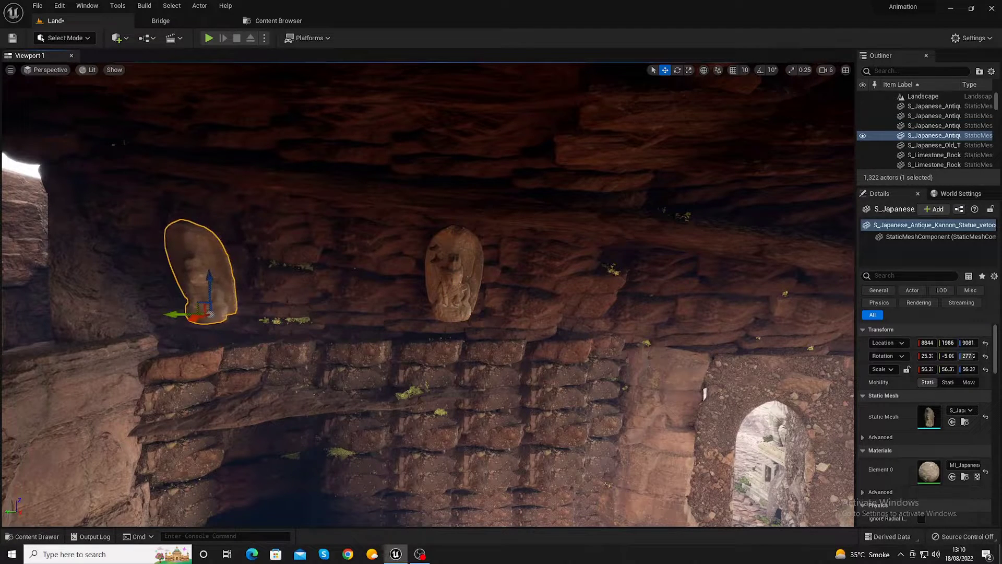
pyautogui.click(448, 284)
pyautogui.keyDown('alt'); pyautogui.moveTo(418, 312); pyautogui.dragTo(804, 313); pyautogui.keyUp('alt')
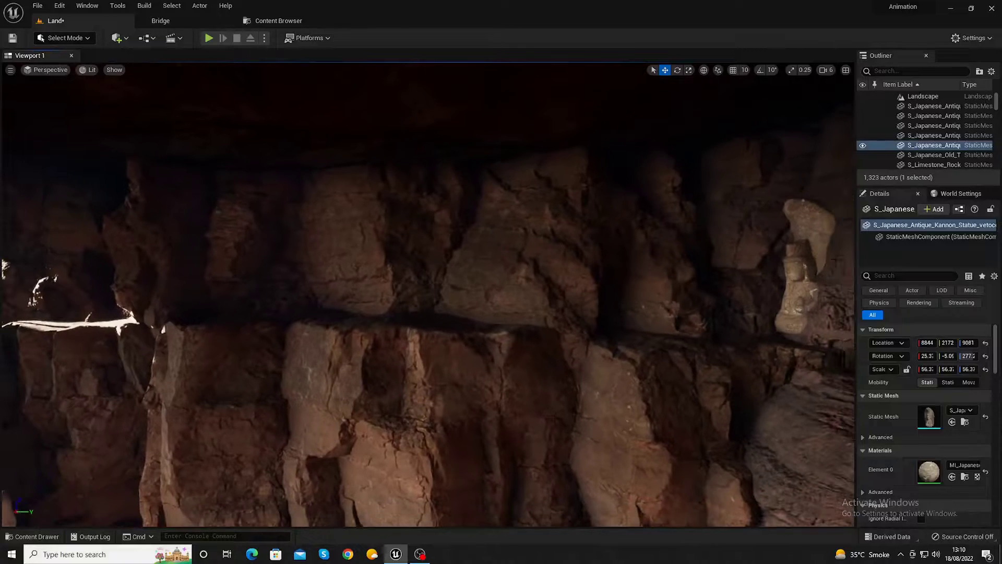
# Step: Duplicate another Kannon statue to the left, then undo the extra copy
pyautogui.click(799, 271)
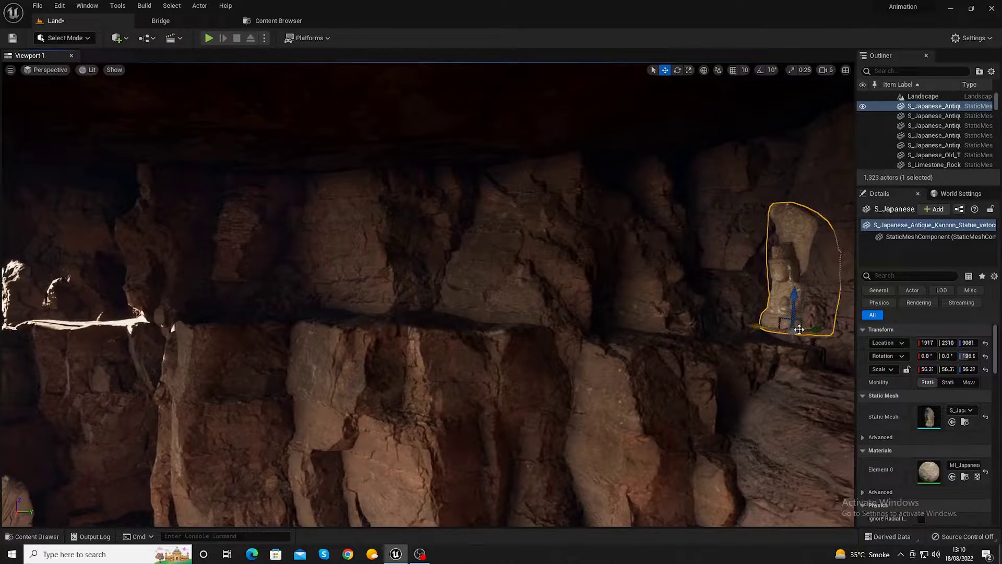
pyautogui.moveTo(765, 325)
pyautogui.keyDown('alt'); pyautogui.mouseDown()
pyautogui.moveTo(501, 293)
pyautogui.moveTo(36, 314)
pyautogui.moveTo(297, 407)
pyautogui.mouseUp(); pyautogui.keyUp('alt')
pyautogui.press('f')
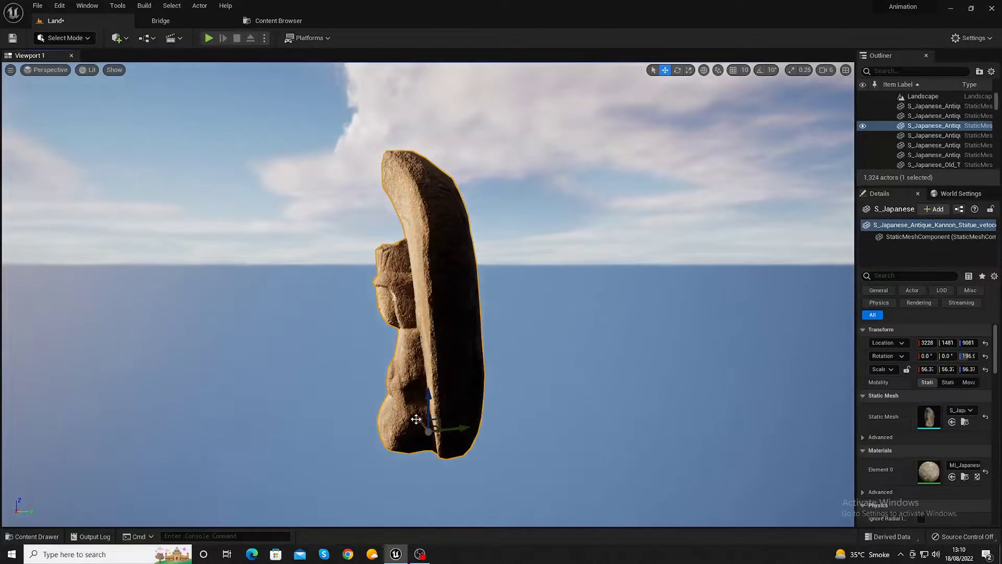
pyautogui.moveTo(416, 419); pyautogui.dragTo(381, 369)
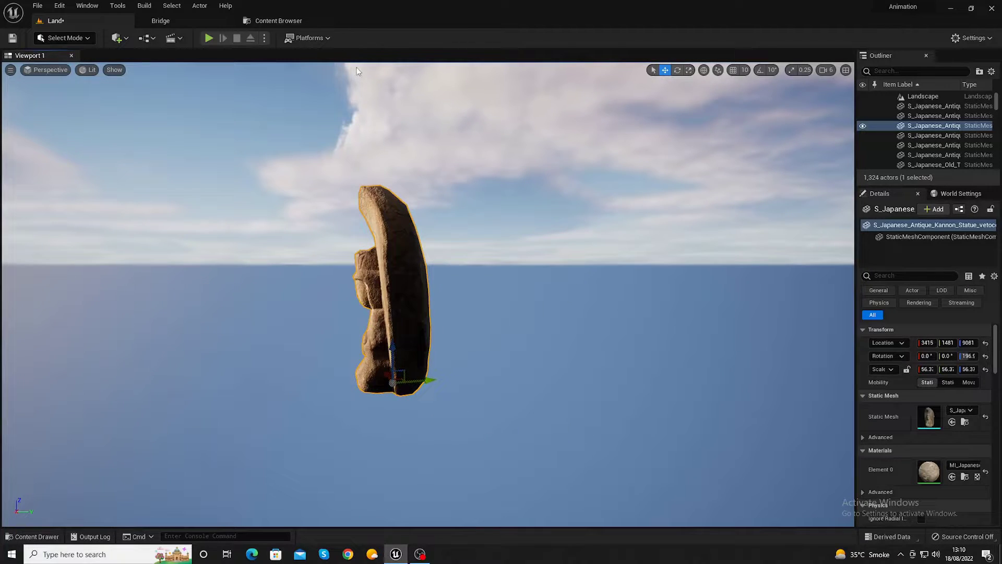
pyautogui.hotkey('ctrl', 'z')
pyautogui.hotkey('ctrl', 'z')
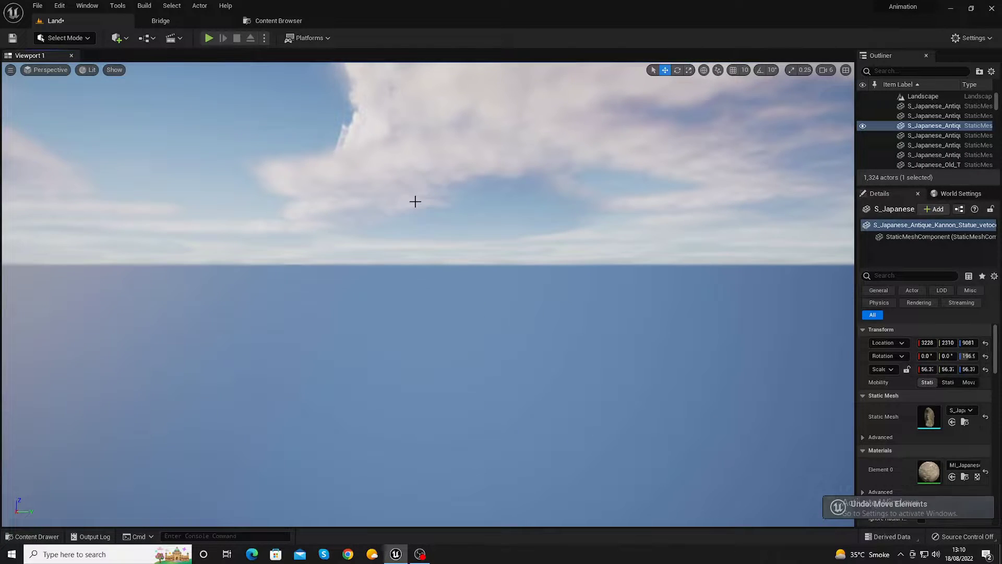
pyautogui.press('f')
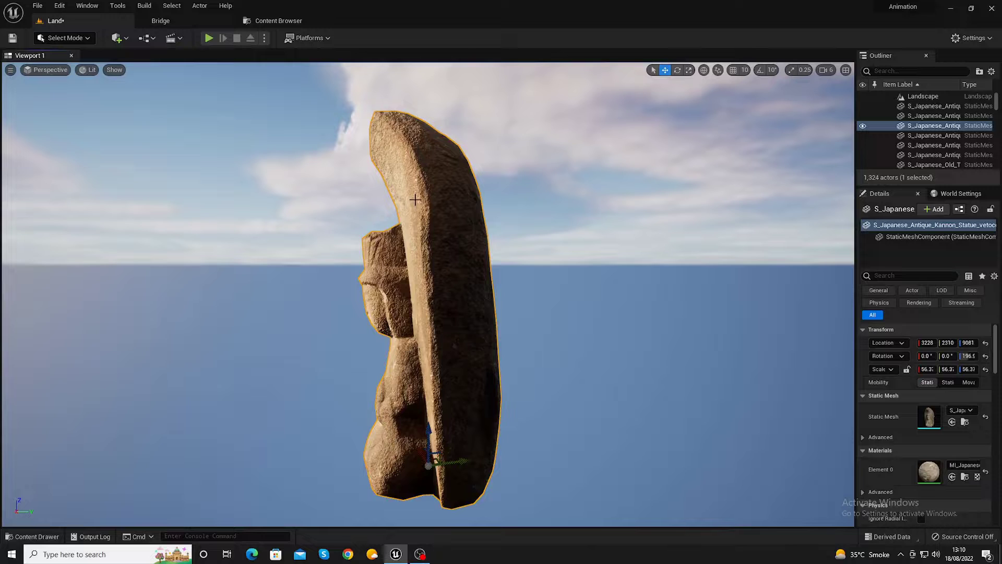
pyautogui.hotkey('ctrl', 'z')
pyautogui.press('f')
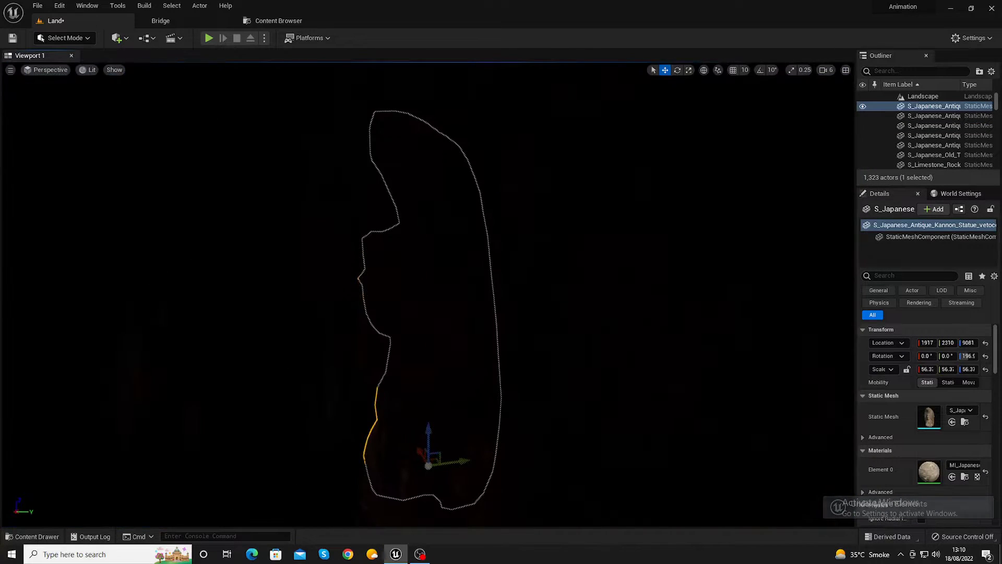
pyautogui.hotkey('ctrl', 'z')
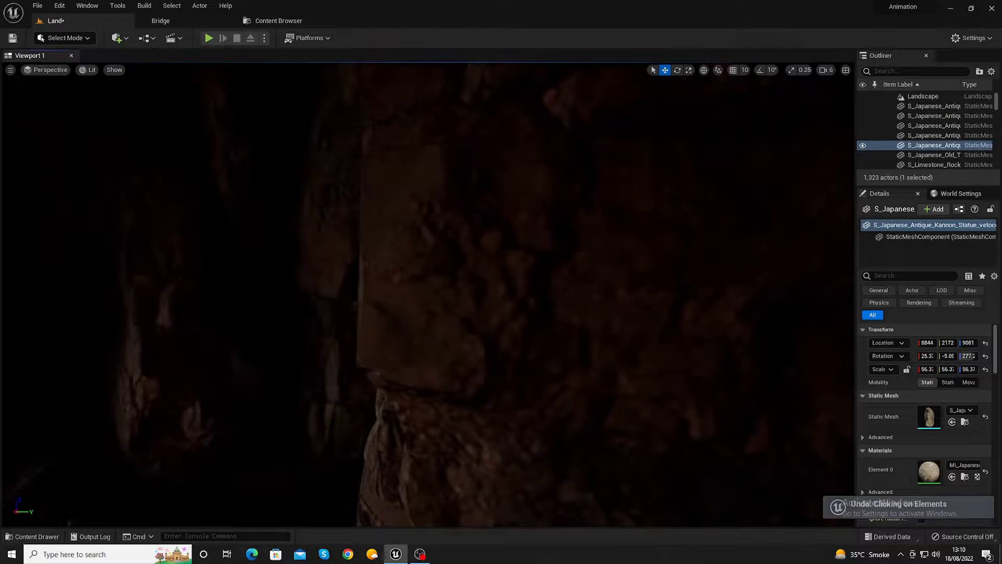
# Step: Drag the Japanese Stone Pillar from the Megascans library into the cave level
pyautogui.moveTo(415, 195); pyautogui.dragTo(397, 470, button='right')
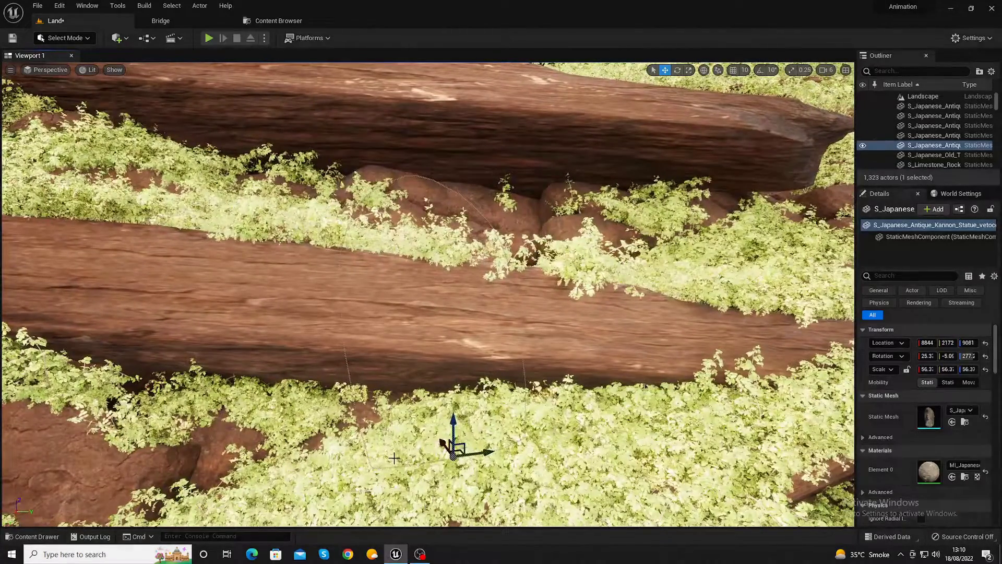
pyautogui.moveTo(443, 444); pyautogui.dragTo(442, 443, button='right')
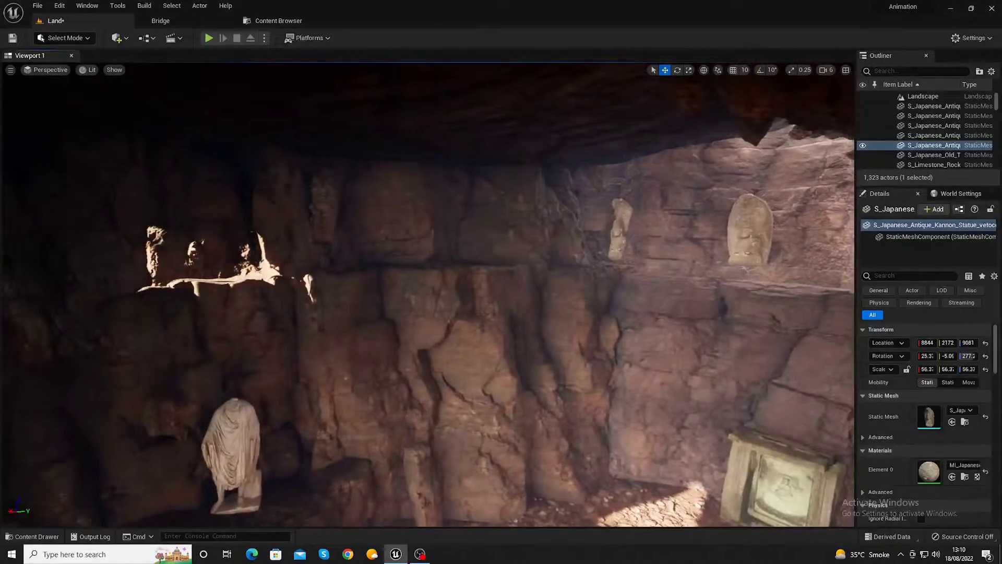
pyautogui.click(179, 20)
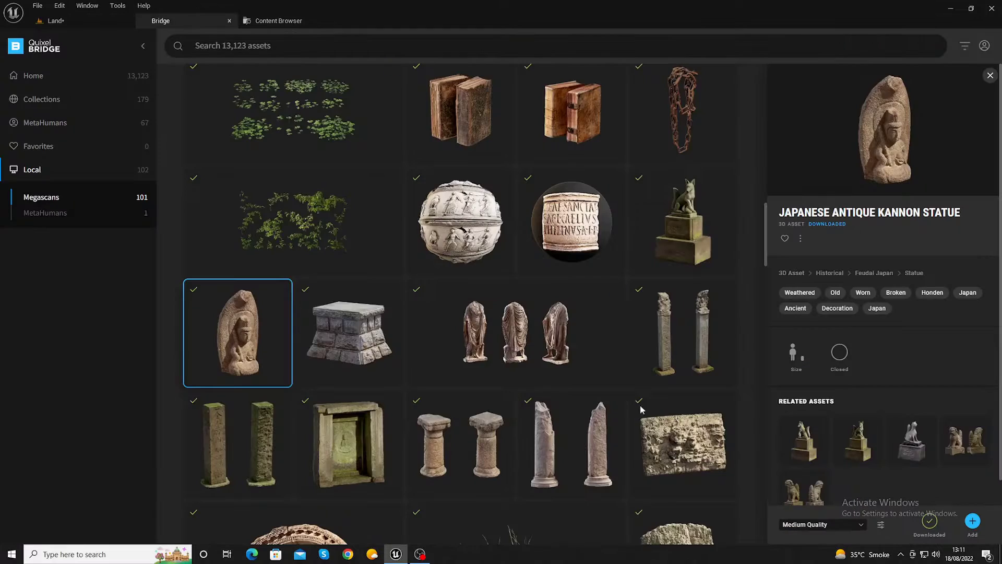
pyautogui.scroll(-2, 645, 410)
pyautogui.scroll(-1, 646, 411)
pyautogui.scroll(-1, 647, 409)
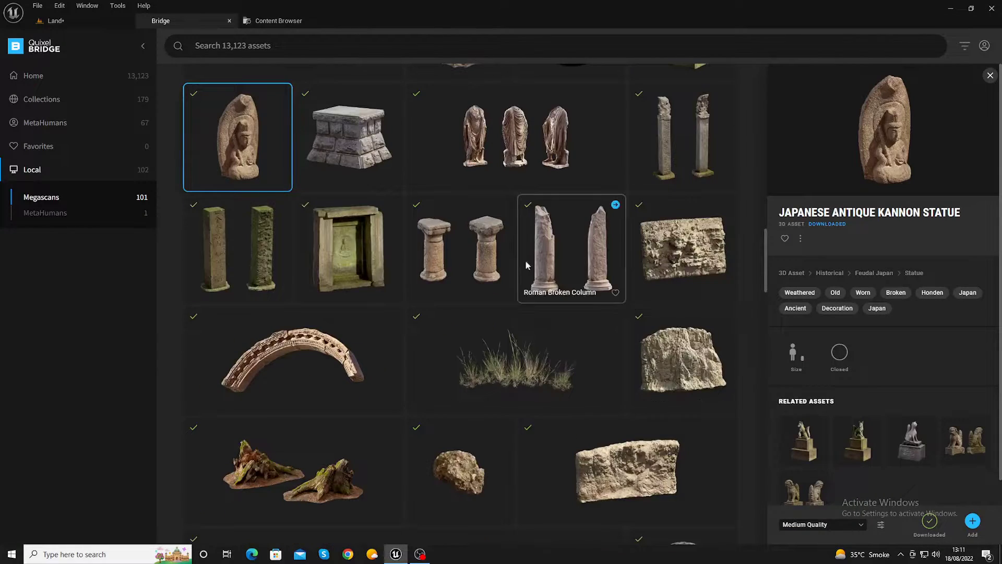
pyautogui.moveTo(237, 260)
pyautogui.mouseDown()
pyautogui.moveTo(61, 21)
pyautogui.moveTo(459, 441)
pyautogui.mouseUp()
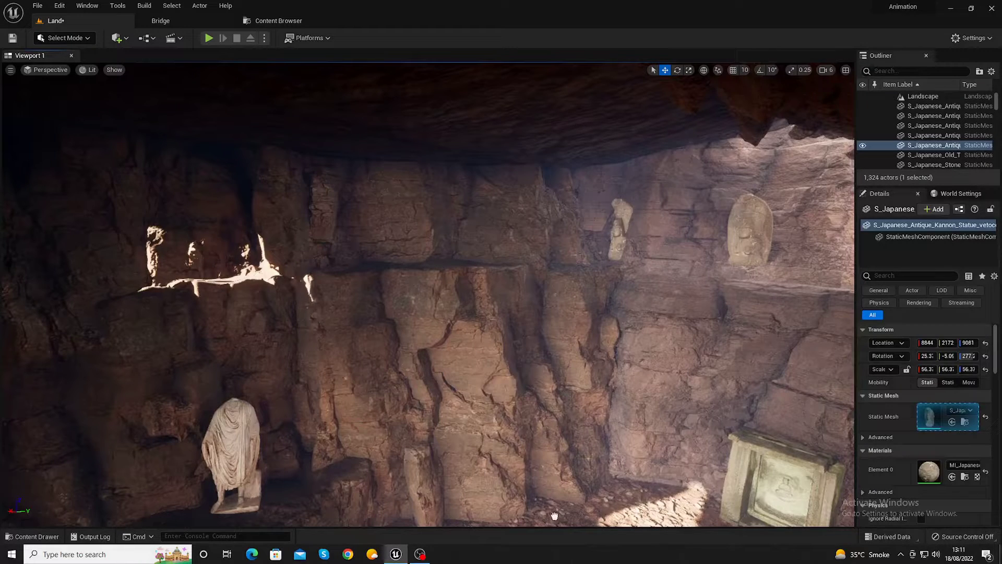
# Step: Scale the pillar to about 40, set it beside the carved stone block, and lean it against the wall
pyautogui.press('Escape')
pyautogui.moveTo(581, 511); pyautogui.dragTo(581, 511)
pyautogui.press('e')
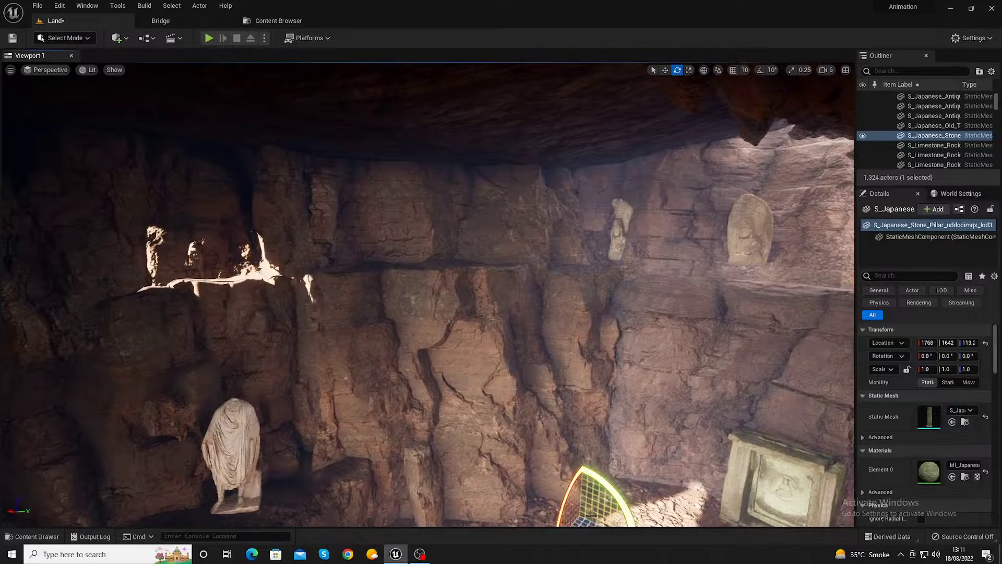
pyautogui.press('r')
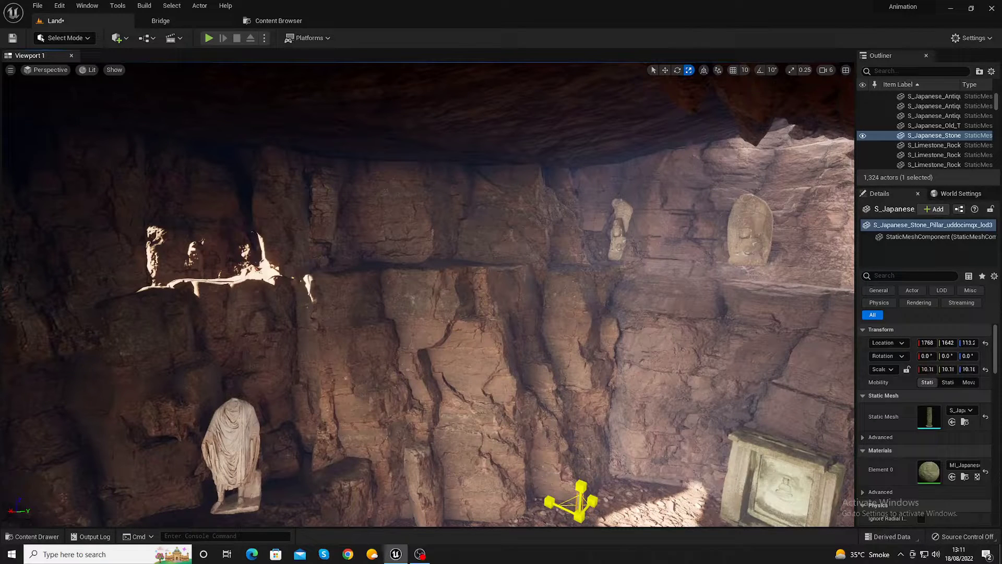
pyautogui.moveTo(581, 501)
pyautogui.mouseDown()
pyautogui.moveTo(595, 470)
pyautogui.moveTo(671, 481)
pyautogui.mouseUp()
pyautogui.moveTo(649, 499); pyautogui.dragTo(621, 520)
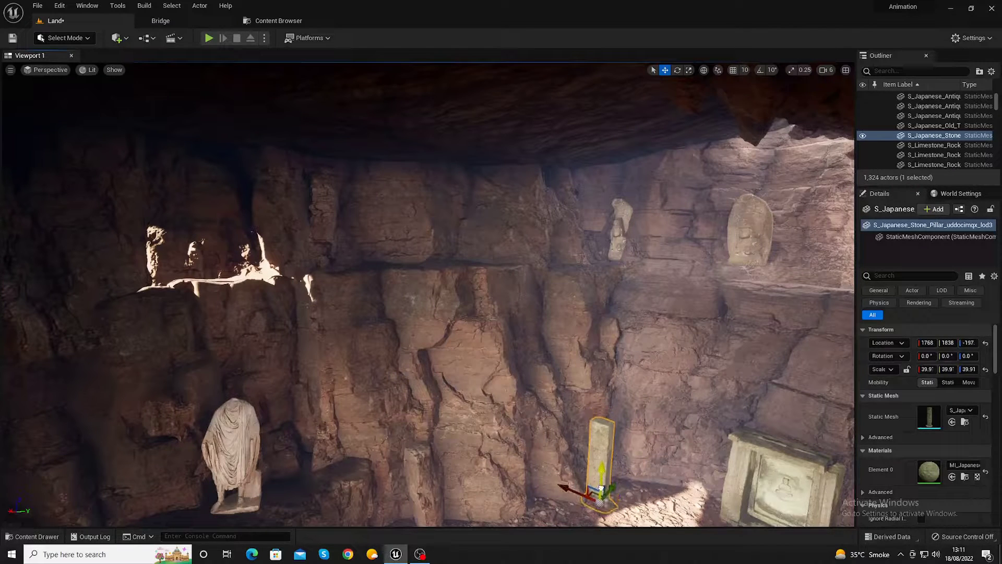
pyautogui.moveTo(602, 470); pyautogui.dragTo(610, 495)
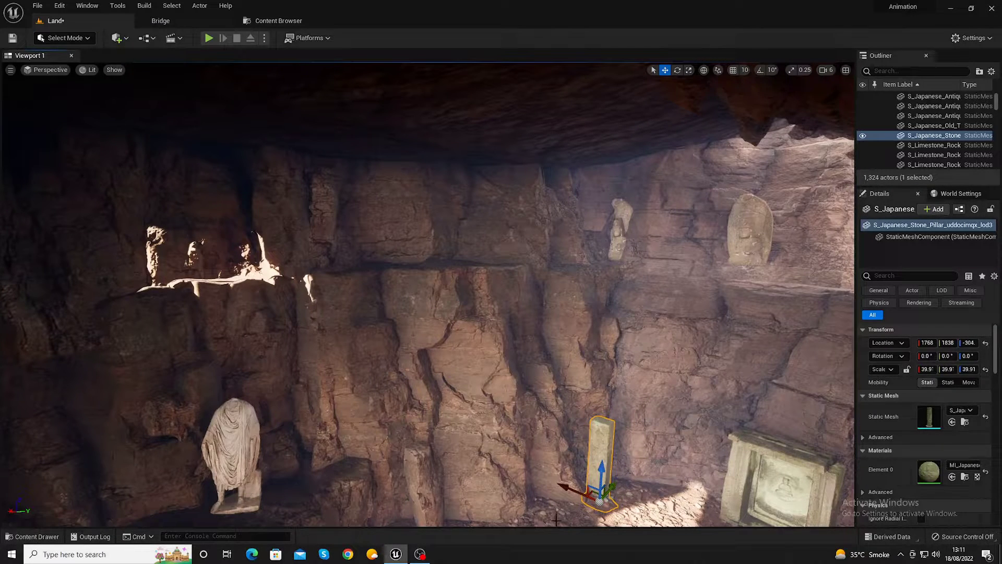
pyautogui.press('f')
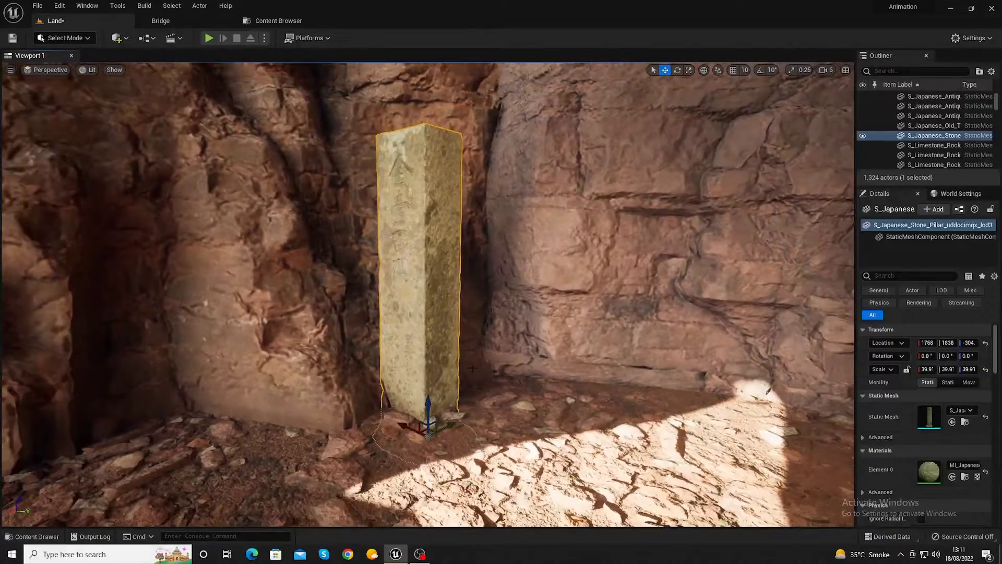
pyautogui.press('e')
pyautogui.moveTo(417, 396); pyautogui.dragTo(443, 419)
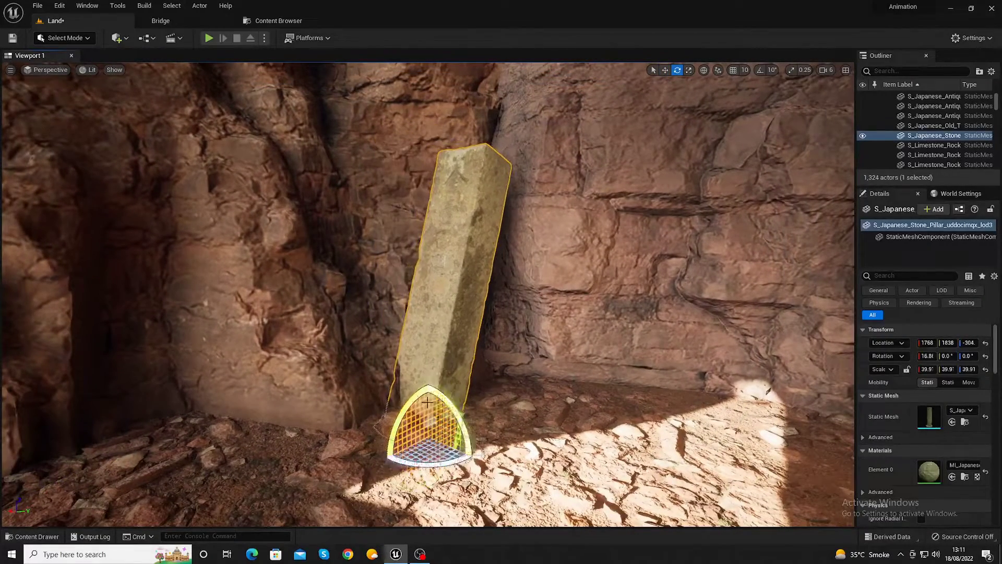
pyautogui.press('r')
pyautogui.press('w')
# Step: Duplicate the pillar, slide the copy back along the canyon floor, and rotate it to -179
pyautogui.keyDown('alt'); pyautogui.moveTo(450, 428); pyautogui.dragTo(2, 459); pyautogui.keyUp('alt')
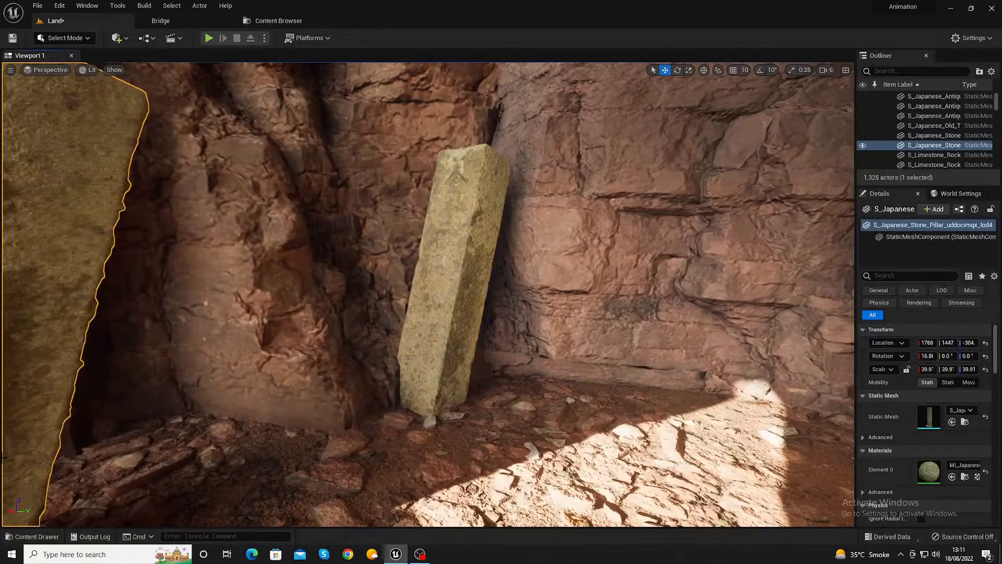
pyautogui.press('f')
pyautogui.scroll(3, 428, 292)
pyautogui.keyDown('alt'); pyautogui.moveTo(428, 292); pyautogui.dragTo(366, 292); pyautogui.keyUp('alt')
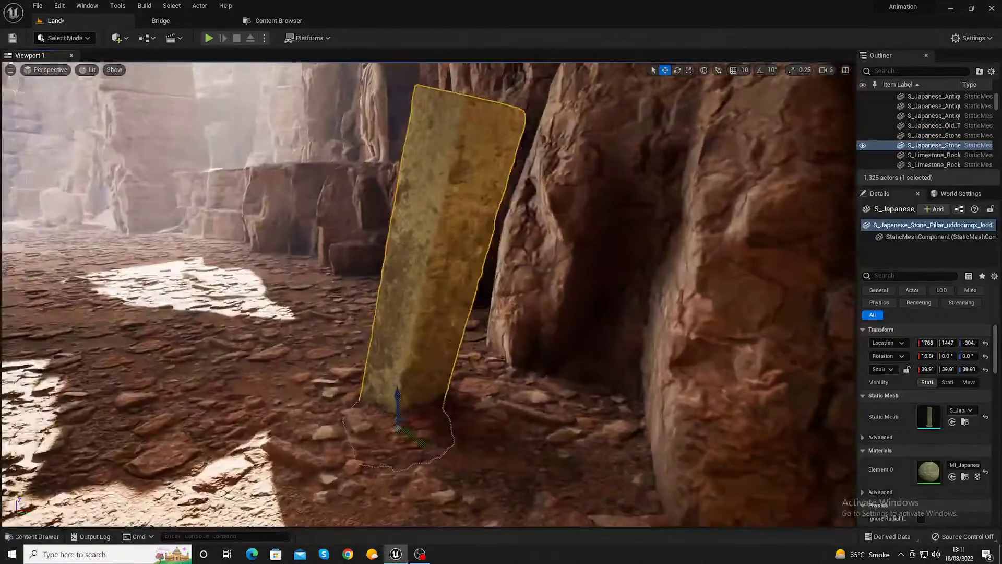
pyautogui.moveTo(412, 436); pyautogui.dragTo(140, 284)
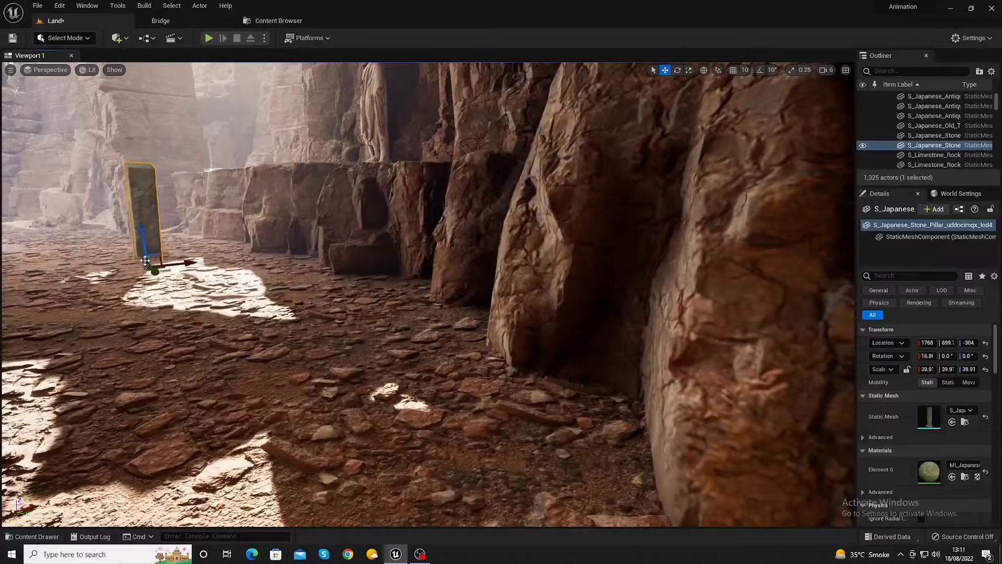
pyautogui.press('e')
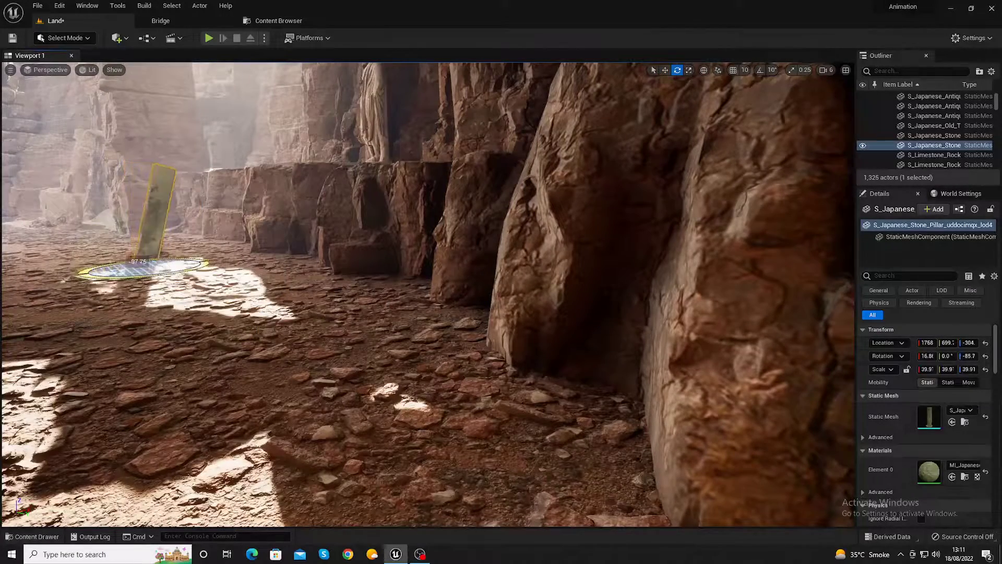
pyautogui.moveTo(127, 280); pyautogui.dragTo(115, 254)
pyautogui.press('r')
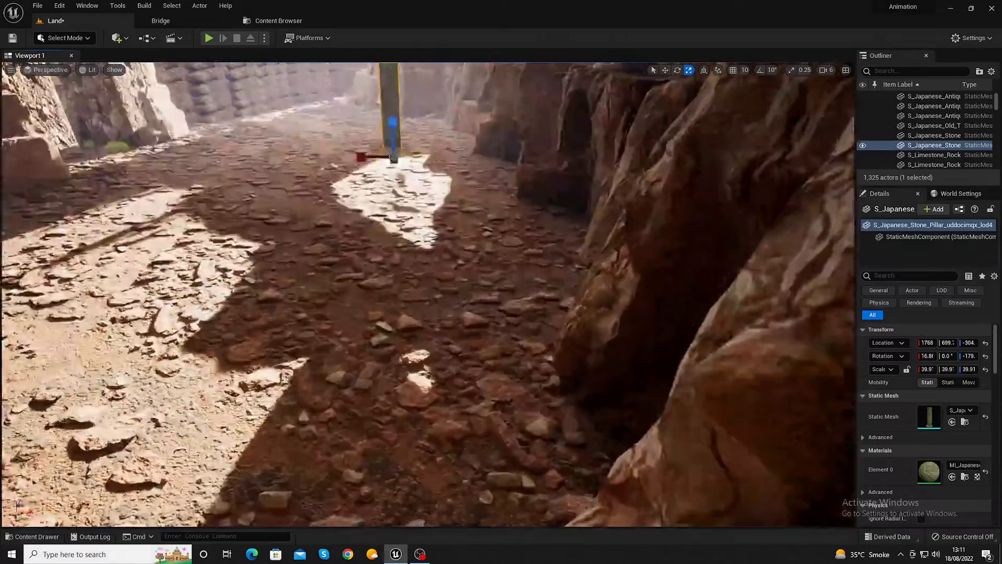
pyautogui.keyDown('alt'); pyautogui.moveTo(428, 292); pyautogui.dragTo(335, 293); pyautogui.keyUp('alt')
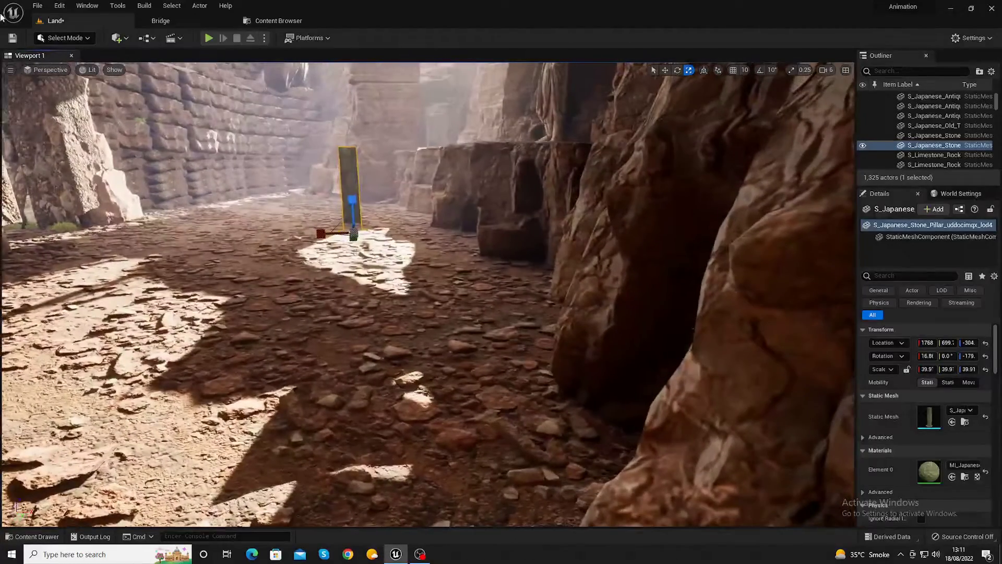
# Step: Drag the Wooden Barrel from the Local Megascans library onto the canyon floor near the pillar
pyautogui.click(160, 20)
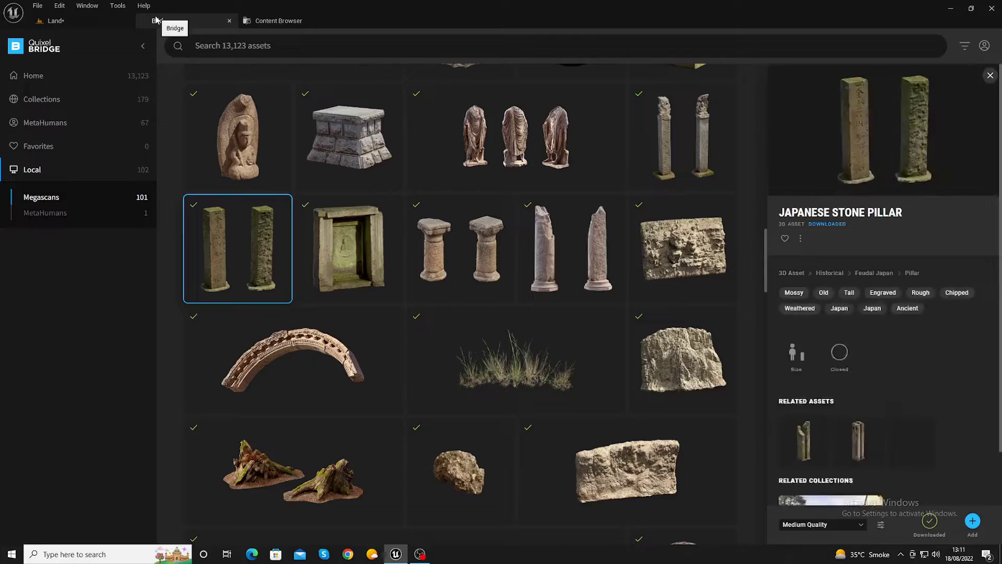
pyautogui.scroll(-3, 546, 399)
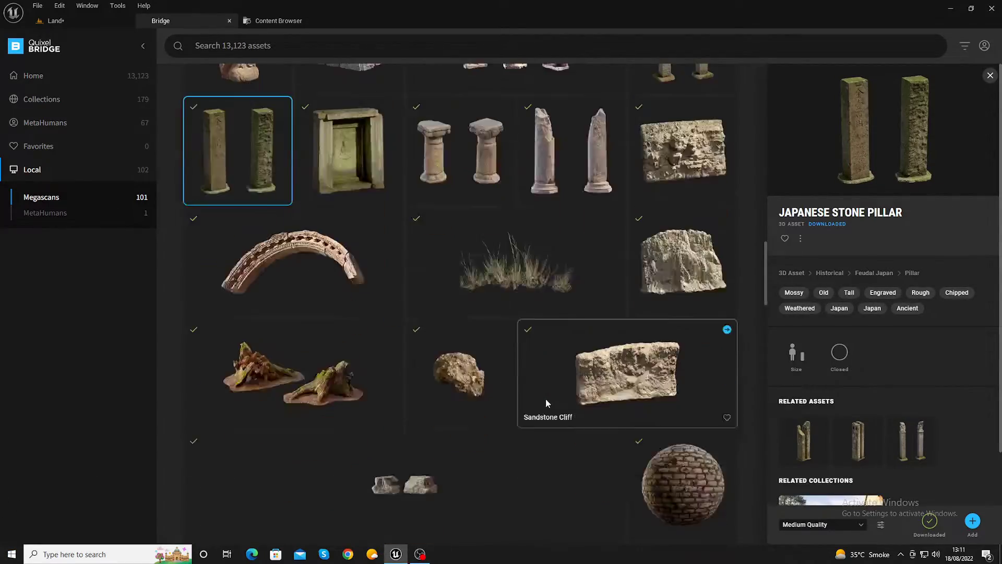
pyautogui.scroll(-2, 548, 401)
pyautogui.scroll(-2, 547, 400)
pyautogui.scroll(-2, 547, 399)
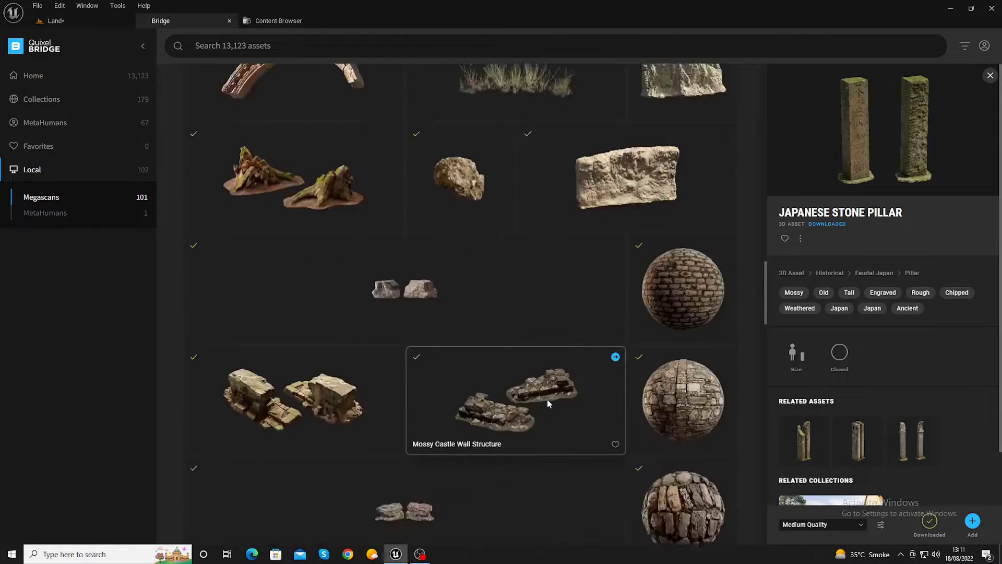
pyautogui.scroll(-2, 547, 399)
pyautogui.scroll(-2, 548, 399)
pyautogui.scroll(-2, 547, 400)
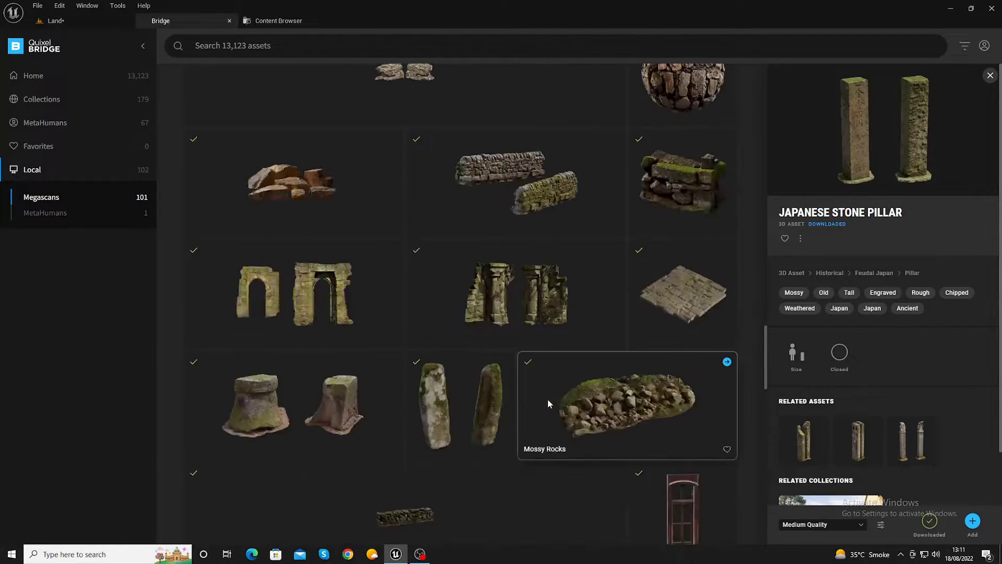
pyautogui.scroll(-2, 547, 400)
pyautogui.scroll(-2, 547, 399)
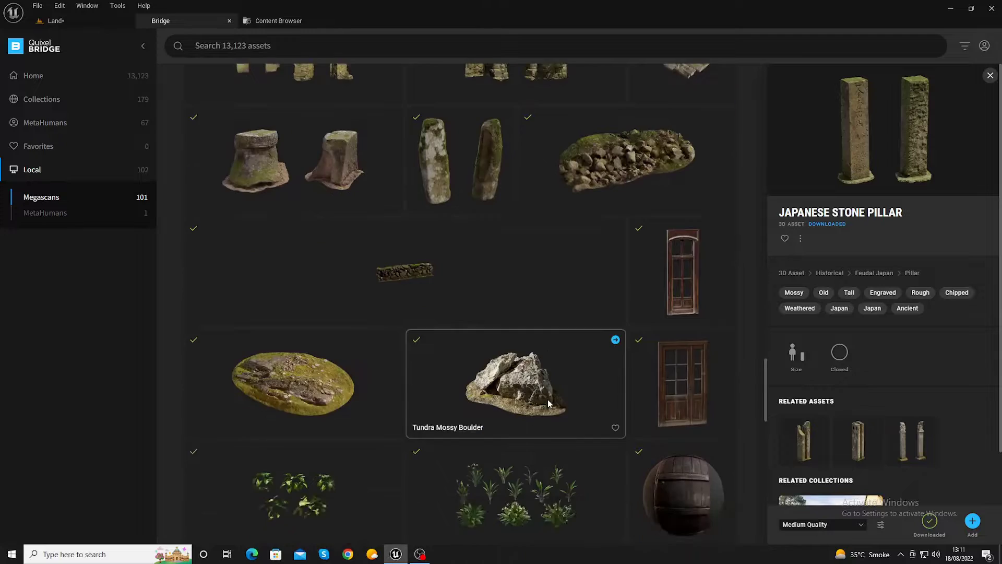
pyautogui.scroll(-2, 568, 379)
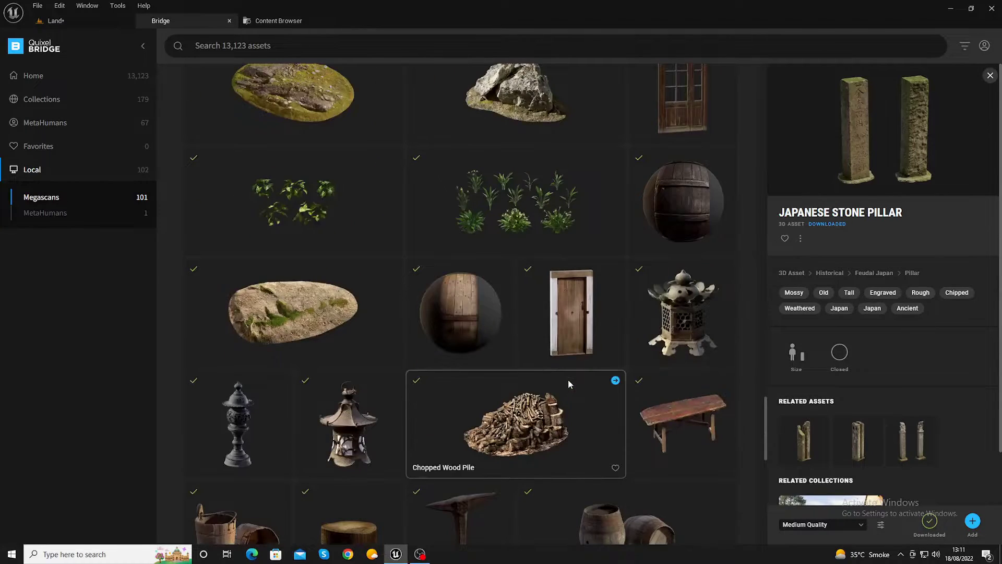
pyautogui.scroll(-2, 569, 384)
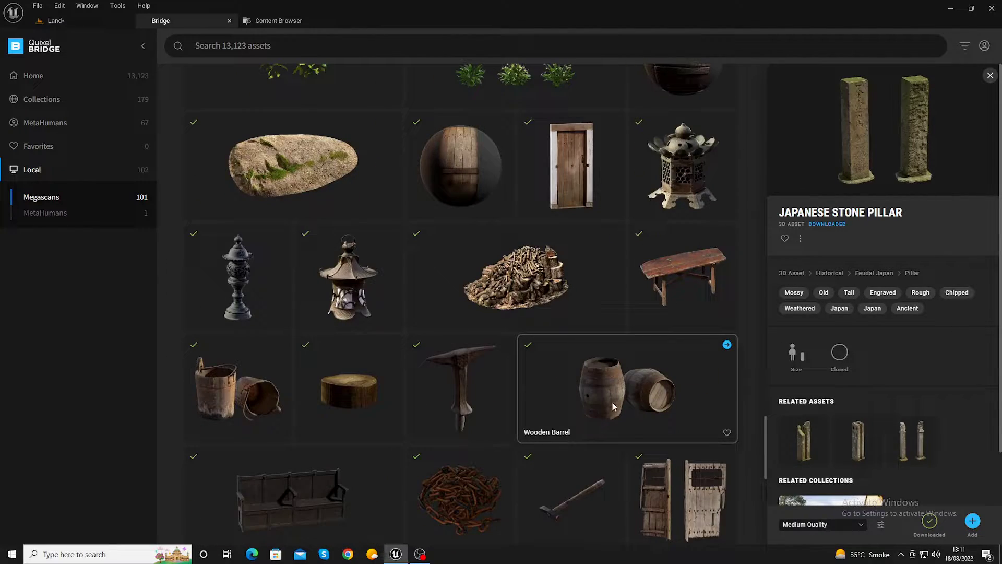
pyautogui.moveTo(603, 422)
pyautogui.mouseDown()
pyautogui.moveTo(67, 26)
pyautogui.moveTo(232, 150)
pyautogui.mouseUp()
pyautogui.moveTo(397, 262); pyautogui.dragTo(418, 251)
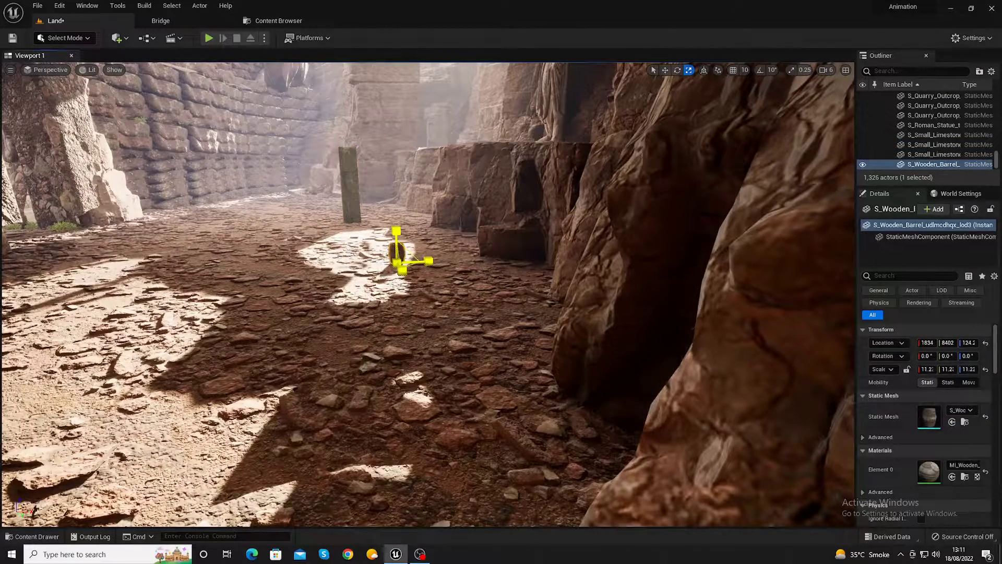
# Step: Duplicate the barrel and lay the copy on its side on the ground next to the upright one
pyautogui.press('w')
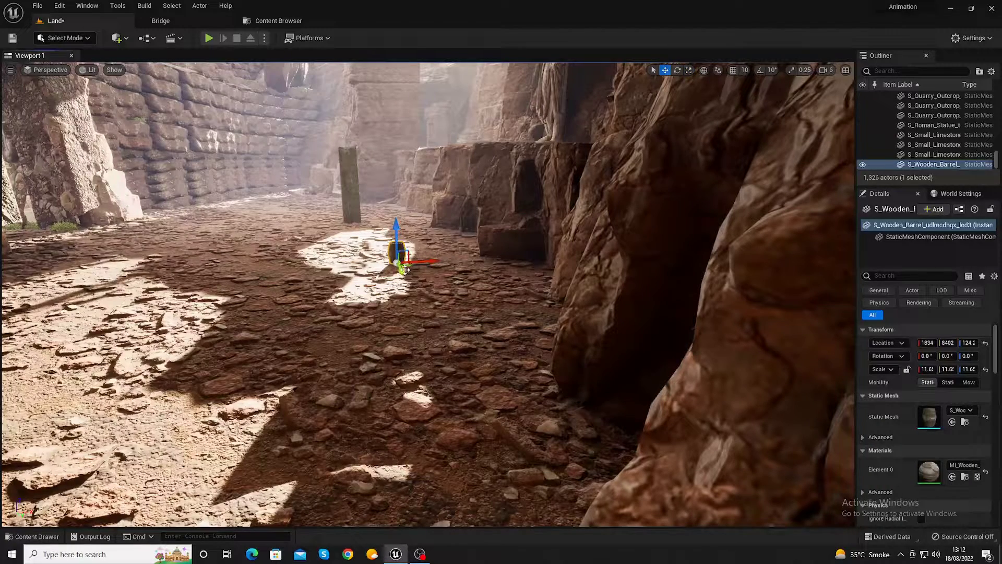
pyautogui.keyDown('alt'); pyautogui.moveTo(403, 268); pyautogui.dragTo(457, 266); pyautogui.keyUp('alt')
pyautogui.press('e')
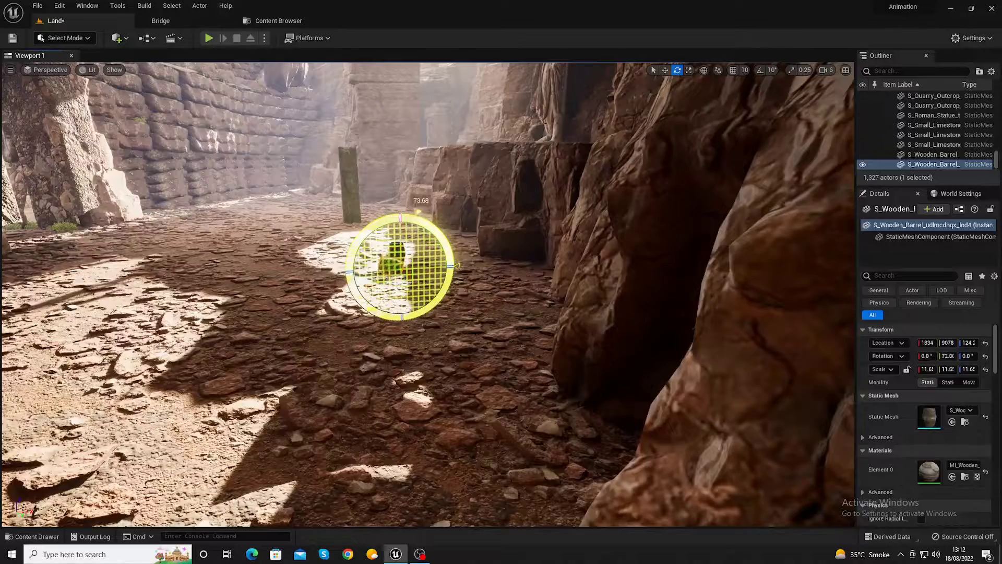
pyautogui.press('f')
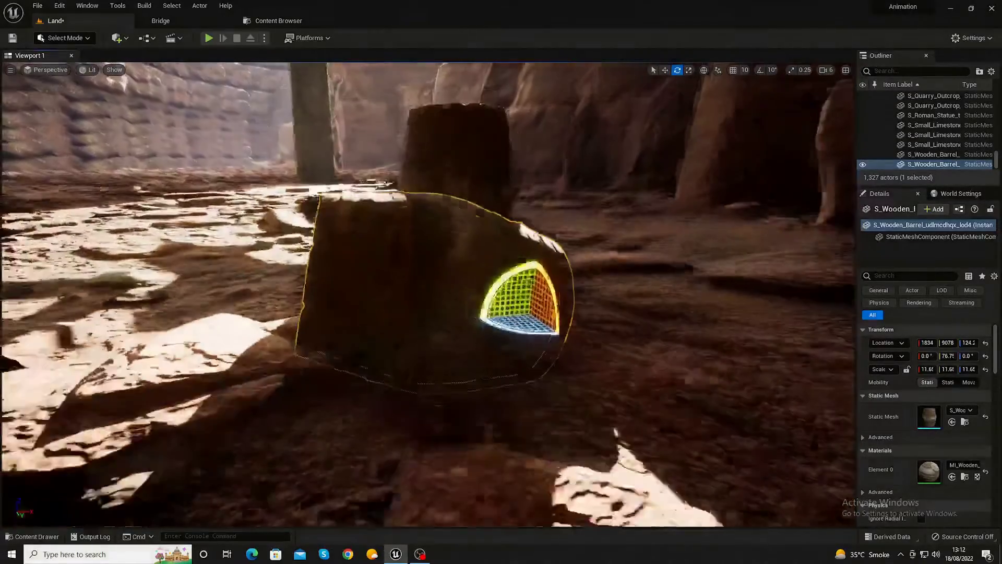
pyautogui.press('w')
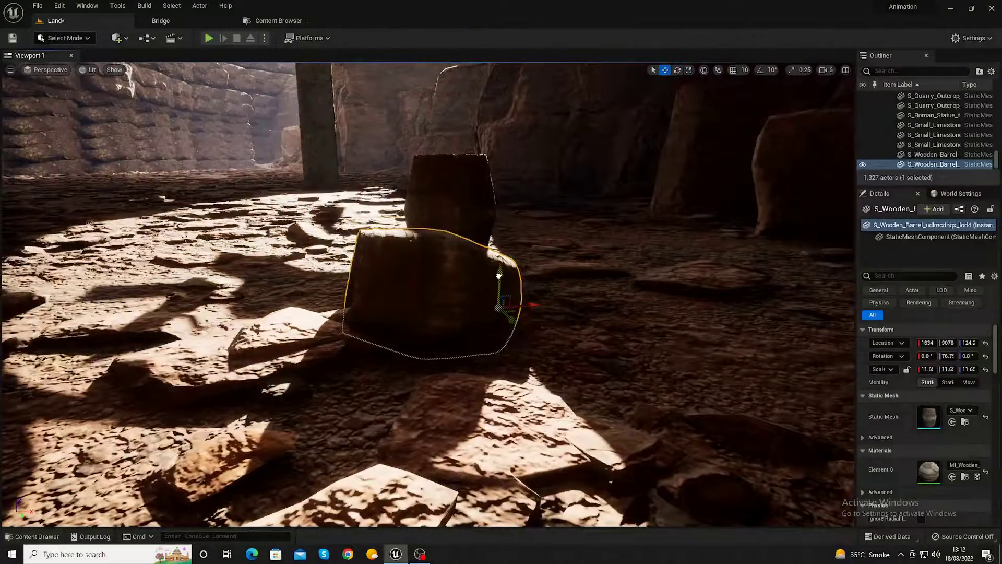
pyautogui.moveTo(499, 279)
pyautogui.mouseDown()
pyautogui.moveTo(500, 242)
pyautogui.moveTo(500, 258)
pyautogui.moveTo(389, 268)
pyautogui.mouseUp()
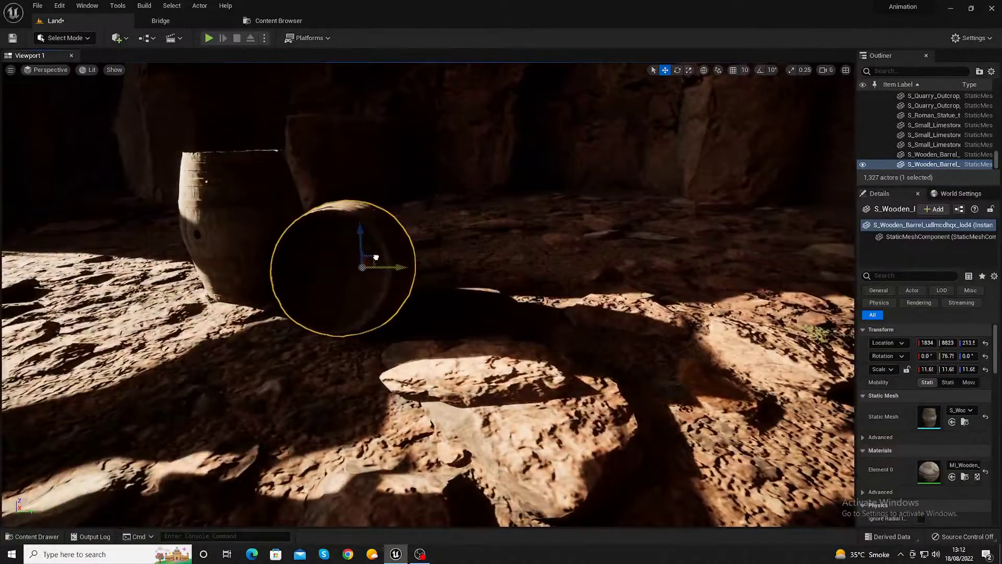
# Step: Select both barrels and duplicate the pair off to the side
pyautogui.keyDown('ctrl'); pyautogui.click(260, 224); pyautogui.keyUp('ctrl')
pyautogui.keyDown('alt'); pyautogui.moveTo(280, 288); pyautogui.dragTo(835, 284); pyautogui.keyUp('alt')
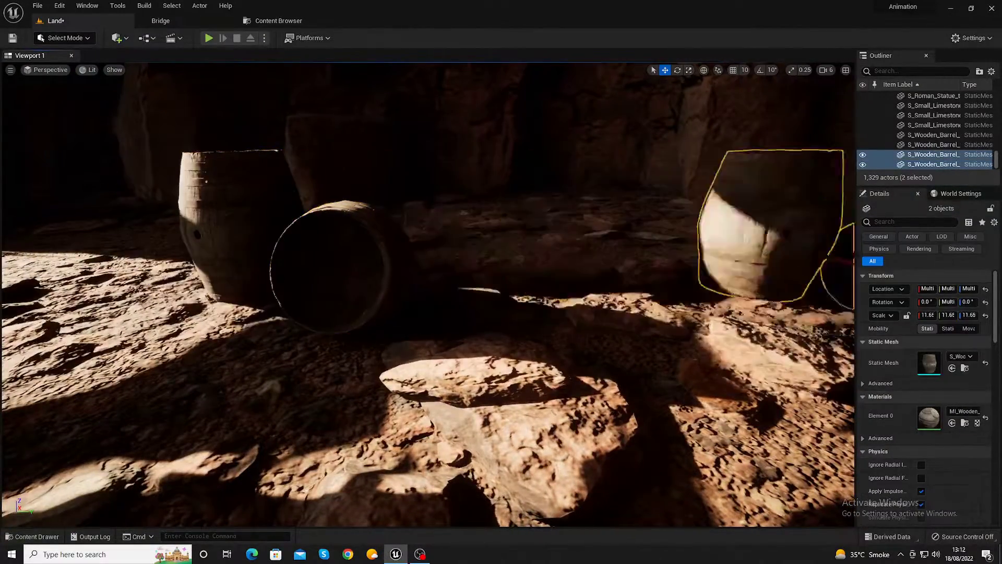
pyautogui.scroll(-3, 628, 277)
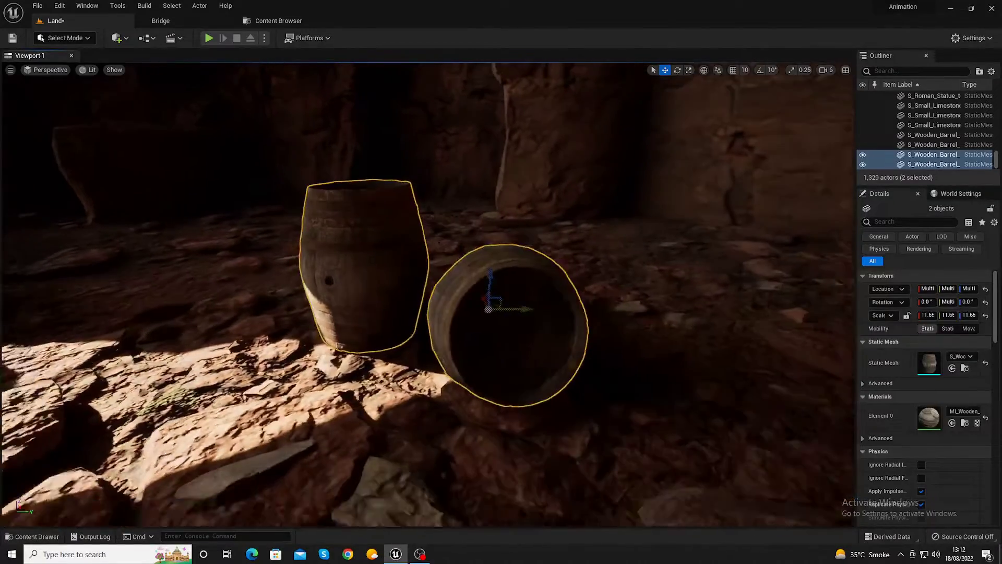
pyautogui.scroll(-3, 628, 277)
pyautogui.scroll(-4, 629, 277)
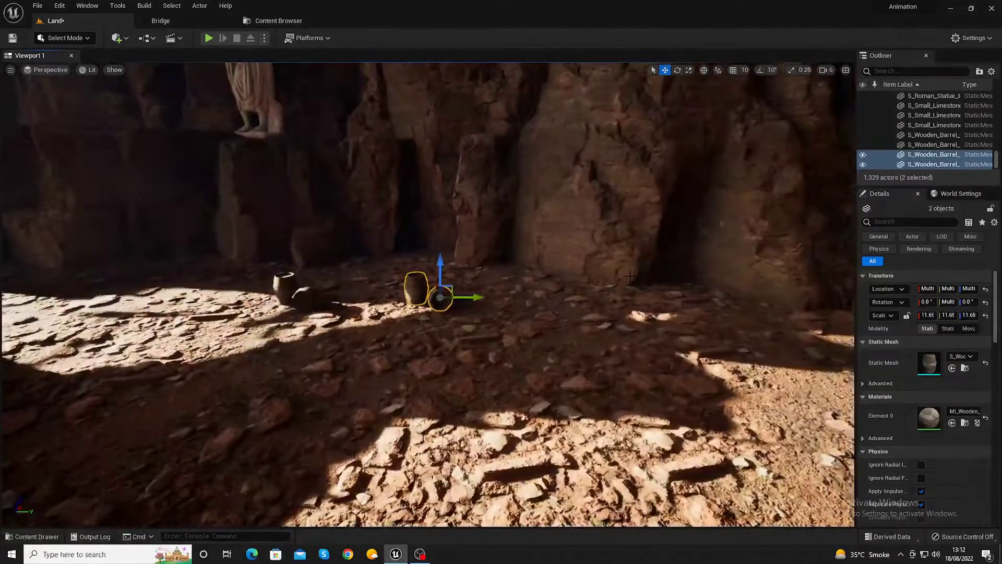
pyautogui.scroll(-4, 629, 277)
pyautogui.scroll(-3, 629, 277)
pyautogui.scroll(-2, 629, 277)
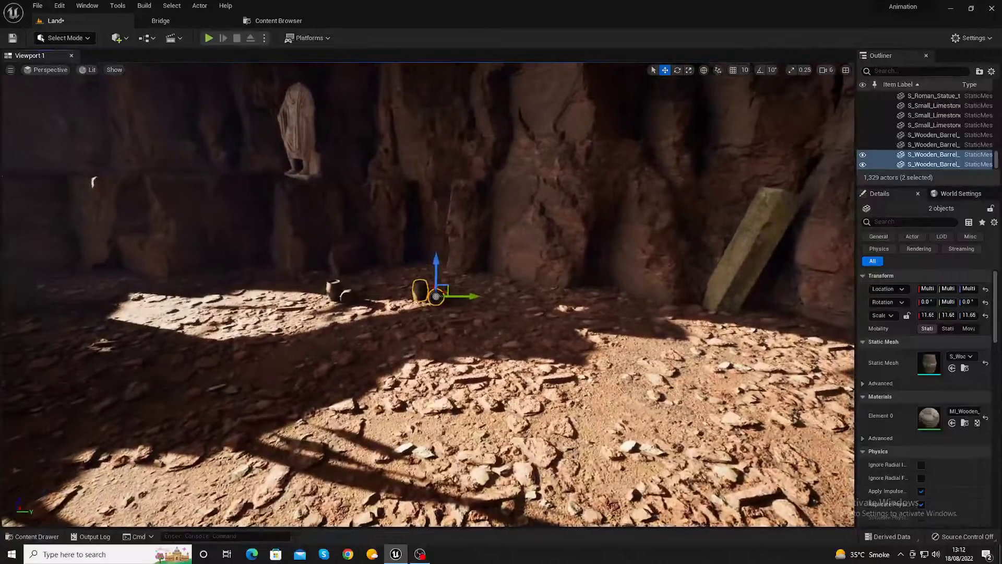
# Step: Lift the copied barrel pair and settle it on the ledge beside the Roman Statue
pyautogui.moveTo(436, 271)
pyautogui.mouseDown()
pyautogui.moveTo(437, 126)
pyautogui.moveTo(225, 149)
pyautogui.moveTo(39, 148)
pyautogui.mouseUp()
pyautogui.press('f')
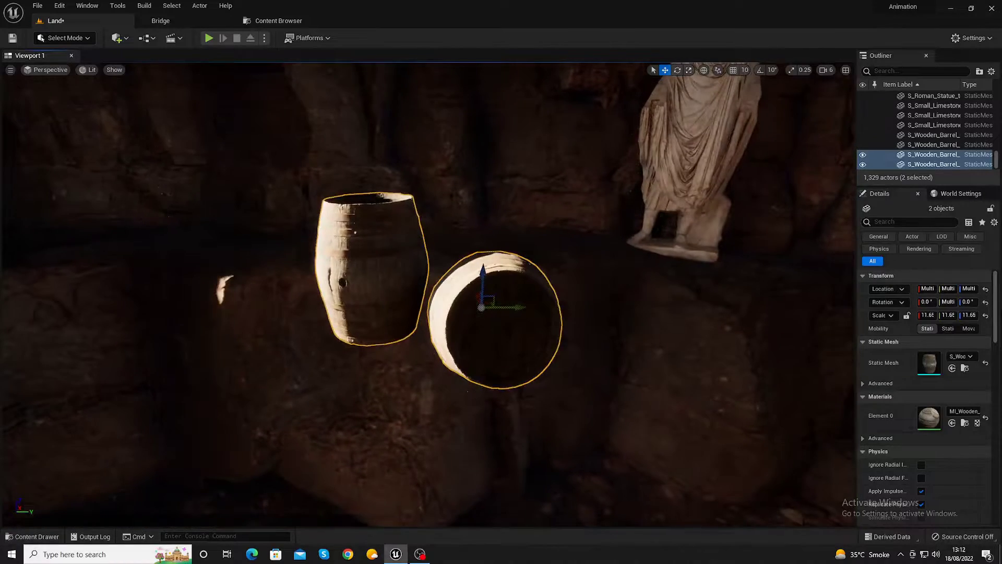
pyautogui.scroll(-5, 408, 228)
pyautogui.scroll(-2, 402, 224)
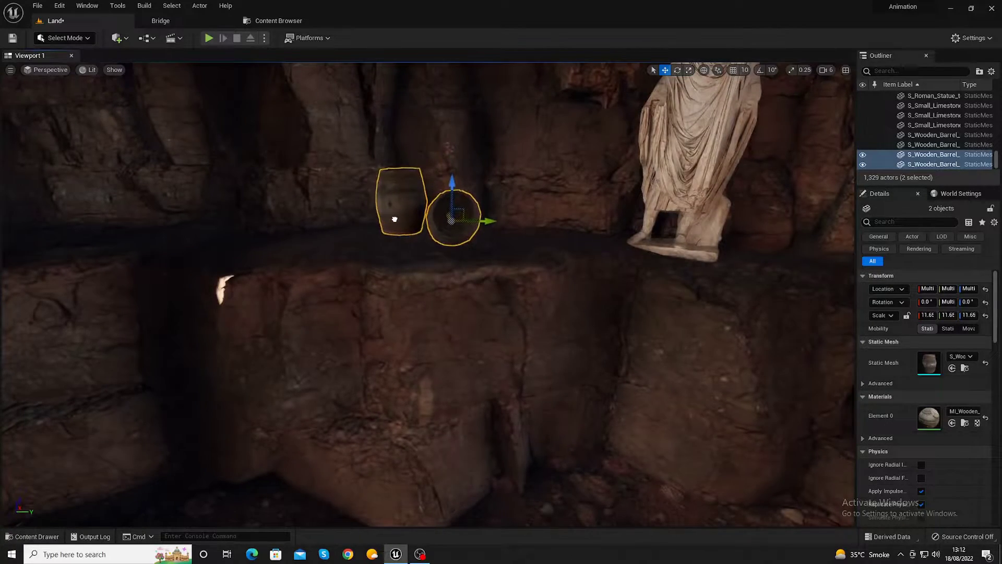
pyautogui.moveTo(459, 185); pyautogui.dragTo(449, 209)
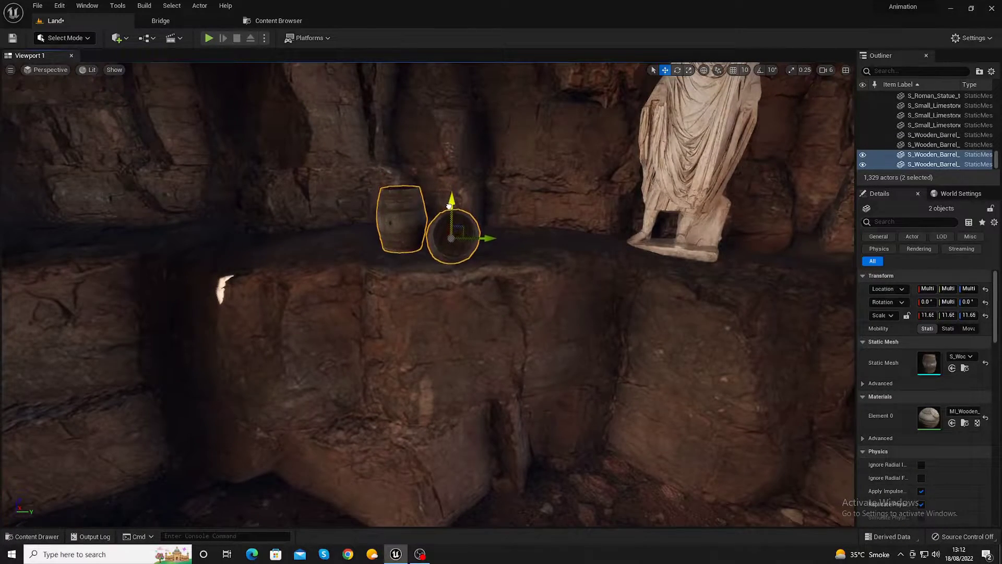
pyautogui.moveTo(449, 209)
pyautogui.mouseDown()
pyautogui.moveTo(433, 239)
pyautogui.moveTo(423, 226)
pyautogui.mouseUp()
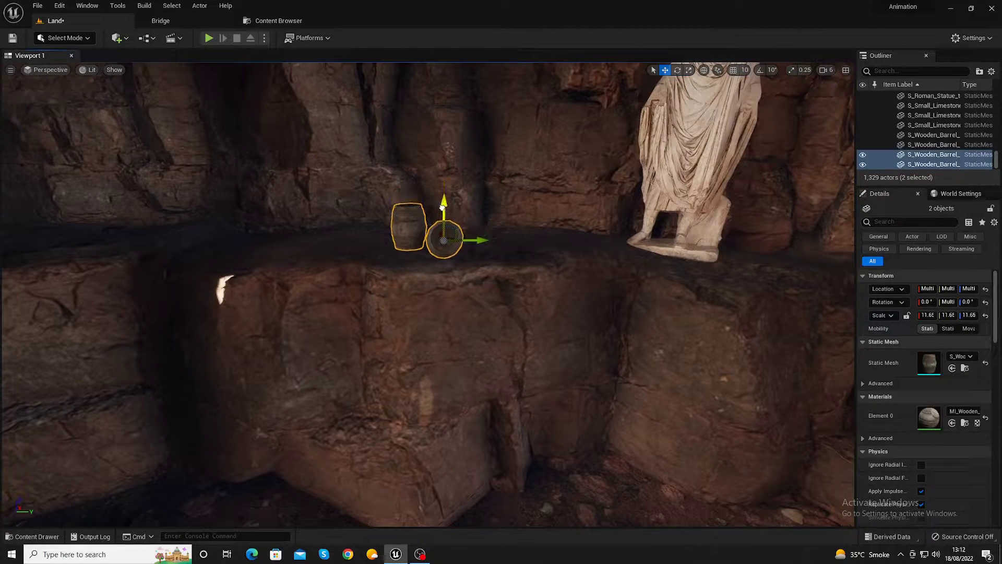
pyautogui.moveTo(443, 194)
pyautogui.mouseDown()
pyautogui.moveTo(443, 232)
pyautogui.moveTo(437, 216)
pyautogui.mouseUp()
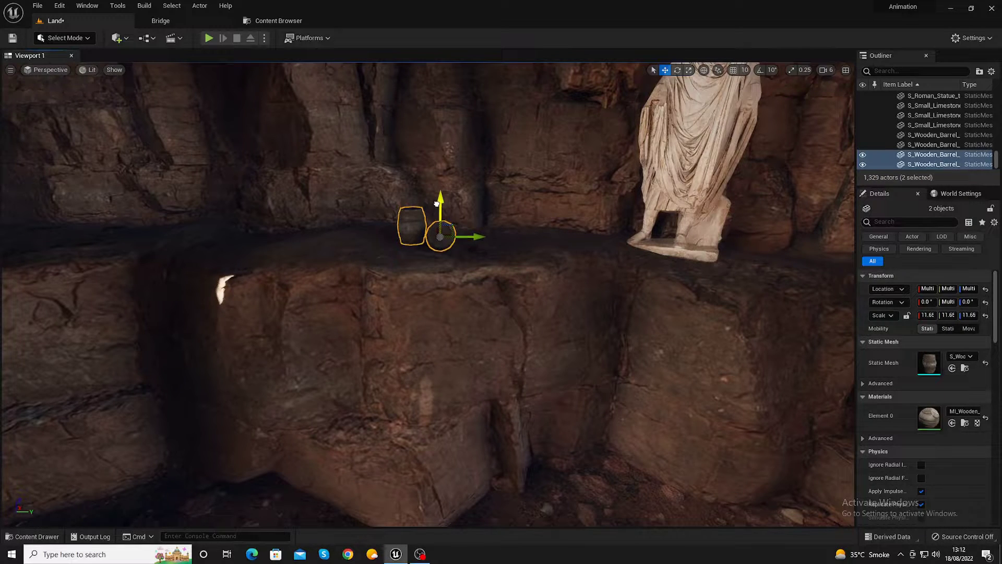
pyautogui.moveTo(449, 156)
pyautogui.mouseDown(button='right')
pyautogui.moveTo(448, 96)
pyautogui.moveTo(422, 98)
pyautogui.mouseUp(button='right')
# Step: Drag the Old Stone Well from the Bridge Local library onto the canyon floor before the doorway
pyautogui.click(175, 22)
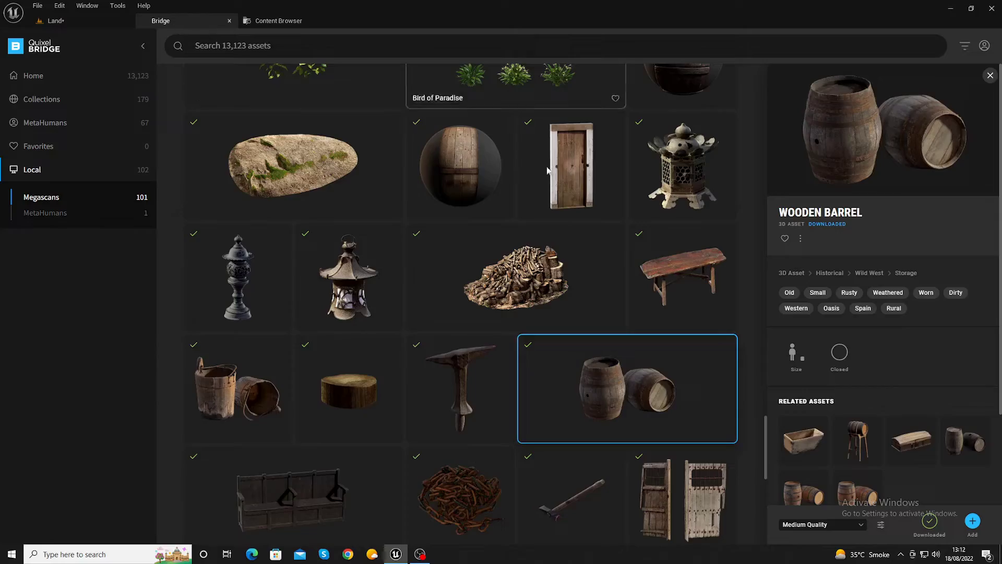
pyautogui.scroll(-2, 578, 234)
pyautogui.scroll(-3, 579, 234)
pyautogui.scroll(-2, 581, 239)
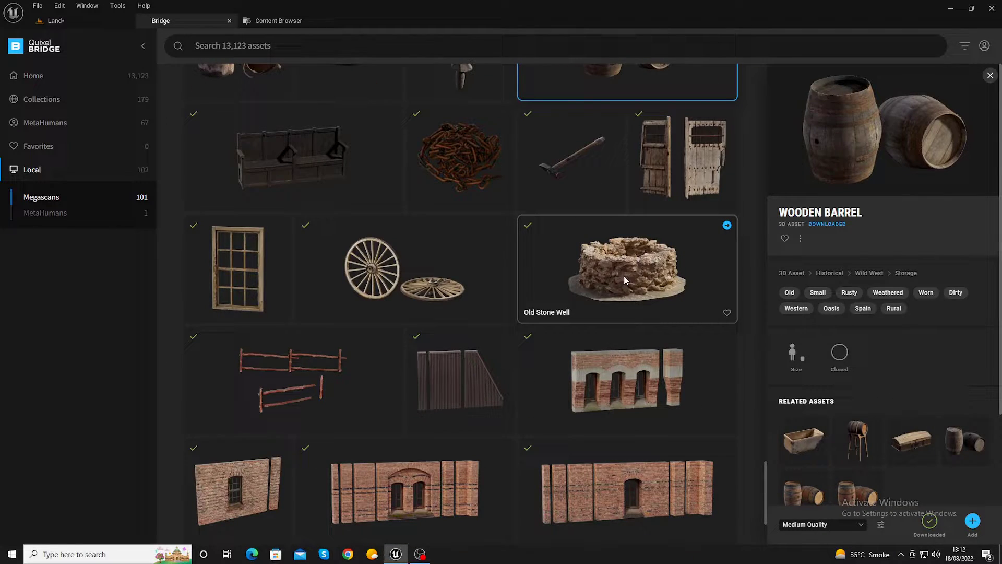
pyautogui.moveTo(625, 277)
pyautogui.mouseDown()
pyautogui.moveTo(47, 25)
pyautogui.moveTo(417, 368)
pyautogui.mouseUp()
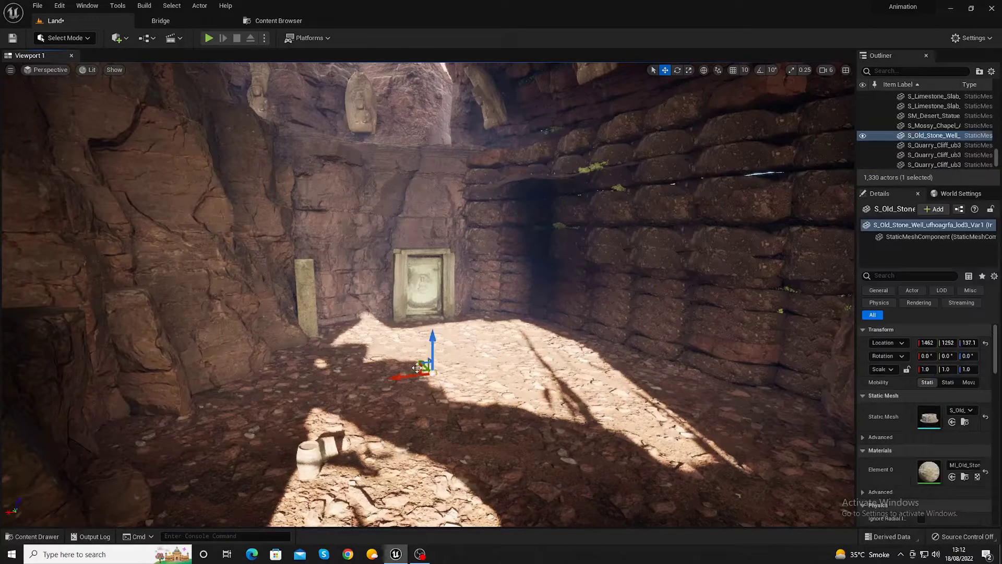
# Step: Scale the Old Stone Well to about 18.6 and rotate it about -65 degrees
pyautogui.press('e')
pyautogui.press('r')
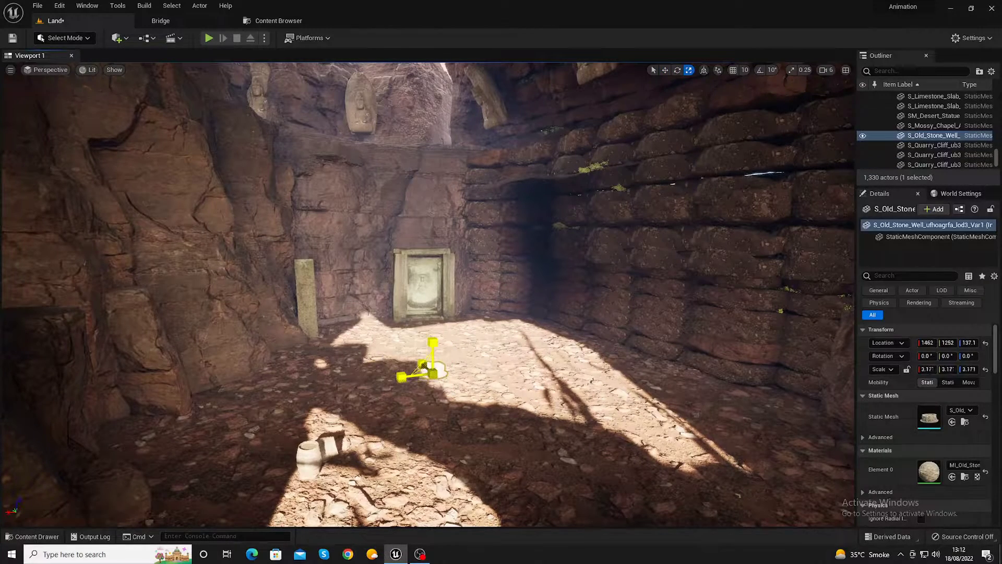
pyautogui.moveTo(433, 372); pyautogui.dragTo(471, 372)
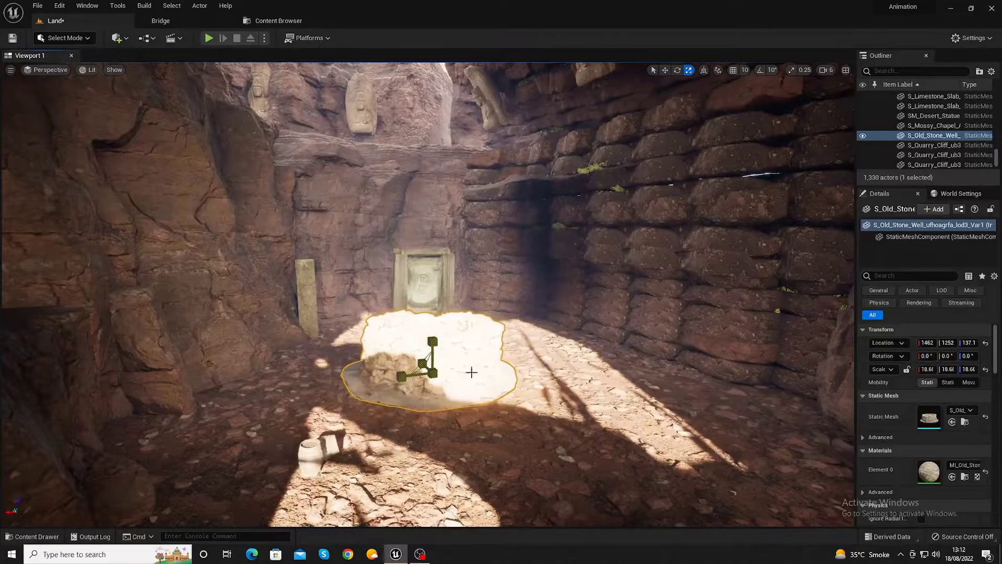
pyautogui.press('w')
pyautogui.press('e')
pyautogui.moveTo(383, 375)
pyautogui.mouseDown()
pyautogui.moveTo(389, 397)
pyautogui.moveTo(431, 384)
pyautogui.moveTo(584, 430)
pyautogui.mouseUp()
pyautogui.press('w')
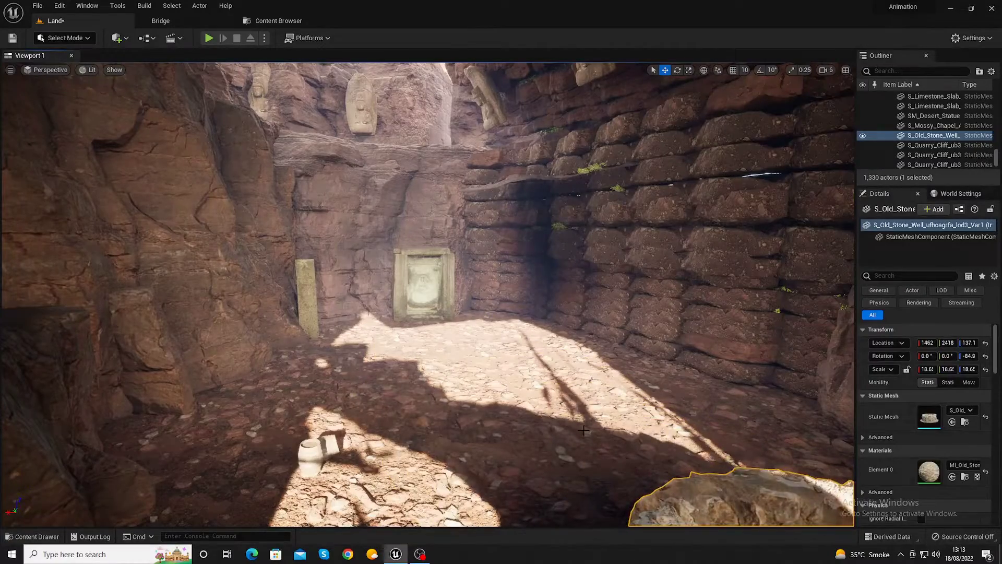
# Step: Reposition the well back and to the left, then drop it onto the ground
pyautogui.press('f')
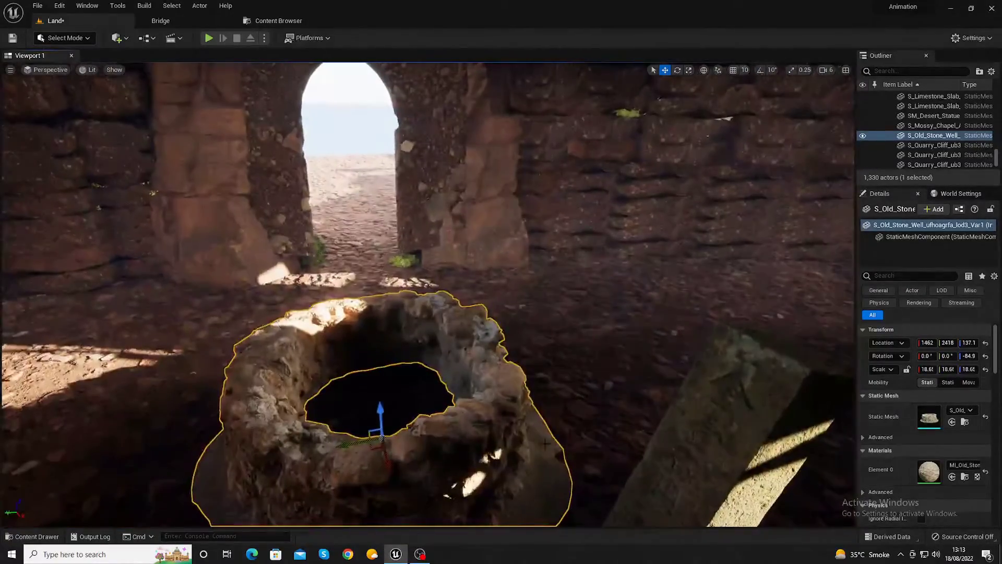
pyautogui.moveTo(368, 442); pyautogui.dragTo(851, 397)
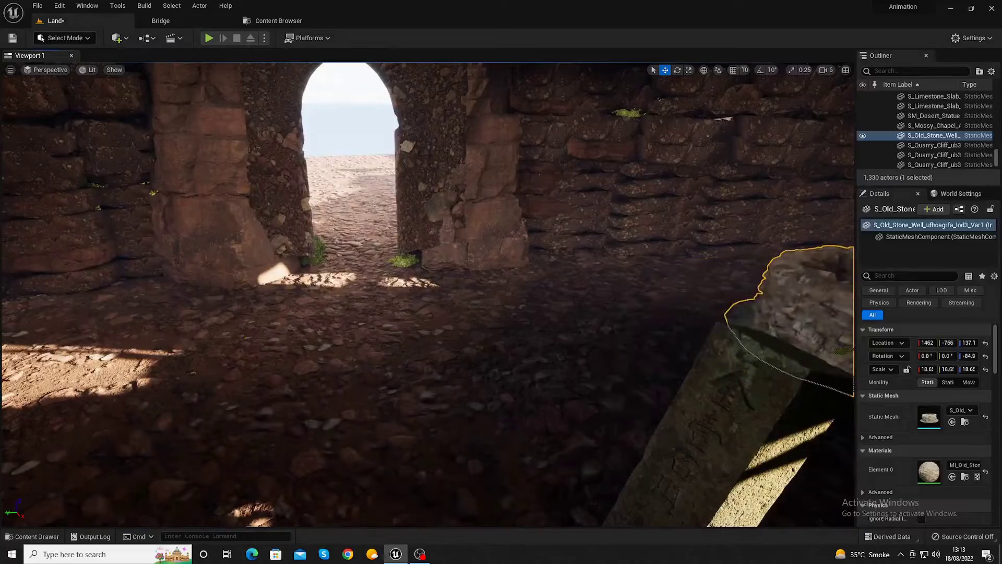
pyautogui.press('f')
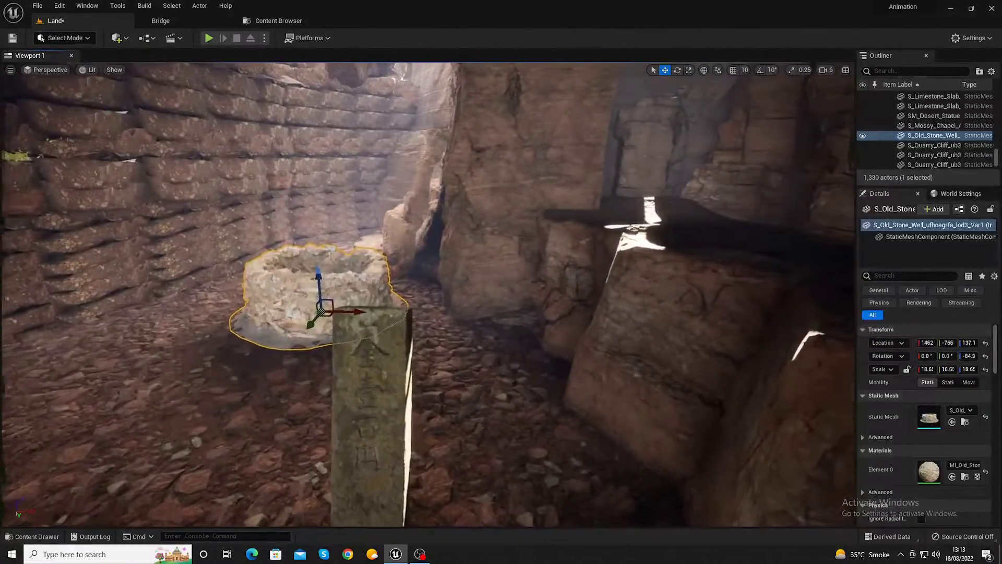
pyautogui.moveTo(359, 325); pyautogui.dragTo(349, 324, button='middle')
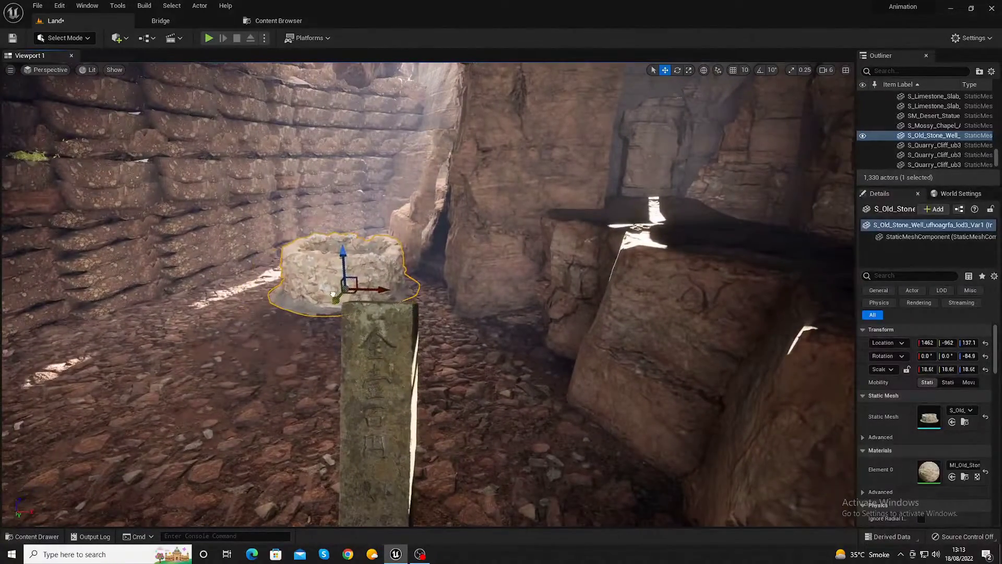
pyautogui.moveTo(319, 316)
pyautogui.mouseDown()
pyautogui.moveTo(311, 259)
pyautogui.moveTo(311, 282)
pyautogui.mouseUp()
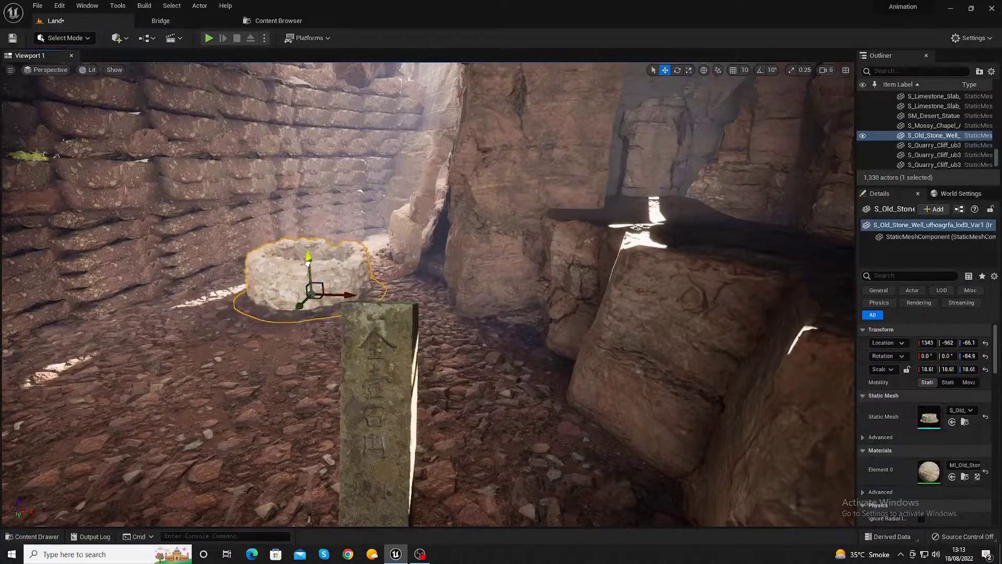
pyautogui.press('f')
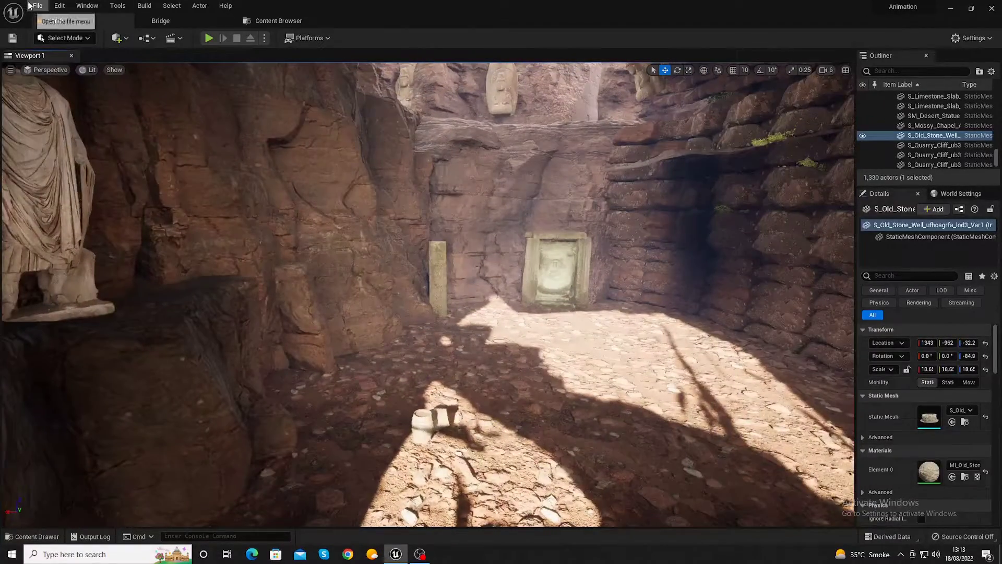
# Step: Save the Land map and bring up Quixel Bridge's Local library
pyautogui.hotkey('ctrl', 's')
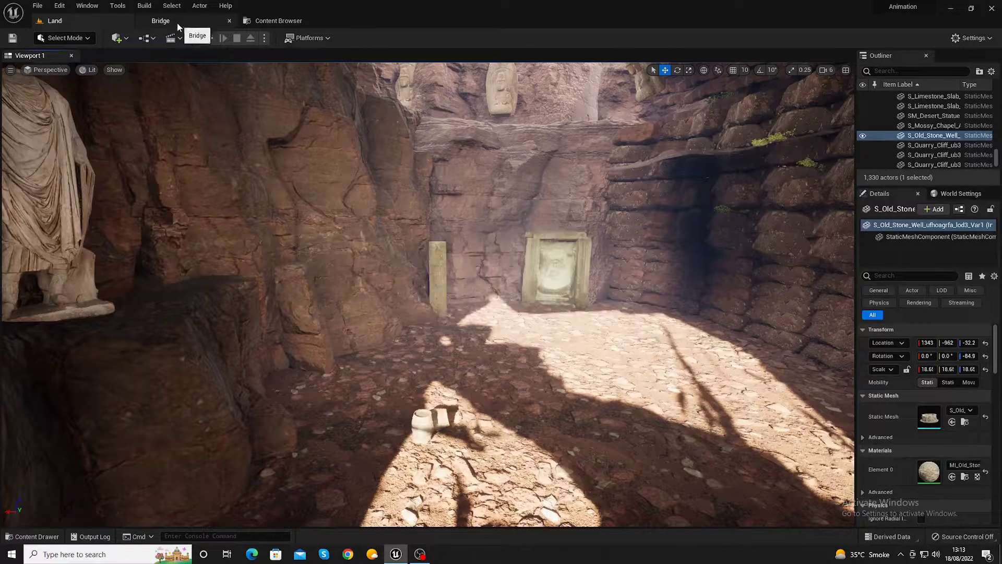
pyautogui.click(177, 23)
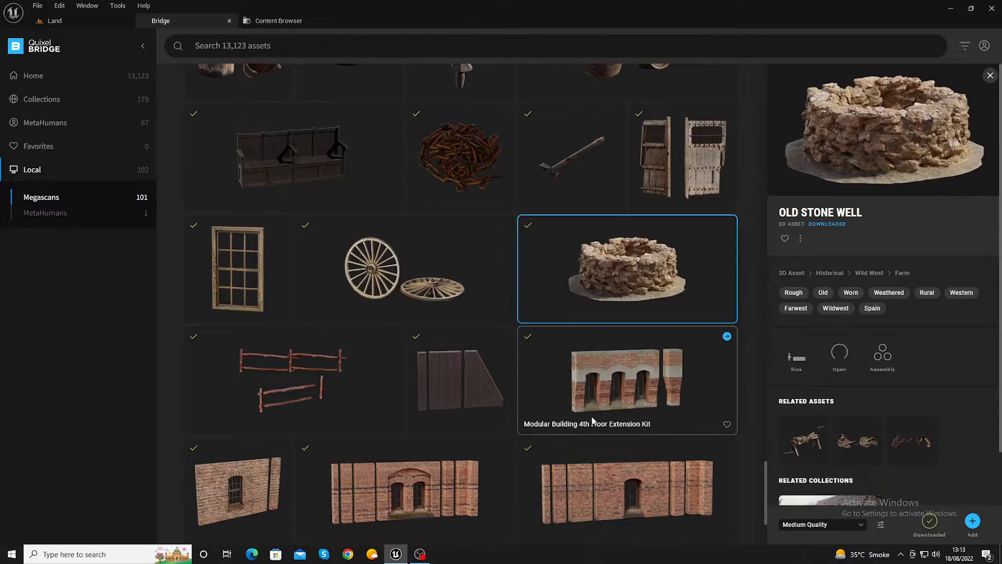
pyautogui.scroll(-3, 593, 416)
pyautogui.scroll(5, 593, 420)
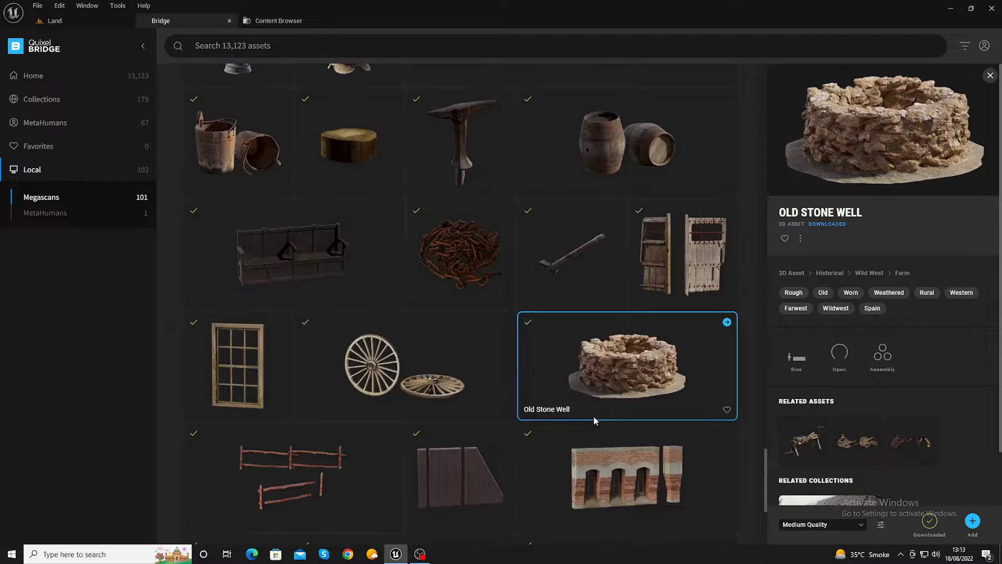
# Step: Place the Old Wooden Bucket in the level, scale it up, and move it toward the doorway
pyautogui.moveTo(255, 146)
pyautogui.mouseDown()
pyautogui.moveTo(2, 4)
pyautogui.moveTo(674, 373)
pyautogui.mouseUp()
pyautogui.press('space')
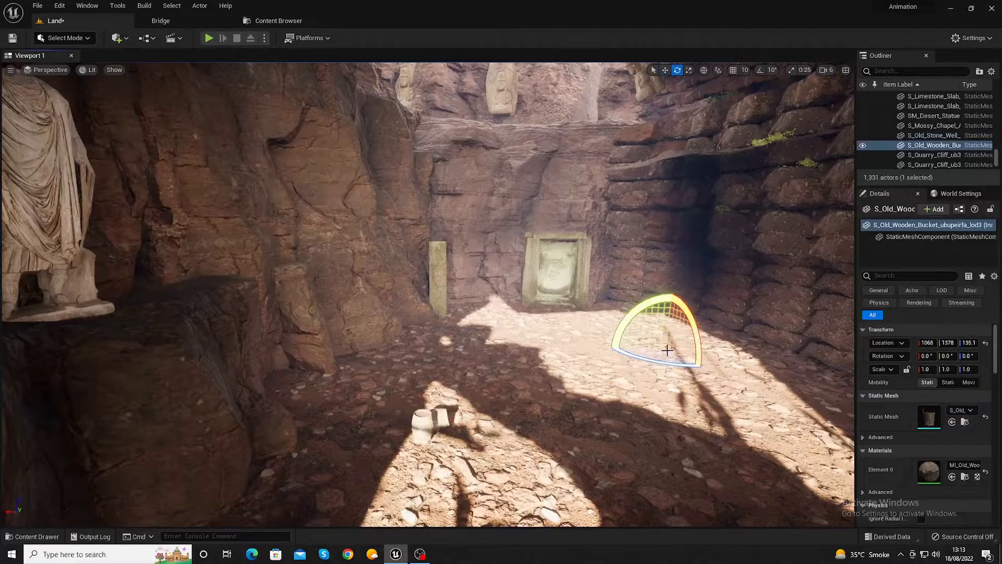
pyautogui.press('space')
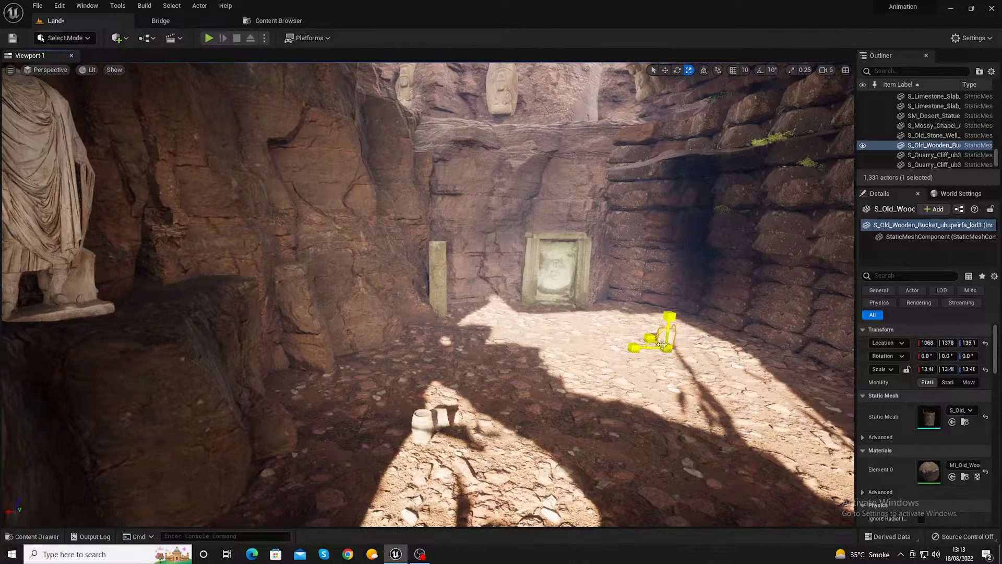
pyautogui.press('space')
pyautogui.press('space')
pyautogui.press('space')
pyautogui.press('space')
pyautogui.moveTo(655, 340)
pyautogui.mouseDown()
pyautogui.moveTo(621, 311)
pyautogui.moveTo(601, 312)
pyautogui.moveTo(642, 332)
pyautogui.mouseUp()
pyautogui.press('space')
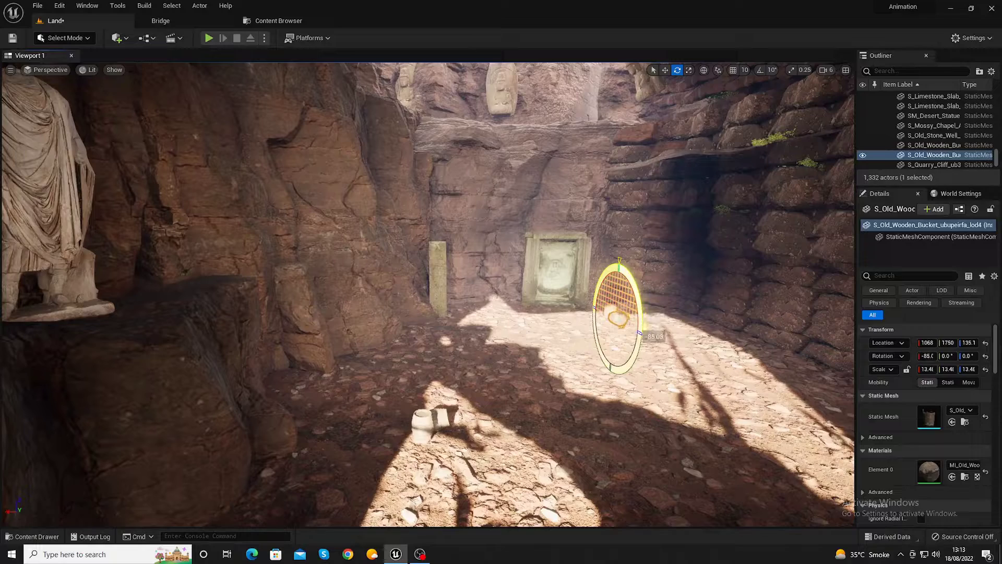
pyautogui.press('space')
# Step: Duplicate the bucket and set the copy on the floor to its left
pyautogui.moveTo(583, 317)
pyautogui.keyDown('alt'); pyautogui.mouseDown()
pyautogui.moveTo(447, 325)
pyautogui.moveTo(390, 316)
pyautogui.mouseUp(); pyautogui.keyUp('alt')
pyautogui.moveTo(397, 316); pyautogui.dragTo(390, 316, button='right')
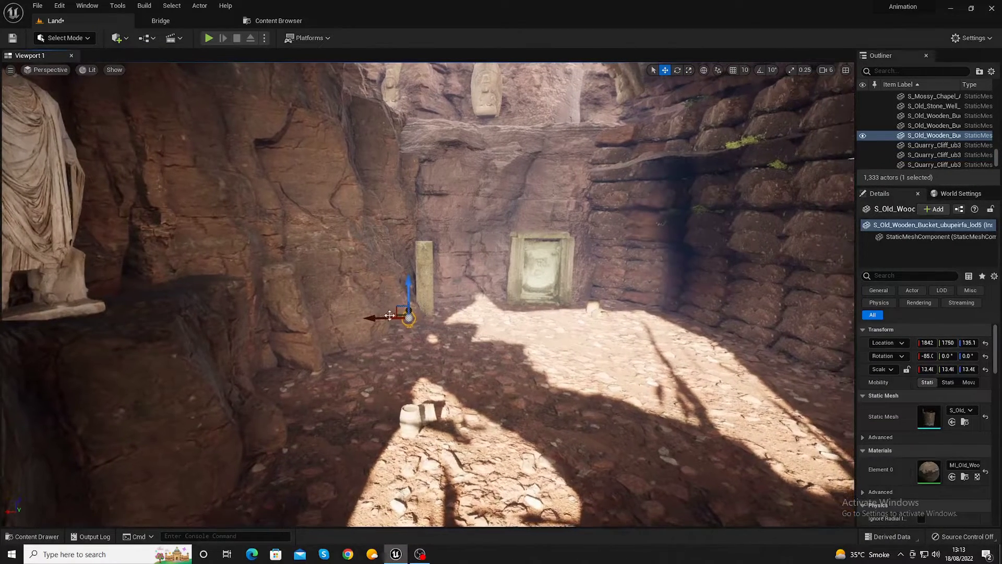
pyautogui.moveTo(407, 311)
pyautogui.mouseDown()
pyautogui.moveTo(407, 341)
pyautogui.moveTo(402, 333)
pyautogui.mouseUp()
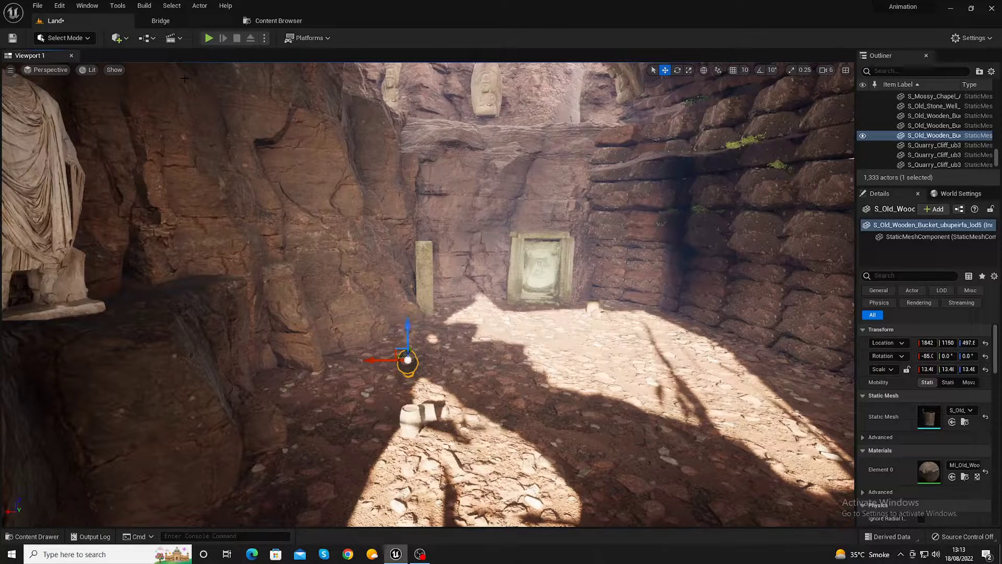
pyautogui.click(165, 22)
pyautogui.scroll(-3, 747, 372)
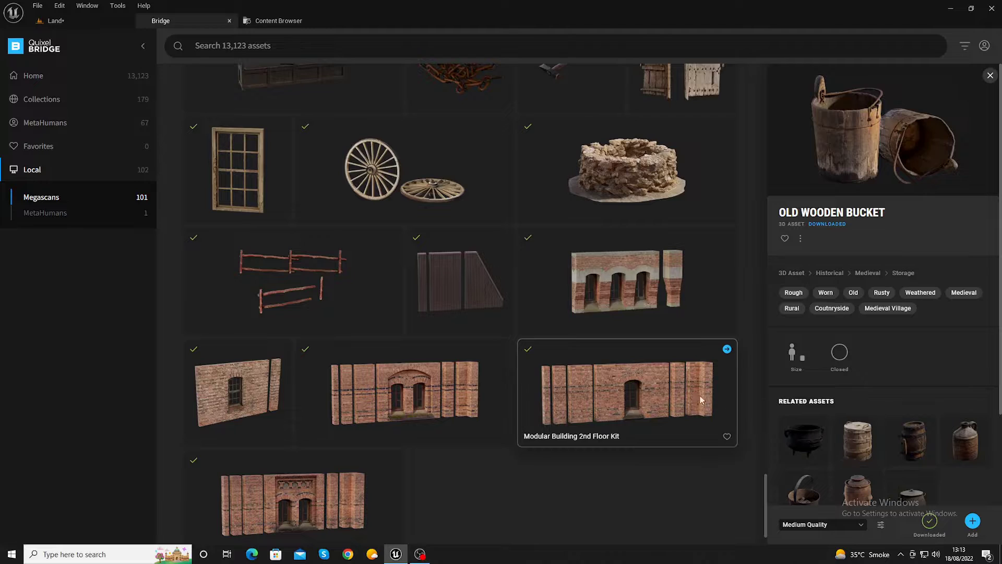
# Step: Open the Old Wooden Carafe's details and start its download
pyautogui.click(857, 443)
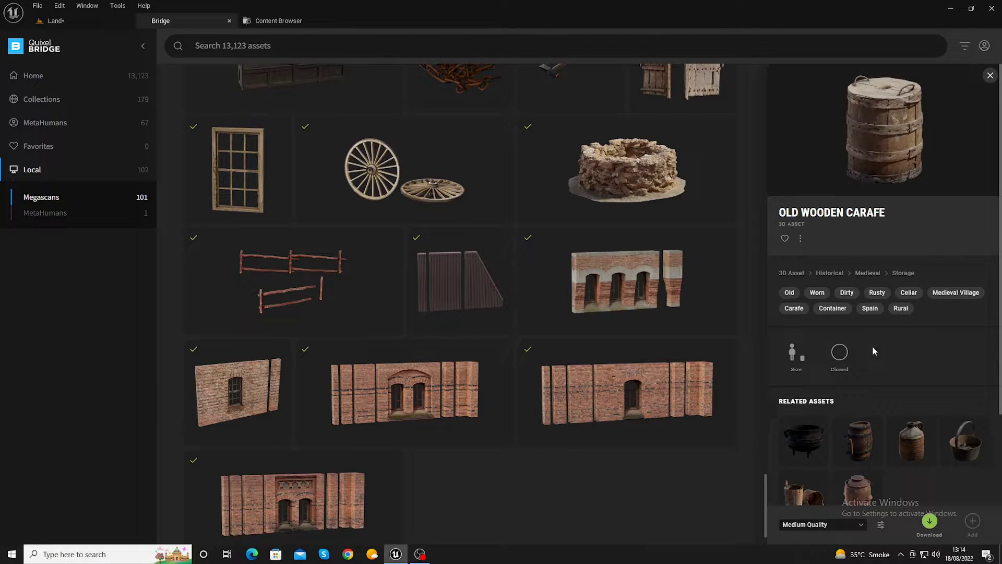
pyautogui.scroll(-2, 872, 345)
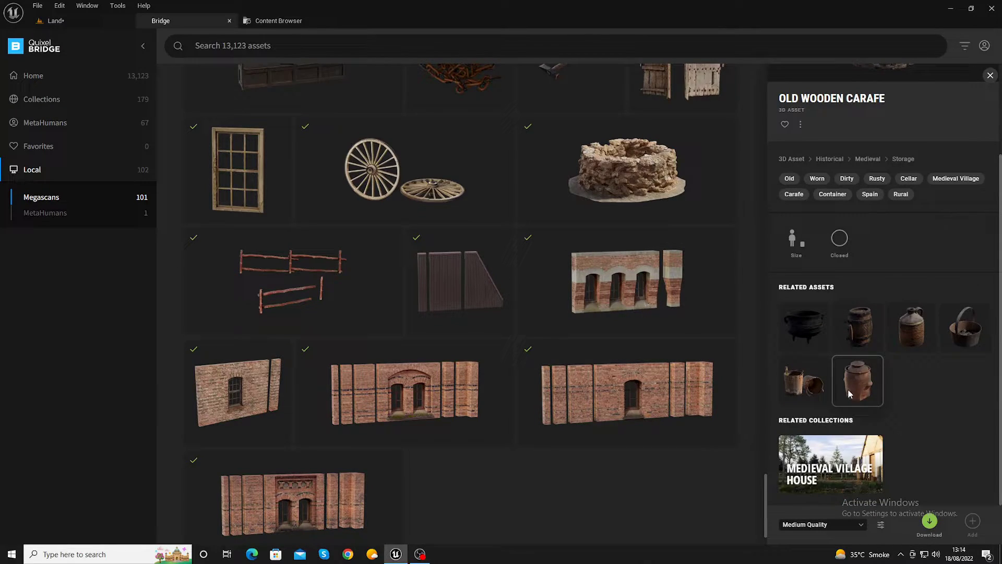
pyautogui.scroll(2, 853, 386)
pyautogui.scroll(-2, 853, 387)
pyautogui.scroll(2, 898, 352)
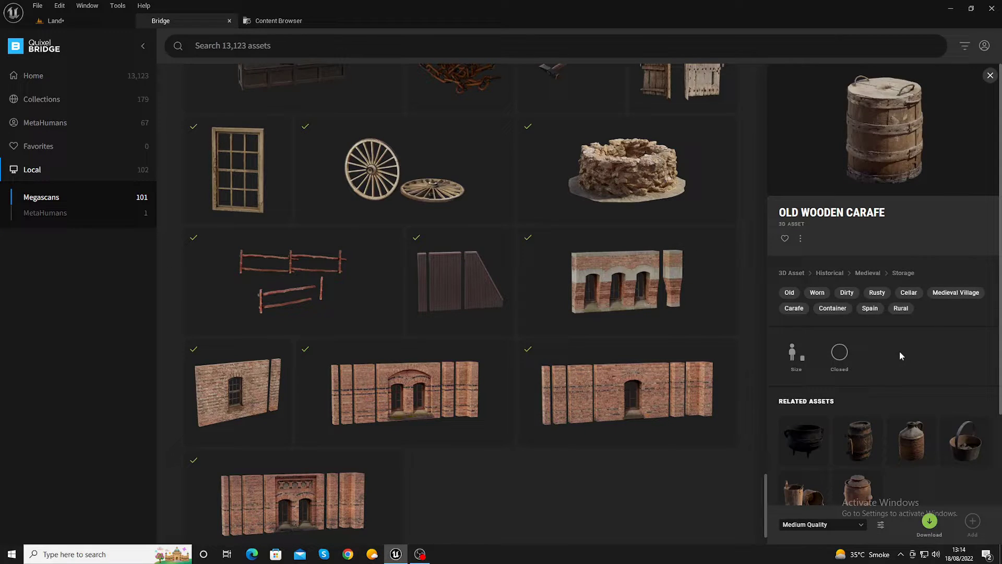
pyautogui.click(930, 521)
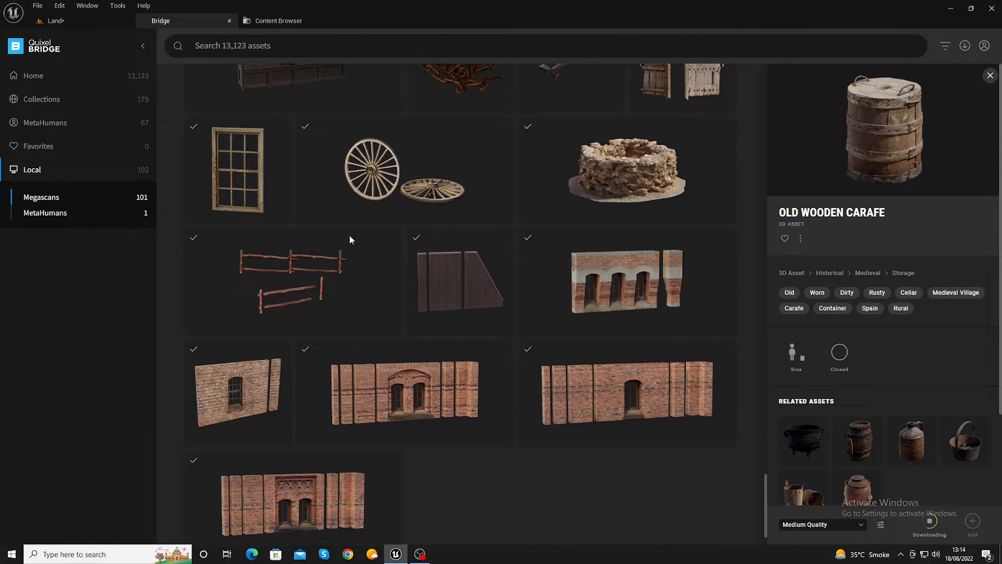
# Step: Find the Old Well Crank in the Historical assets and drag it toward the Land level
pyautogui.click(829, 274)
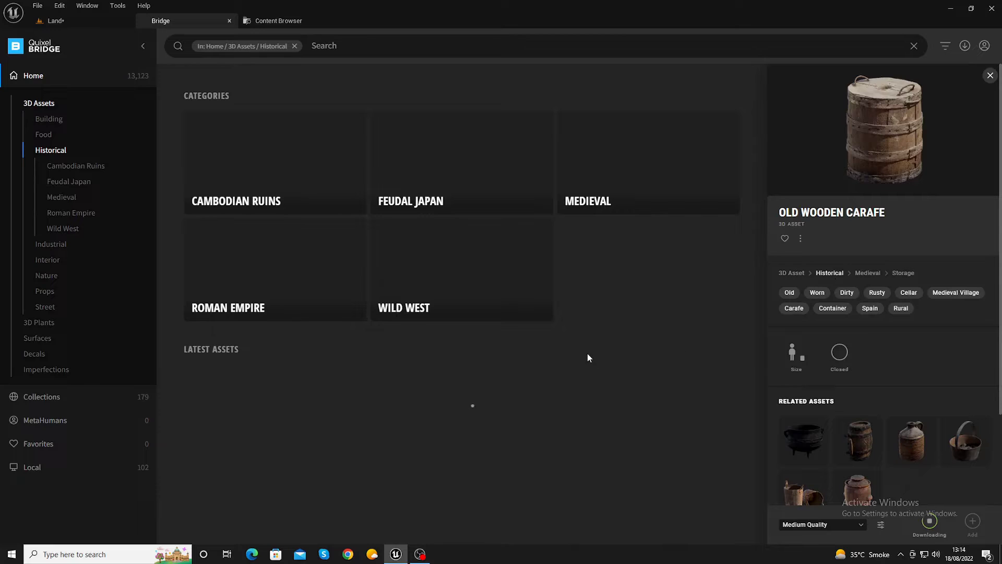
pyautogui.scroll(-10, 591, 347)
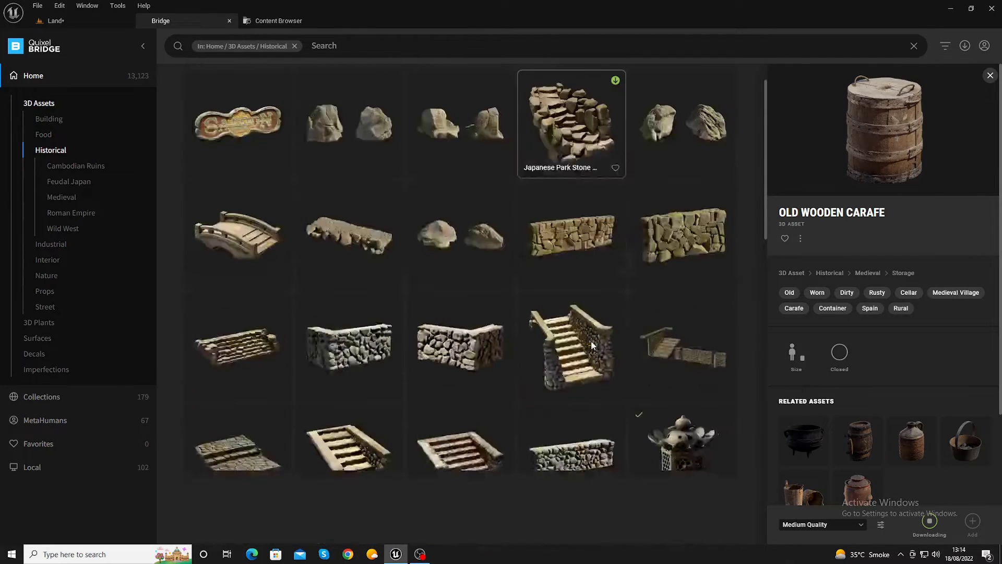
pyautogui.scroll(-2, 592, 346)
pyautogui.scroll(-3, 592, 345)
pyautogui.scroll(-1, 593, 346)
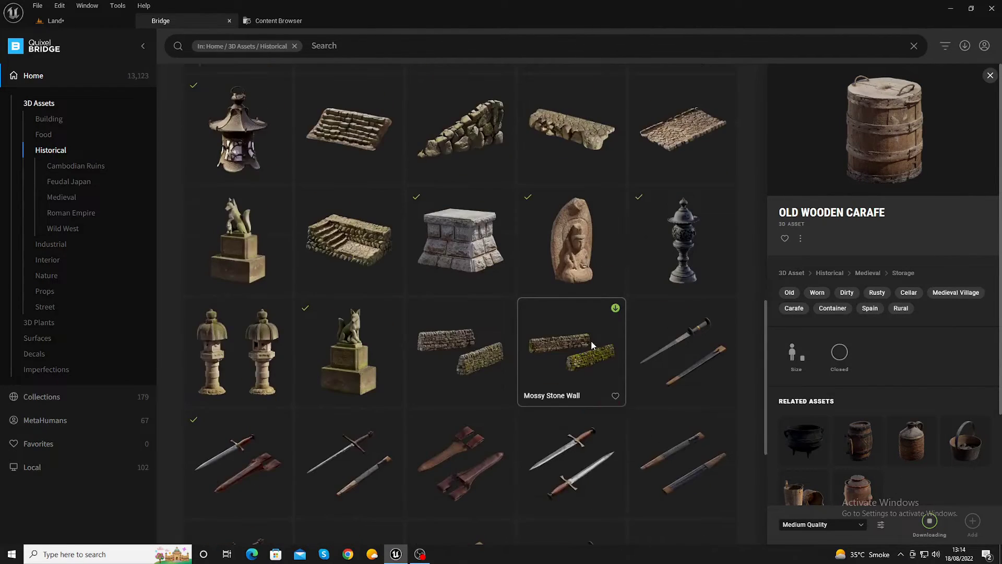
pyautogui.scroll(-3, 592, 346)
pyautogui.scroll(-2, 592, 343)
pyautogui.scroll(-3, 592, 344)
pyautogui.scroll(-4, 592, 344)
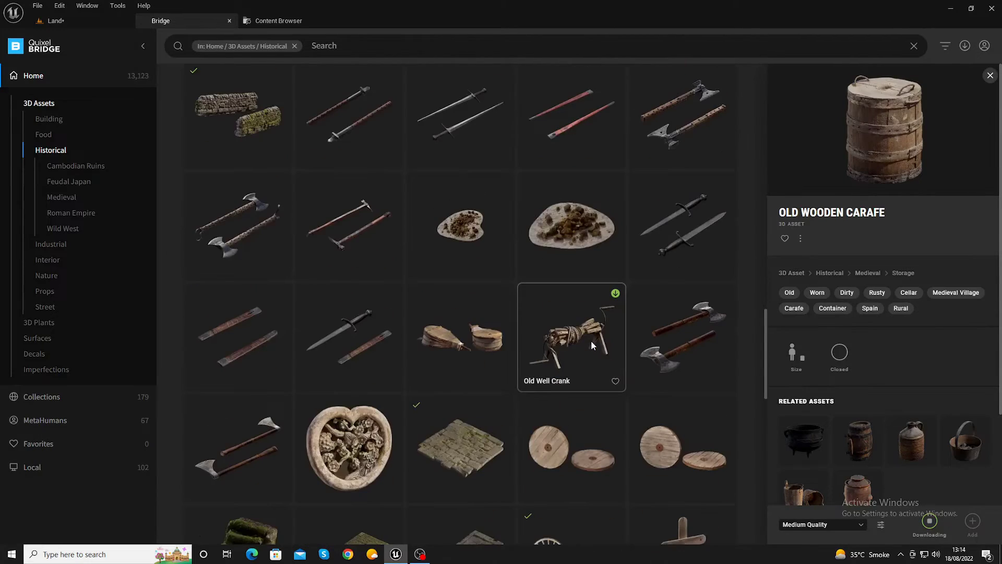
pyautogui.moveTo(591, 341); pyautogui.dragTo(109, 32)
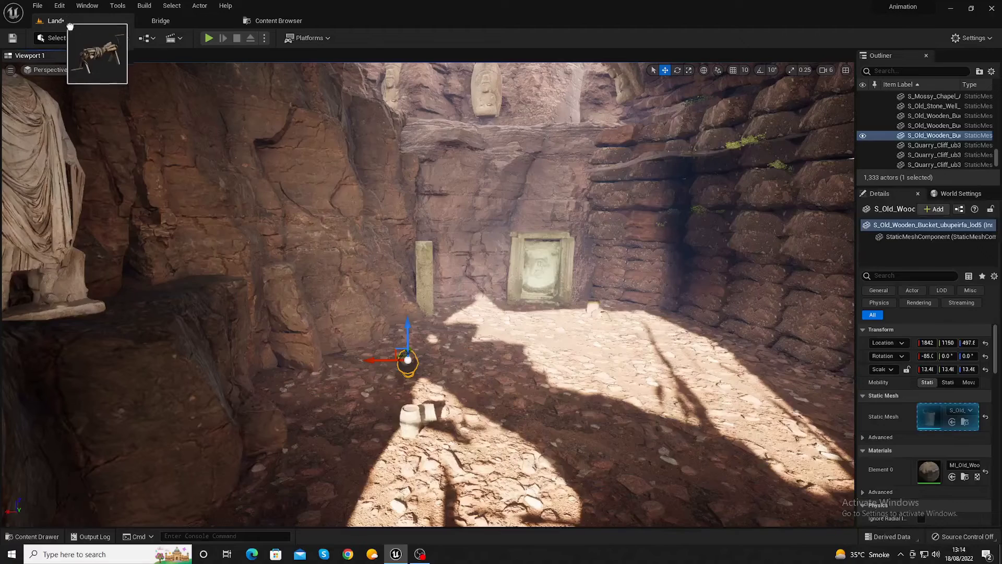
# Step: Drop the Old Well Crank on the temple floor, turn it about 96 degrees and slide it right
pyautogui.moveTo(109, 33)
pyautogui.mouseDown()
pyautogui.moveTo(633, 365)
pyautogui.moveTo(735, 390)
pyautogui.mouseUp()
pyautogui.press('e')
pyautogui.press('r')
pyautogui.press('w')
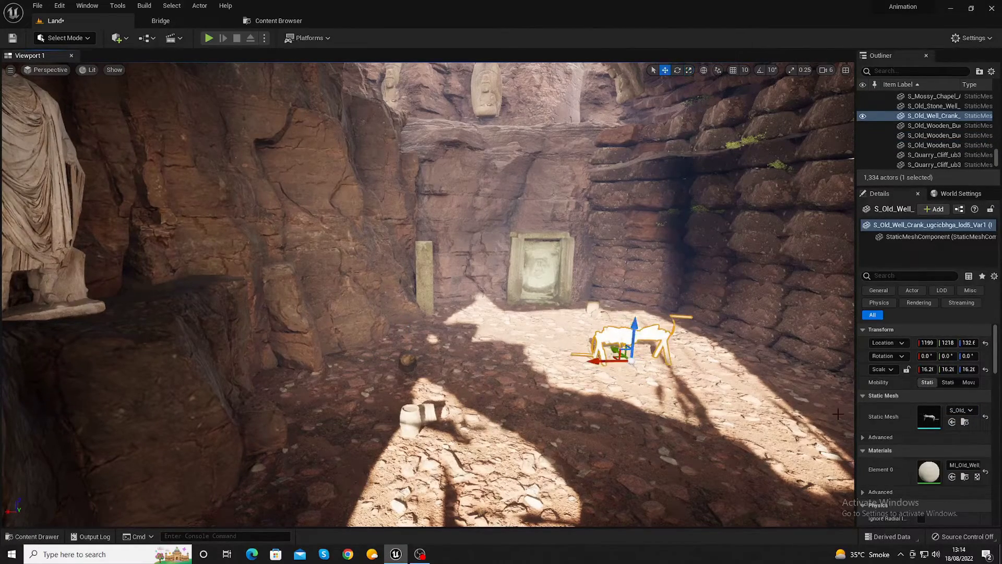
pyautogui.press('e')
pyautogui.moveTo(626, 368); pyautogui.dragTo(678, 385)
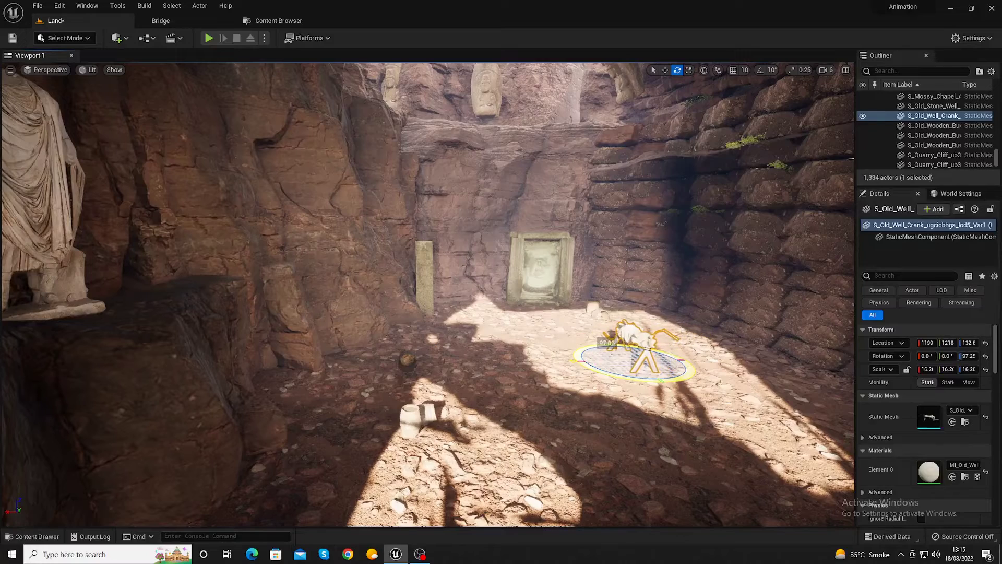
pyautogui.press('r')
pyautogui.press('w')
pyautogui.moveTo(610, 362); pyautogui.dragTo(741, 361)
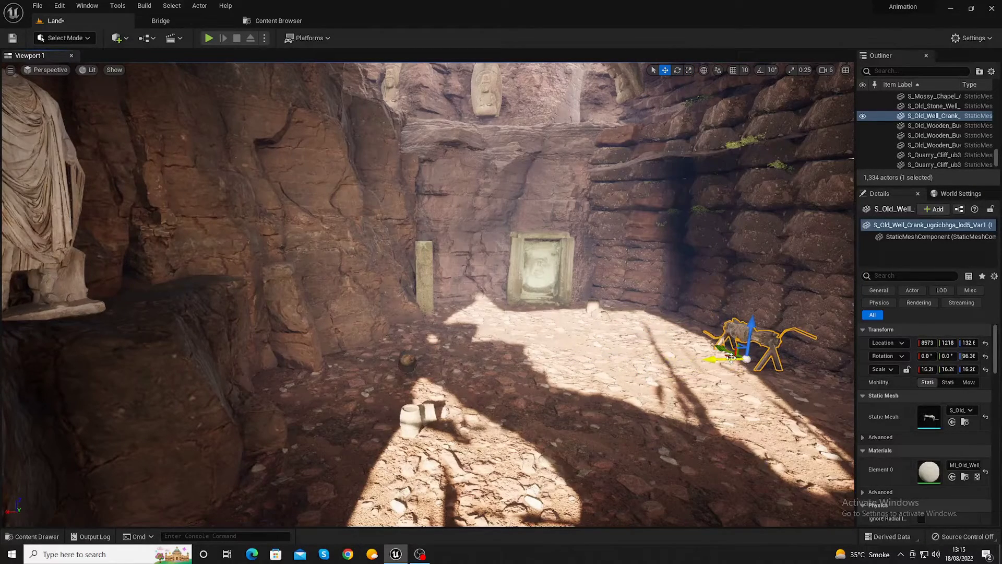
# Step: Alt-drag a copy of the crank, rotate it near straight and move it before the doorway
pyautogui.keyDown('alt'); pyautogui.moveTo(727, 351); pyautogui.dragTo(689, 331); pyautogui.keyUp('alt')
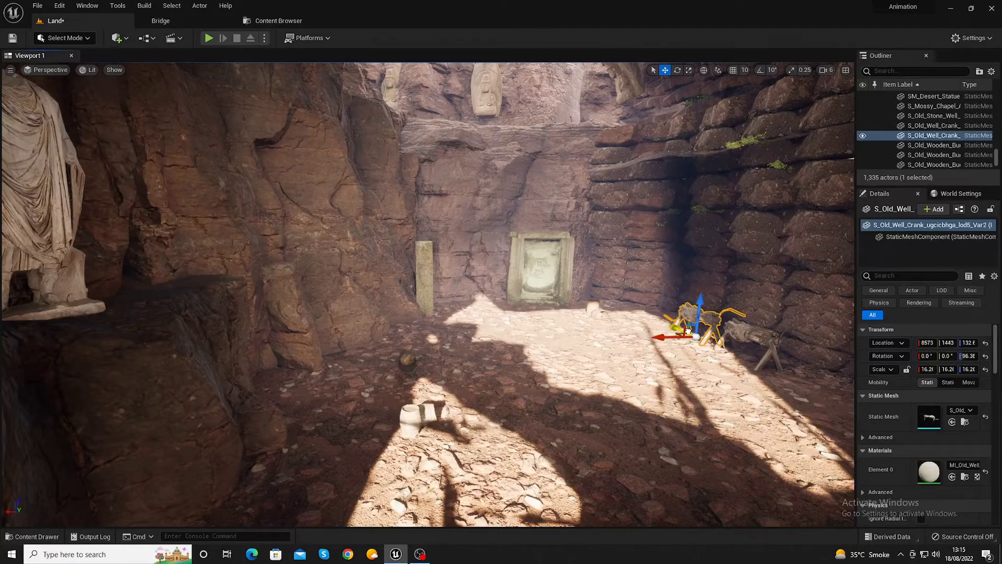
pyautogui.press('e')
pyautogui.press('w')
pyautogui.press('e')
pyautogui.moveTo(685, 348); pyautogui.dragTo(746, 359)
pyautogui.press('r')
pyautogui.moveTo(685, 335)
pyautogui.mouseDown()
pyautogui.moveTo(544, 328)
pyautogui.moveTo(511, 306)
pyautogui.moveTo(461, 311)
pyautogui.mouseUp()
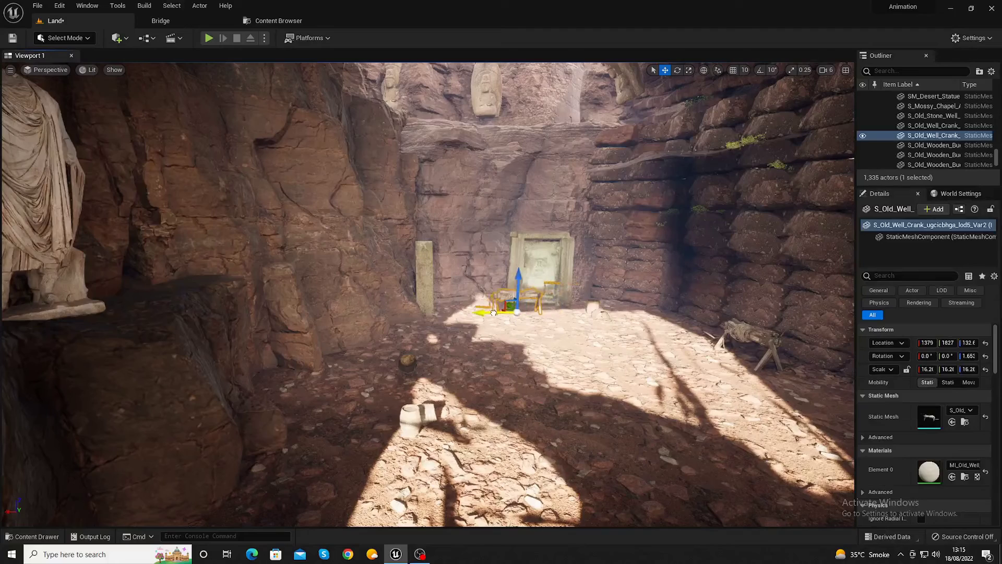